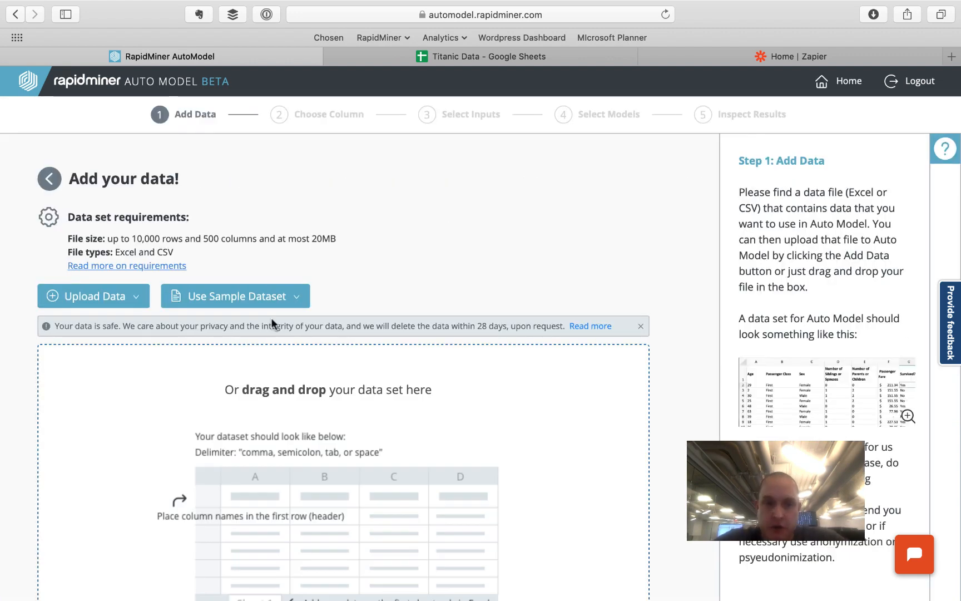
- Upload titanic3-3.xls from the computer into Auto Model
{"action": "left_click", "coordinate": [93, 301]}
{"action": "left_click", "coordinate": [96, 327]}
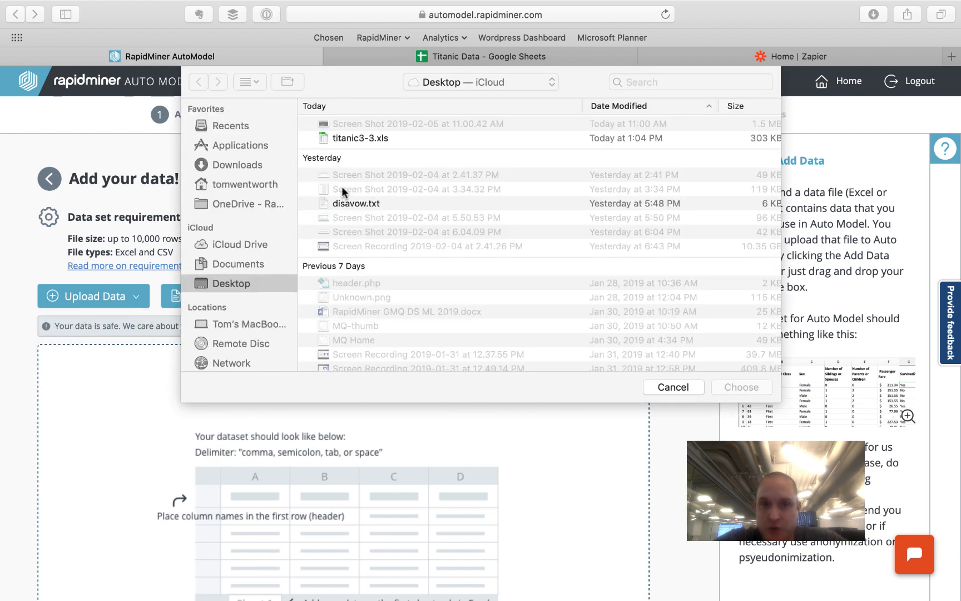
{"action": "left_click", "coordinate": [359, 143]}
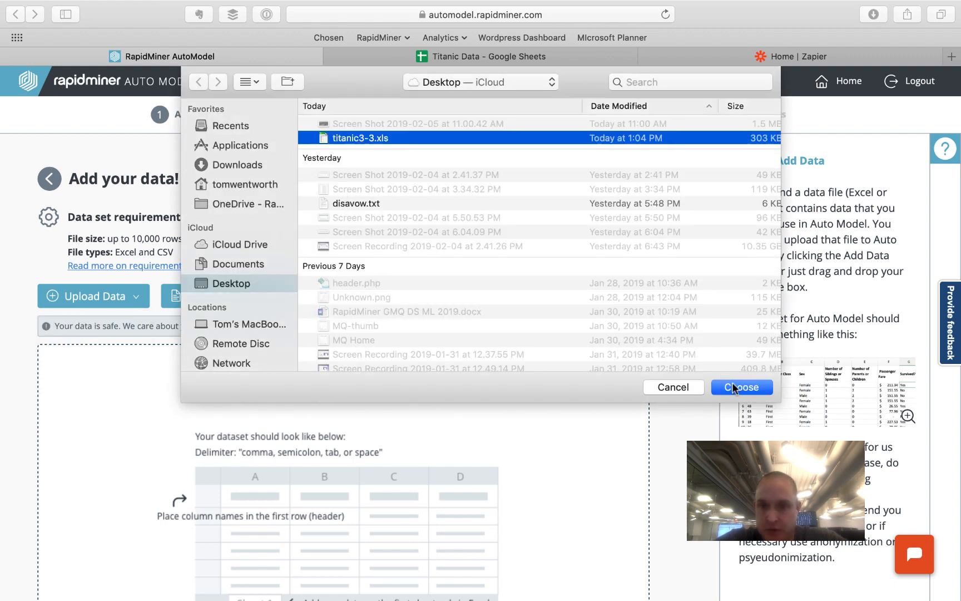
{"action": "left_click", "coordinate": [736, 387]}
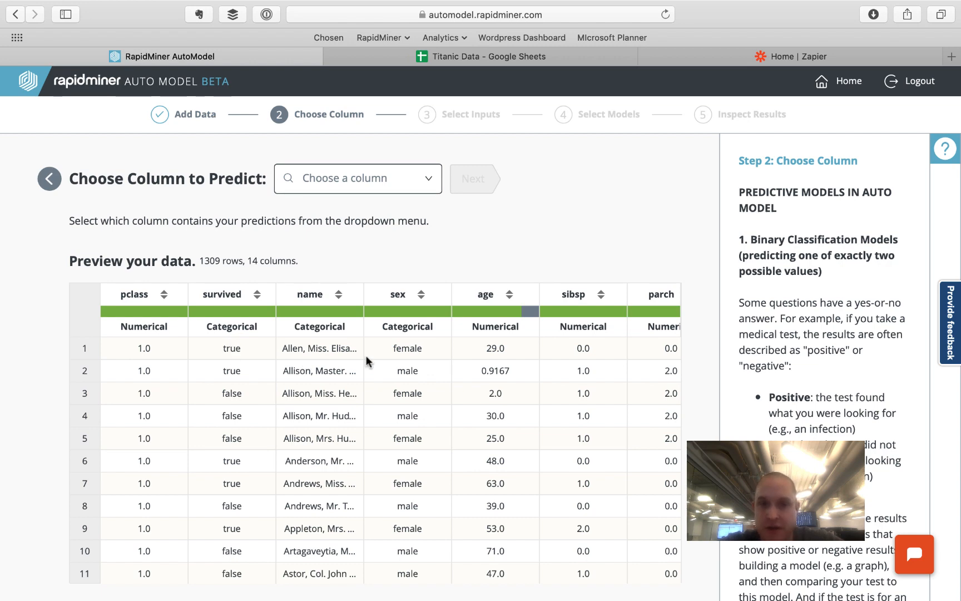
- Choose survived as the column to predict, keeping focus on true, and continue to inputs
{"action": "scroll", "coordinate": [494, 356], "scroll_direction": "right", "scroll_amount": 2}
{"action": "scroll", "coordinate": [569, 380], "scroll_direction": "right", "scroll_amount": 3}
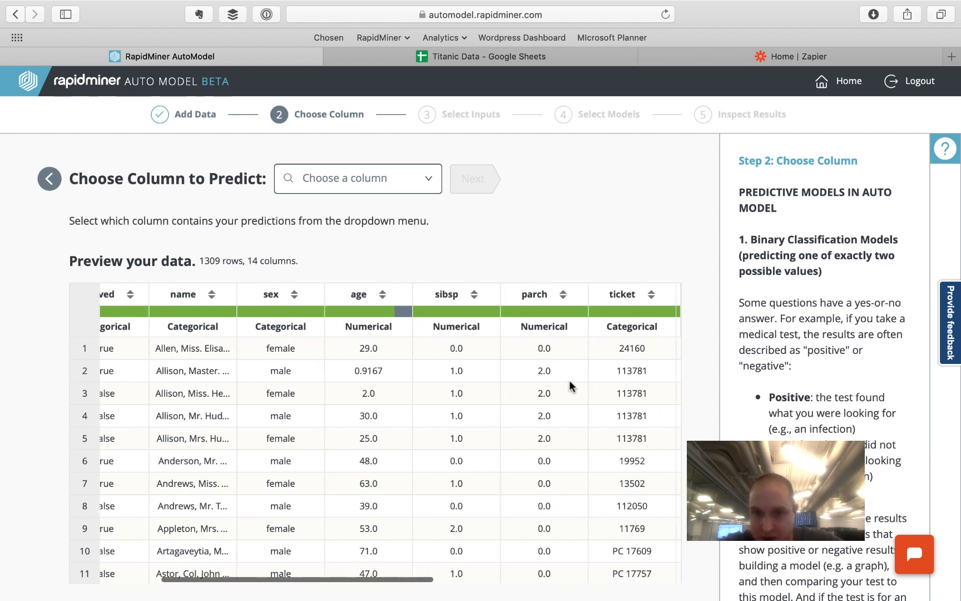
{"action": "scroll", "coordinate": [569, 380], "scroll_direction": "left", "scroll_amount": 5}
{"action": "scroll", "coordinate": [545, 339], "scroll_direction": "down", "scroll_amount": 1}
{"action": "left_click", "coordinate": [376, 162]}
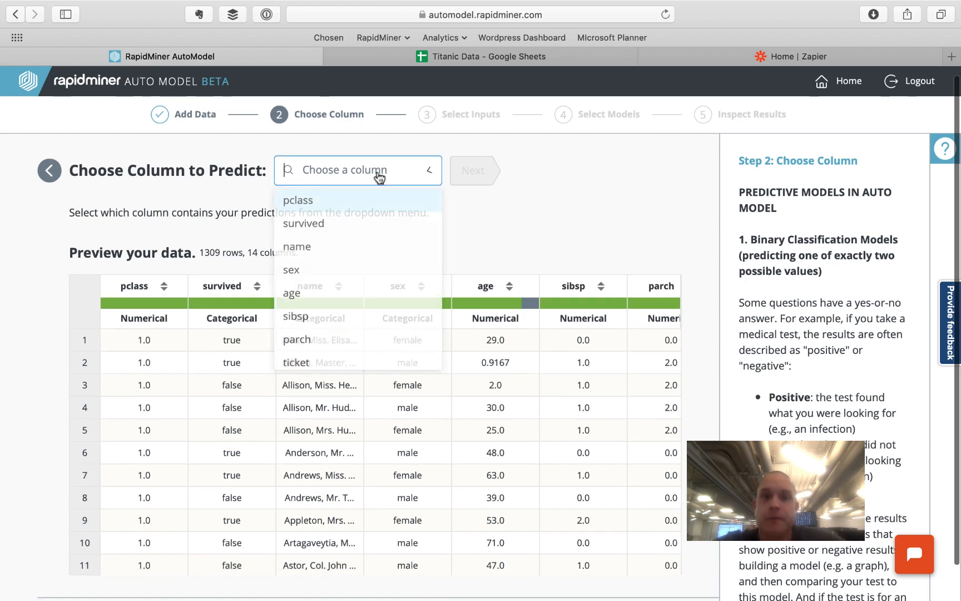
{"action": "left_click", "coordinate": [341, 226]}
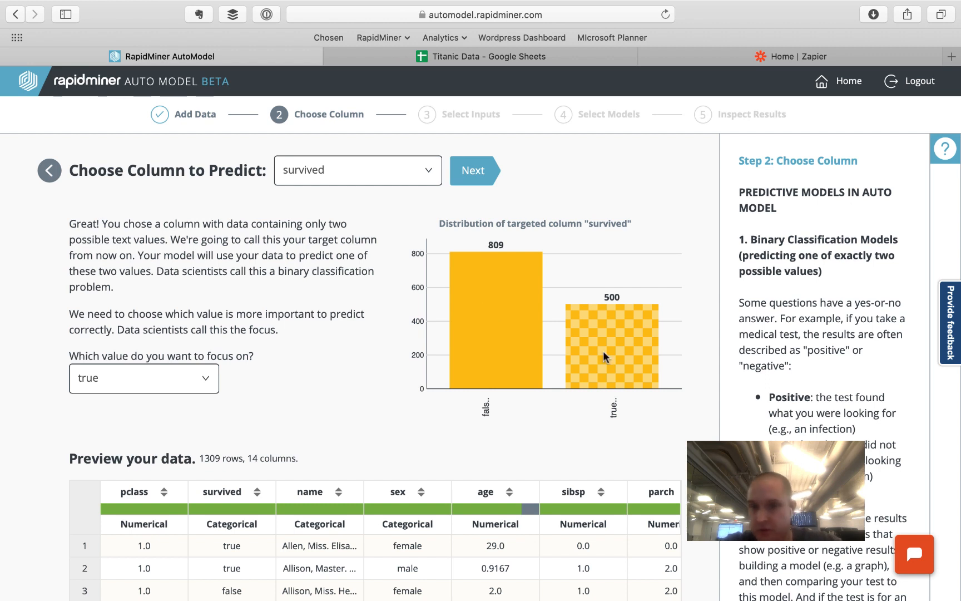
{"action": "scroll", "coordinate": [146, 388], "scroll_direction": "down", "scroll_amount": 2}
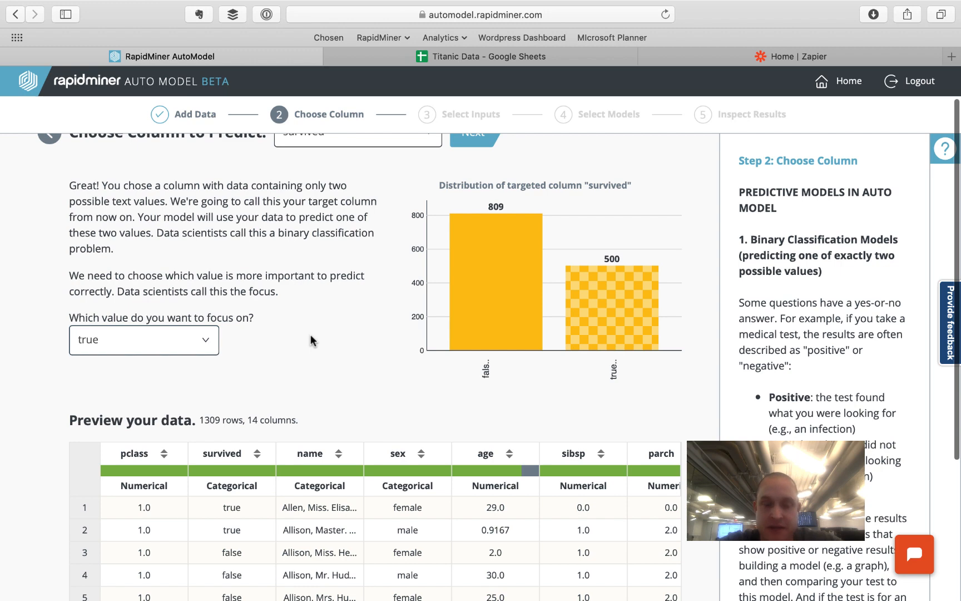
{"action": "scroll", "coordinate": [311, 340], "scroll_direction": "down", "scroll_amount": 3}
{"action": "scroll", "coordinate": [311, 340], "scroll_direction": "up", "scroll_amount": 5}
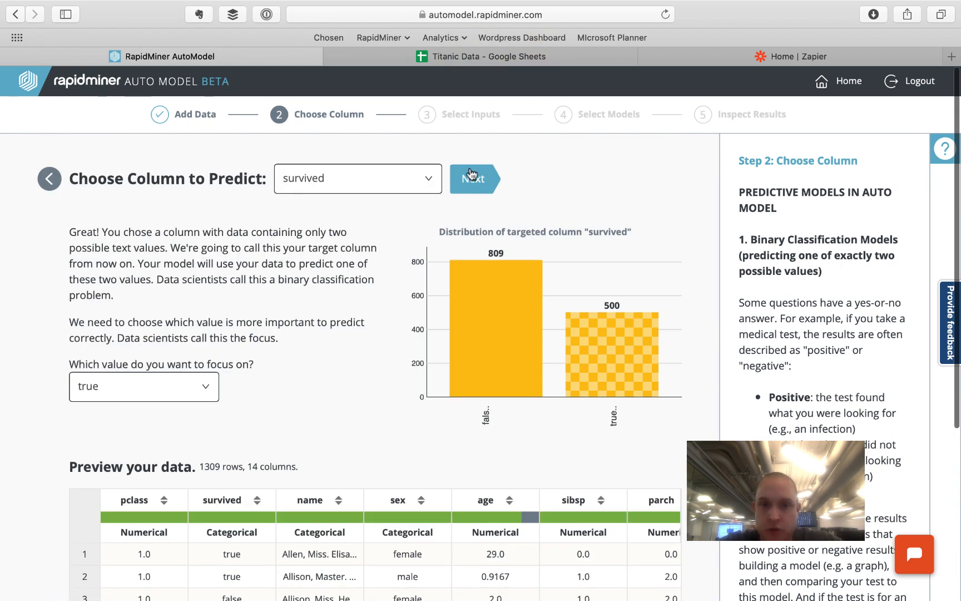
{"action": "left_click", "coordinate": [471, 175]}
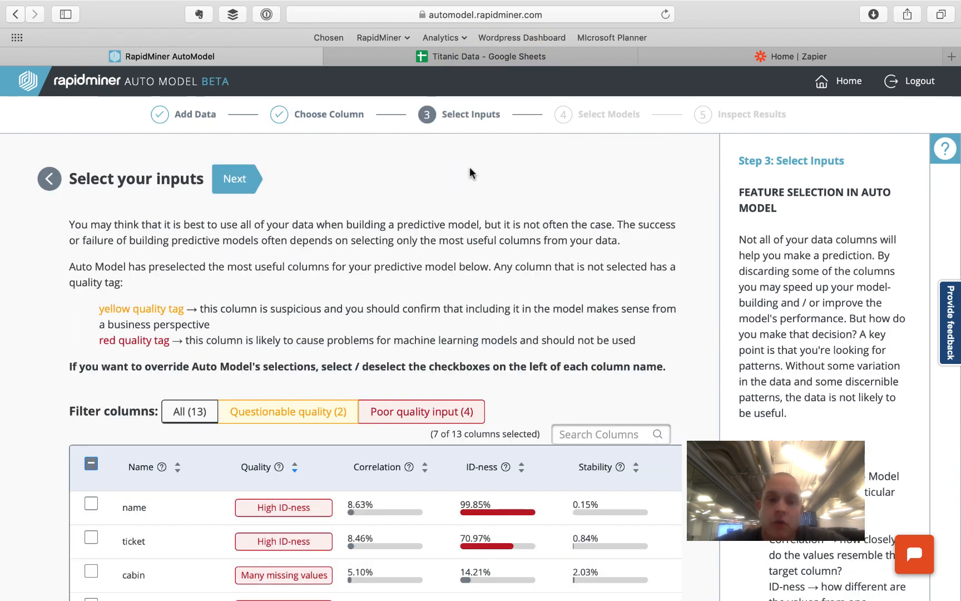
- Review the column quality tags and keep the 7 preselected input columns of 13
{"action": "scroll", "coordinate": [406, 309], "scroll_direction": "down", "scroll_amount": 5}
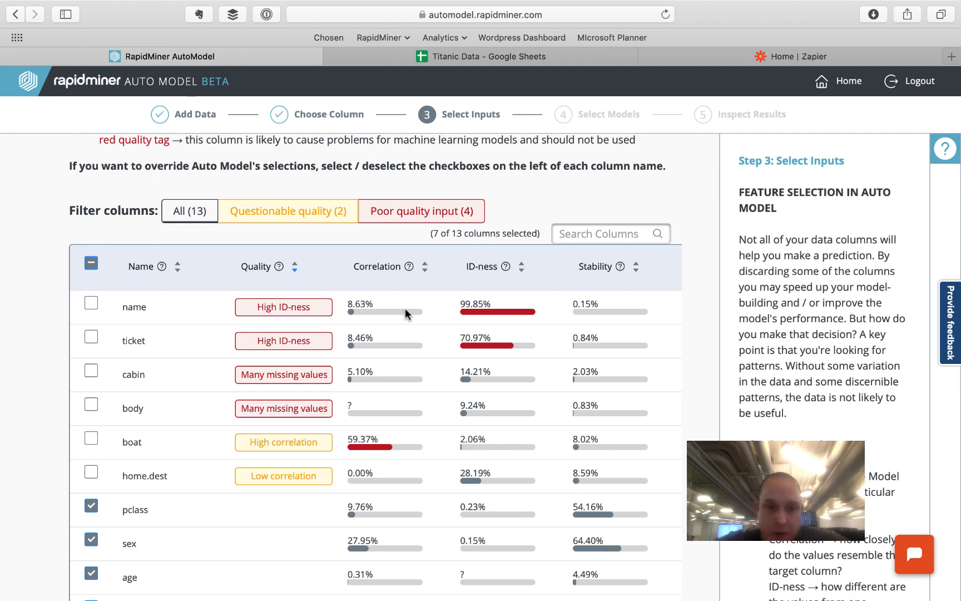
{"action": "mouse_move", "coordinate": [254, 309]}
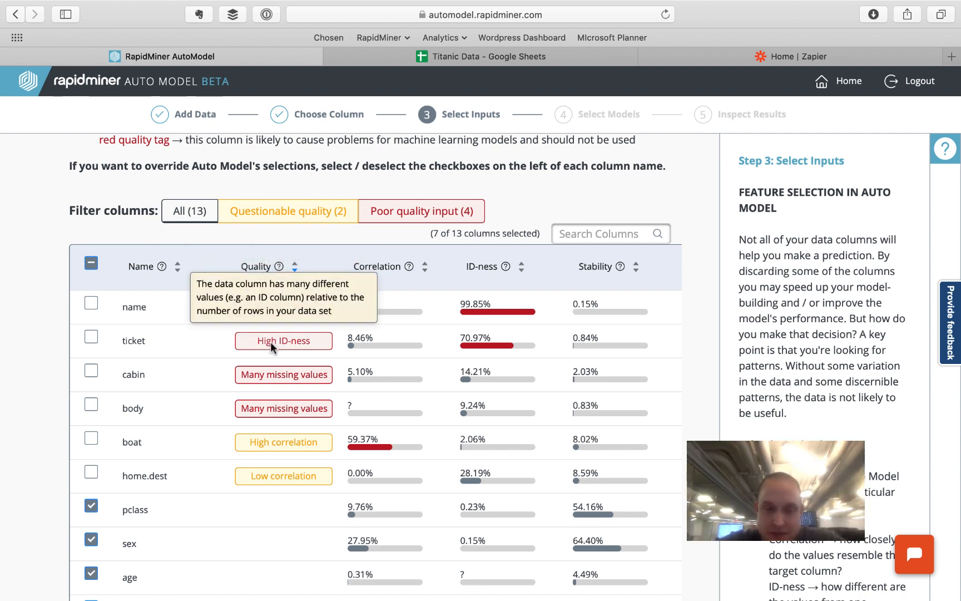
{"action": "mouse_move", "coordinate": [280, 375]}
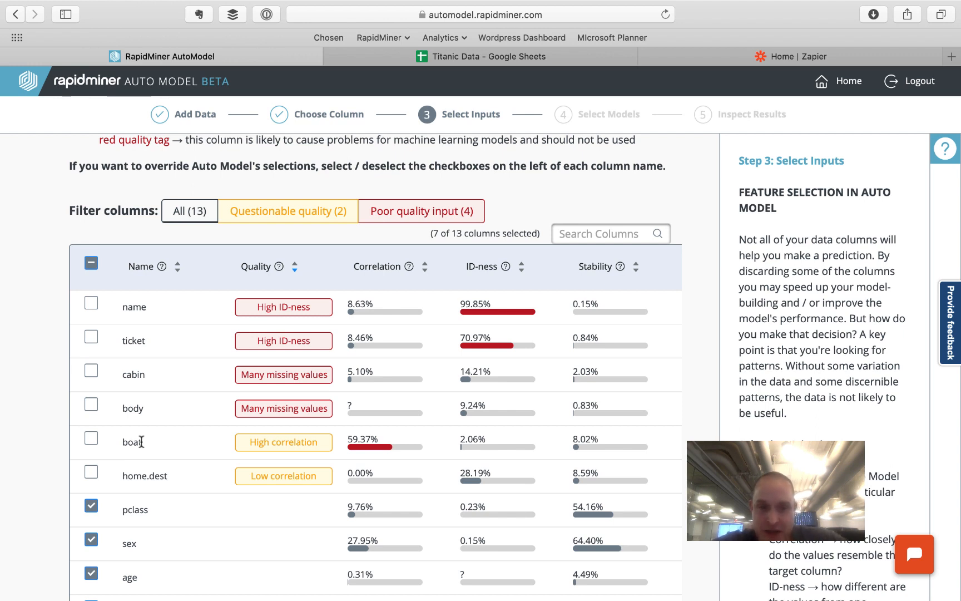
{"action": "mouse_move", "coordinate": [272, 445]}
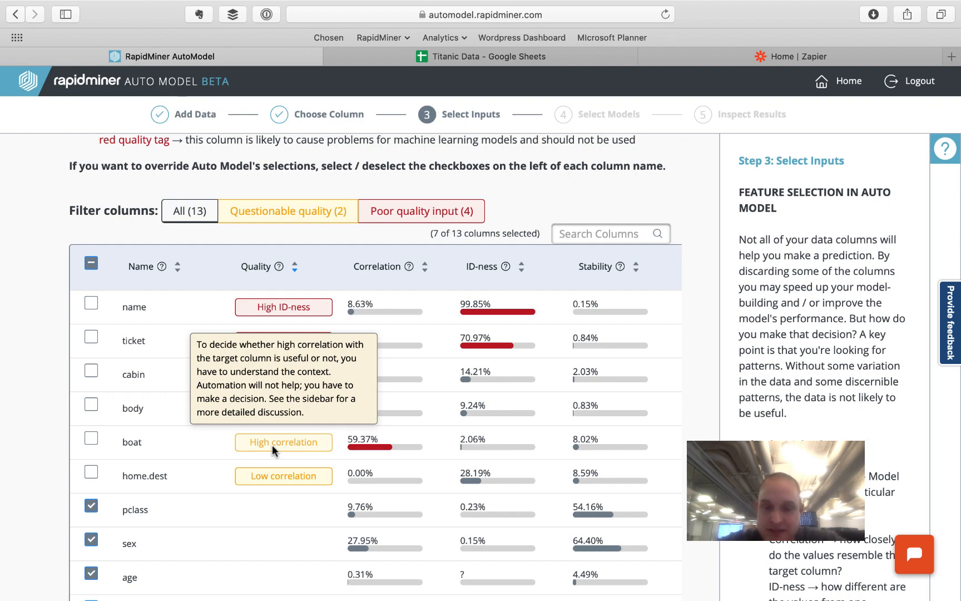
{"action": "scroll", "coordinate": [272, 450], "scroll_direction": "up", "scroll_amount": 3}
{"action": "scroll", "coordinate": [86, 410], "scroll_direction": "down", "scroll_amount": 4}
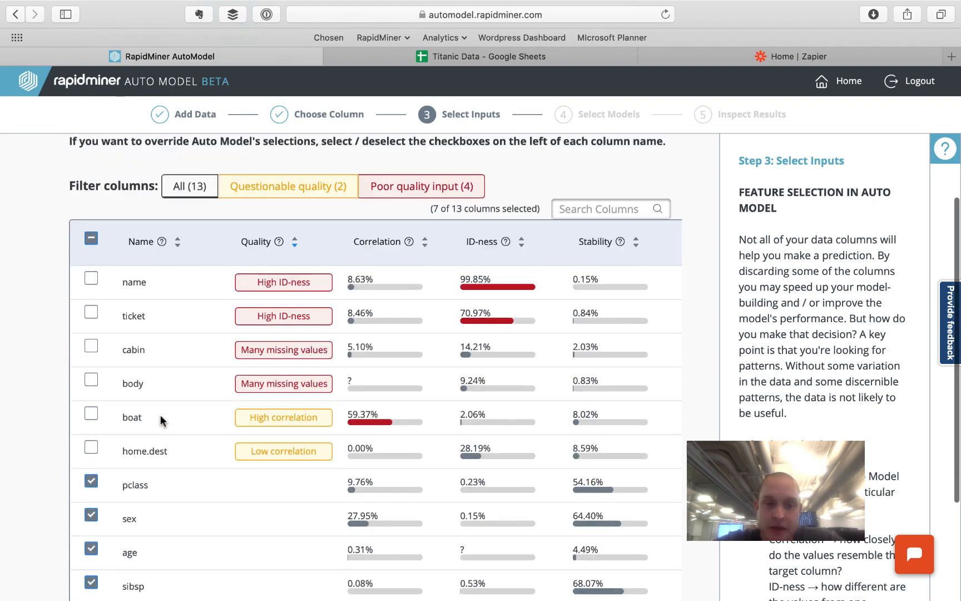
{"action": "scroll", "coordinate": [186, 389], "scroll_direction": "up", "scroll_amount": 6}
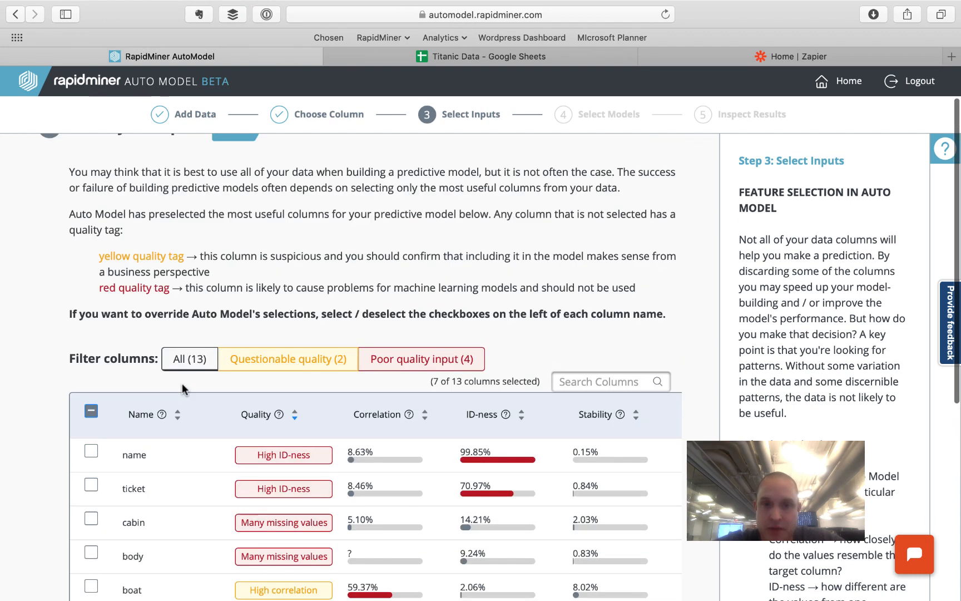
{"action": "left_click", "coordinate": [239, 177]}
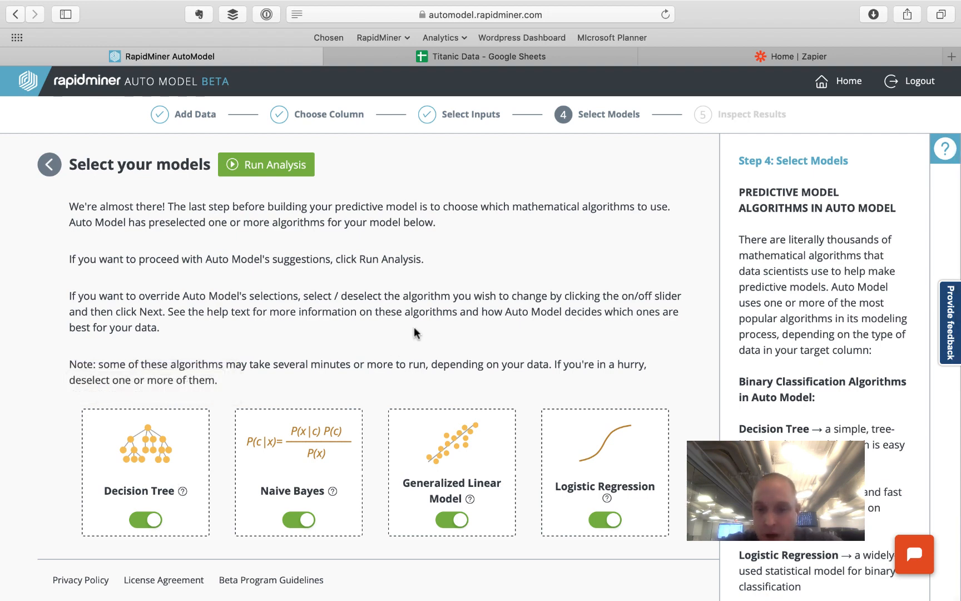
- Run all four models (top accuracy 78.63%) and open the Decision Tree's 78.24% performance details
{"action": "left_click", "coordinate": [275, 165]}
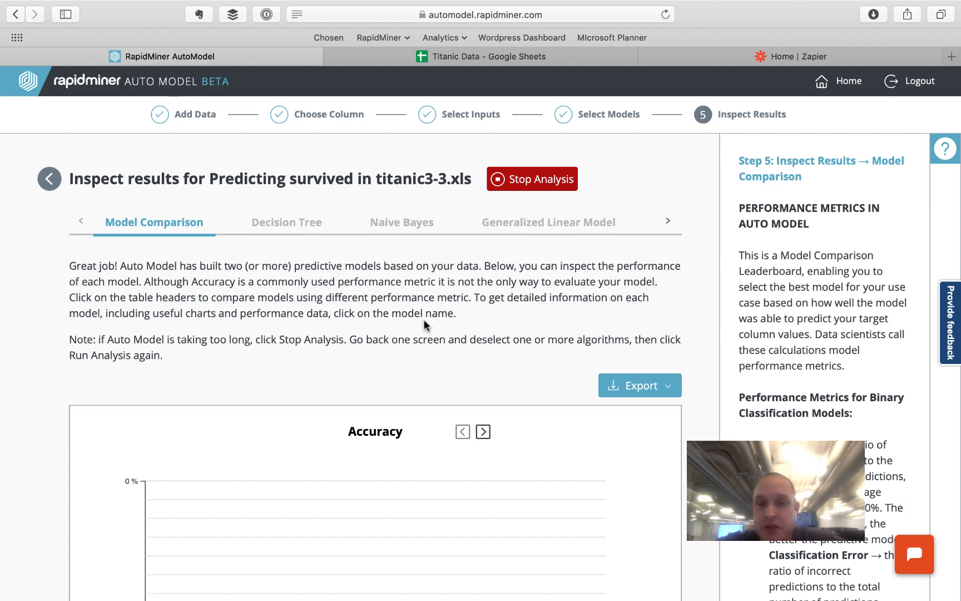
{"action": "scroll", "coordinate": [424, 322], "scroll_direction": "down", "scroll_amount": 5}
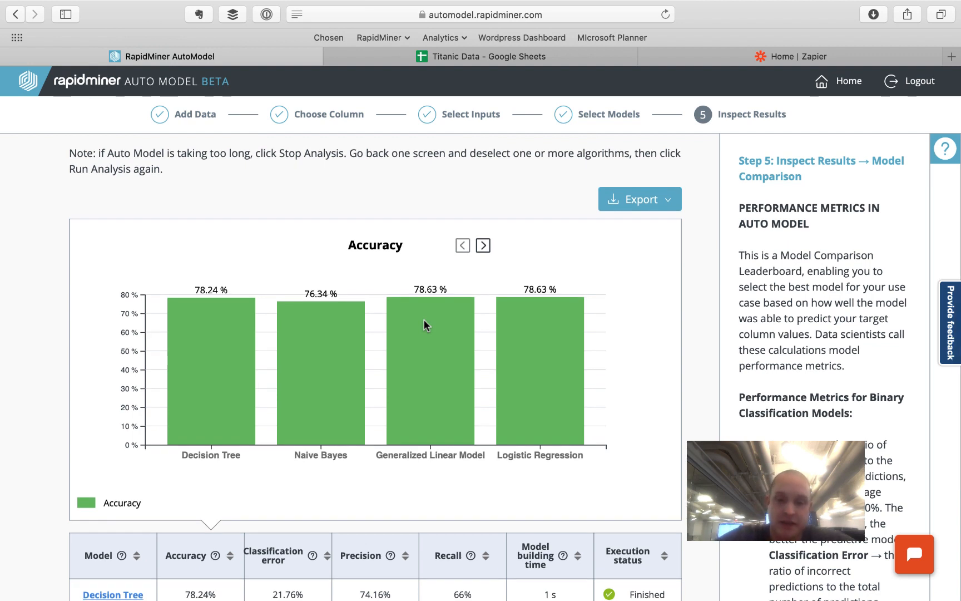
{"action": "scroll", "coordinate": [424, 321], "scroll_direction": "down", "scroll_amount": 3}
{"action": "scroll", "coordinate": [253, 521], "scroll_direction": "down", "scroll_amount": 2}
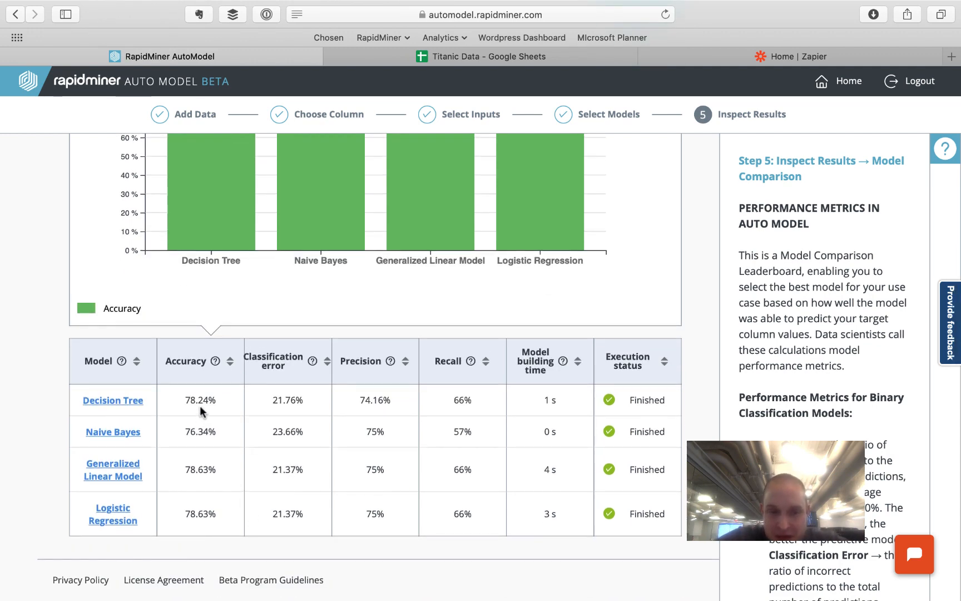
{"action": "left_click", "coordinate": [117, 401]}
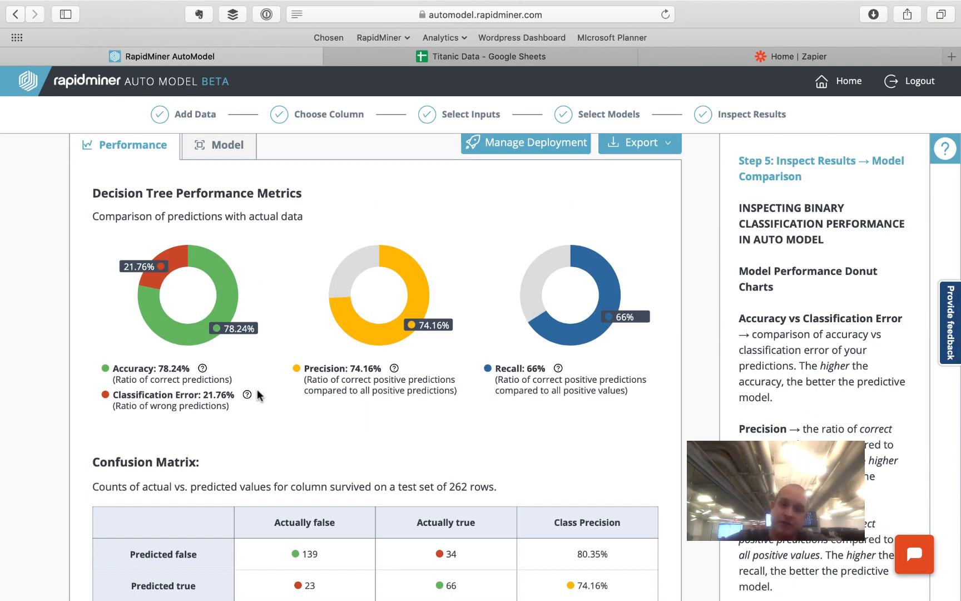
- Show the Decision Tree diagram, splitting on sex, then sibsp for females and fare for males
{"action": "scroll", "coordinate": [257, 391], "scroll_direction": "down", "scroll_amount": 10}
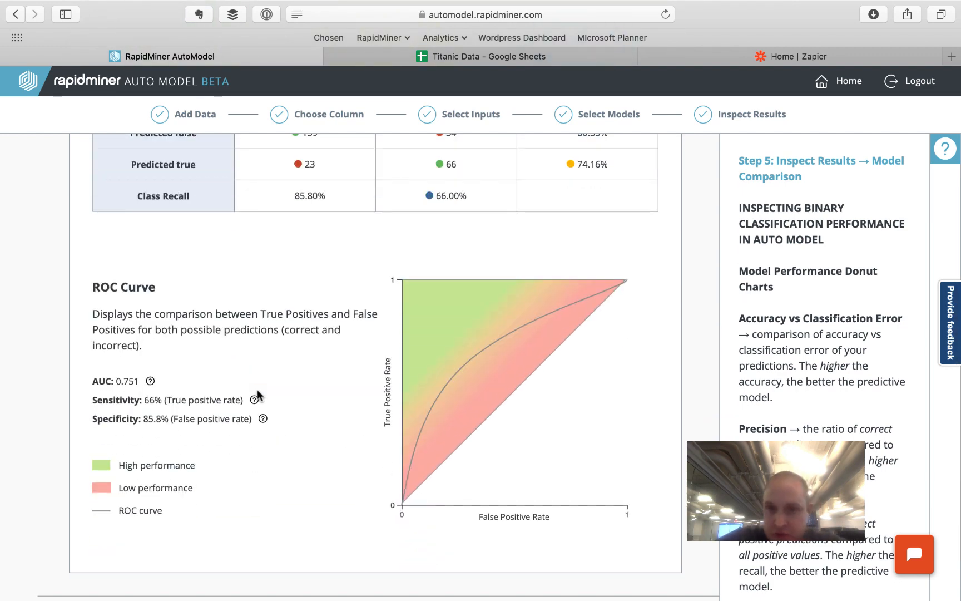
{"action": "scroll", "coordinate": [258, 394], "scroll_direction": "up", "scroll_amount": 5}
{"action": "scroll", "coordinate": [258, 395], "scroll_direction": "up", "scroll_amount": 3}
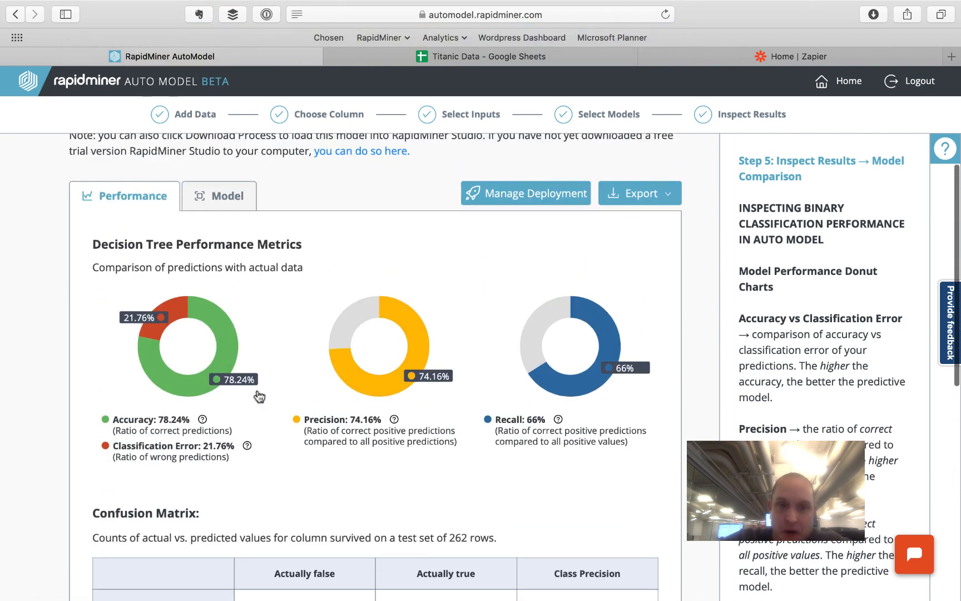
{"action": "left_click", "coordinate": [255, 198]}
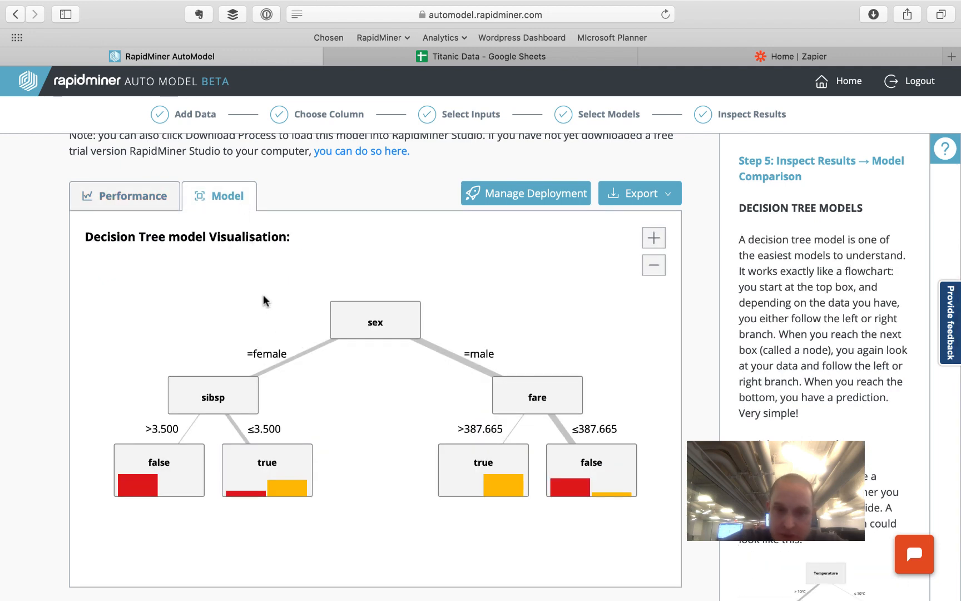
{"action": "mouse_move", "coordinate": [365, 322]}
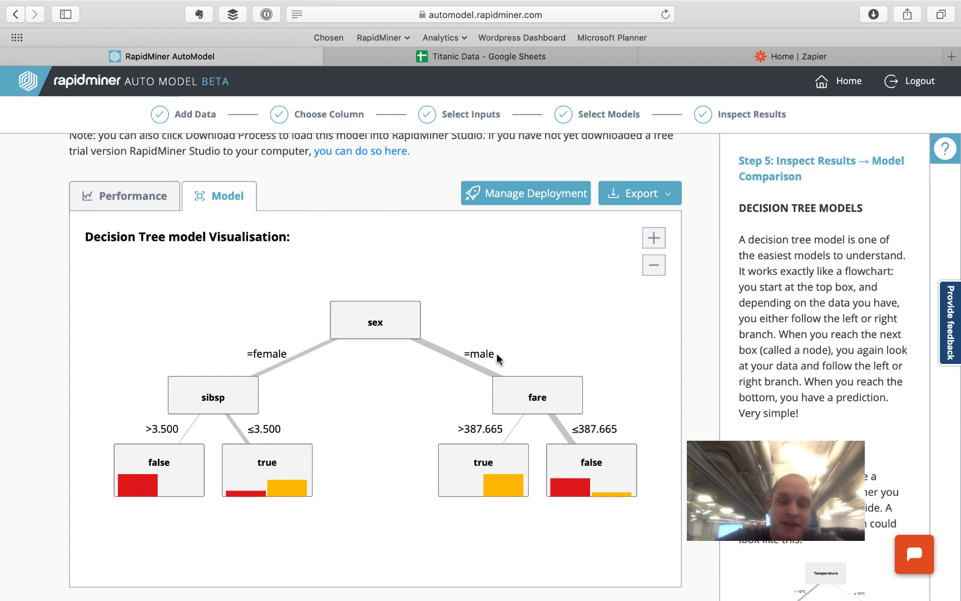
{"action": "mouse_move", "coordinate": [494, 376]}
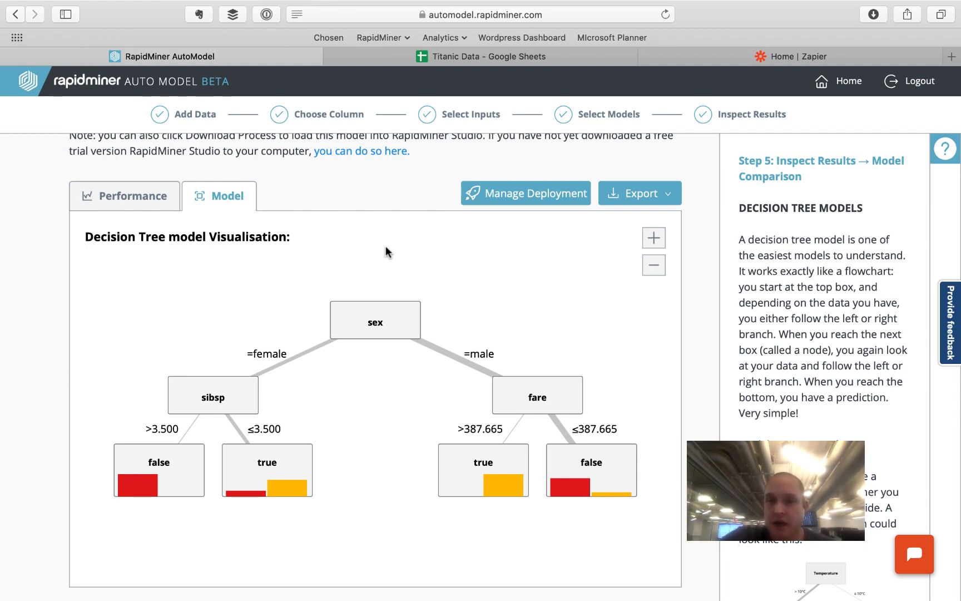
- Deploy the Decision Tree model, copy its scoring URL, and switch to Zapier
{"action": "left_click", "coordinate": [522, 195]}
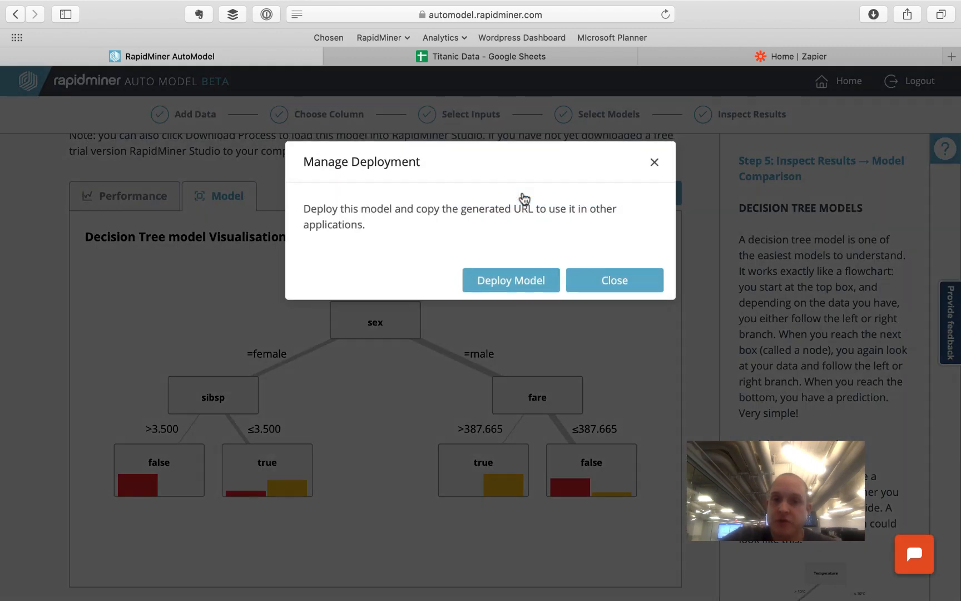
{"action": "left_click", "coordinate": [512, 285]}
{"action": "left_click", "coordinate": [486, 260]}
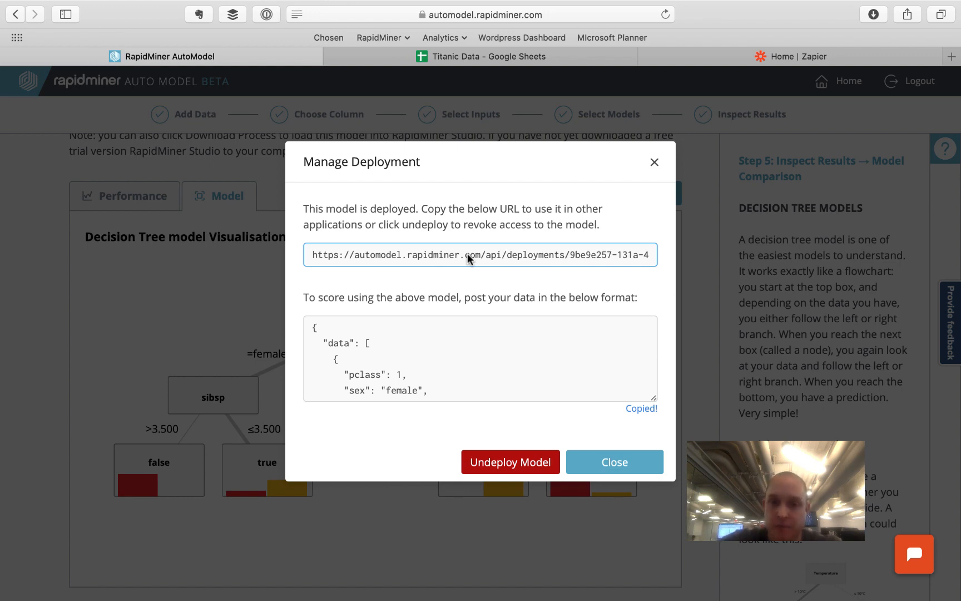
{"action": "left_click", "coordinate": [480, 273]}
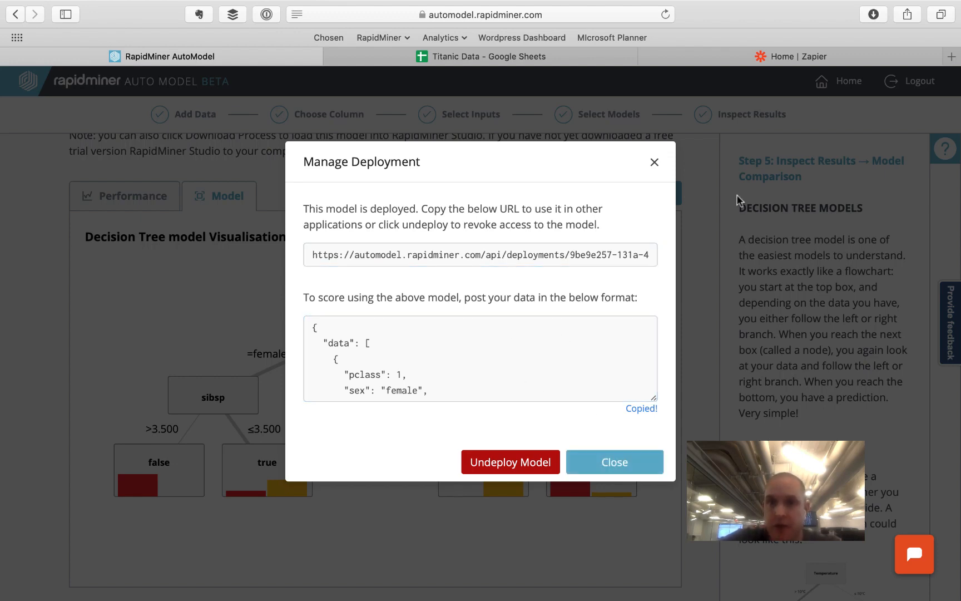
{"action": "left_click", "coordinate": [830, 57]}
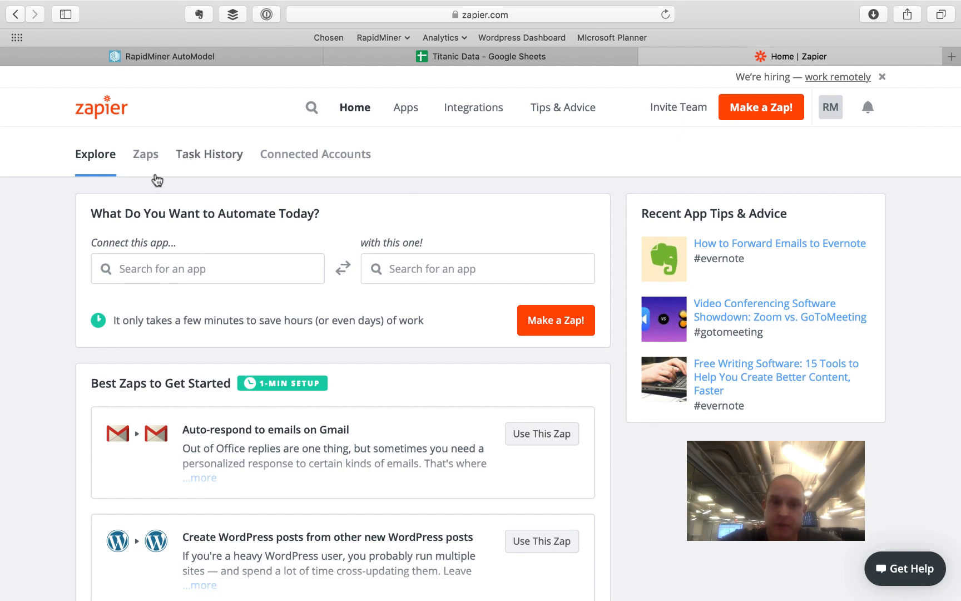
- Create a new zap named 'Score Auto Model Data'
{"action": "left_click", "coordinate": [759, 112]}
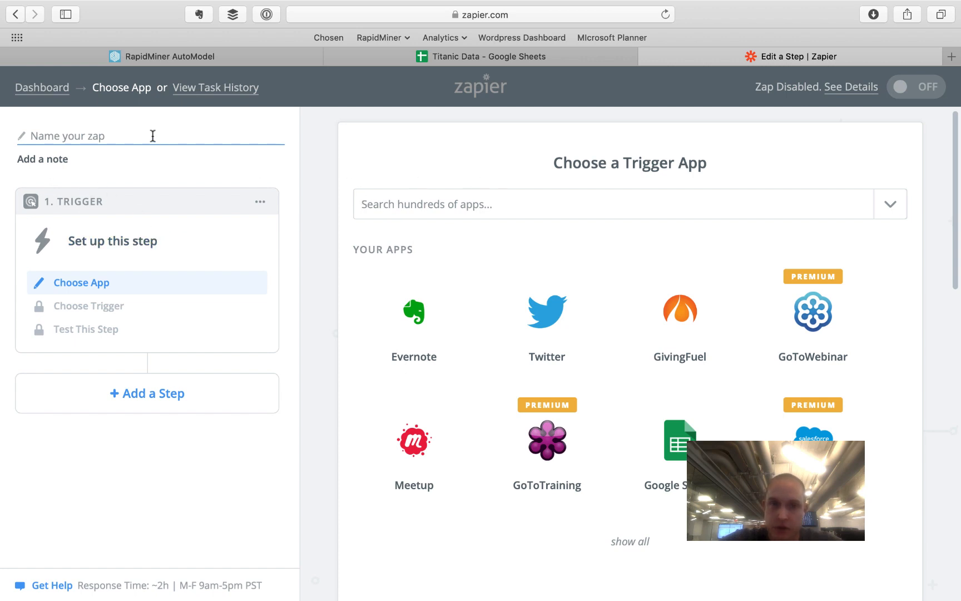
{"action": "left_click", "coordinate": [153, 135]}
{"action": "type", "text": "Scor"}
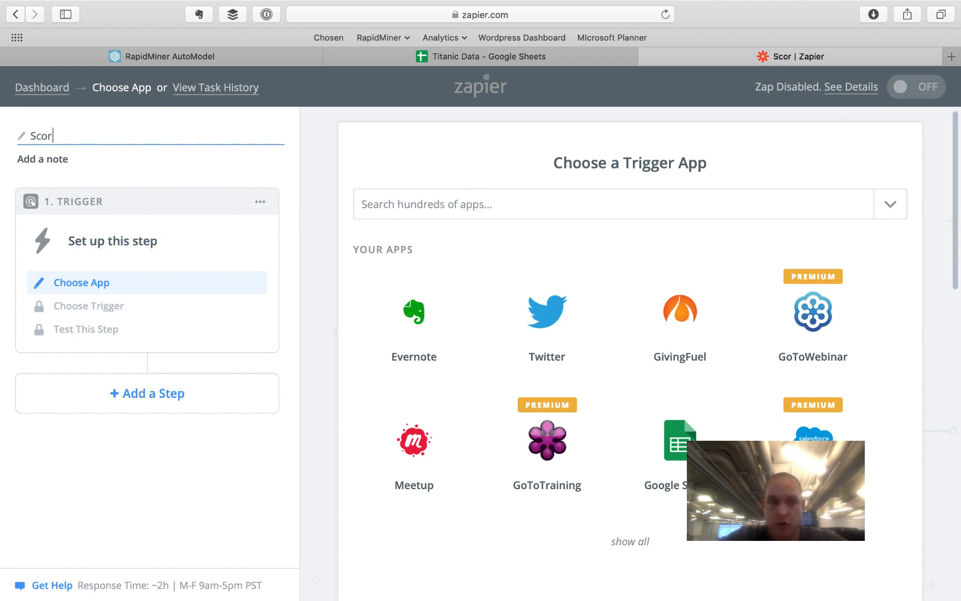
{"action": "type", "text": "e Auto Model Data"}
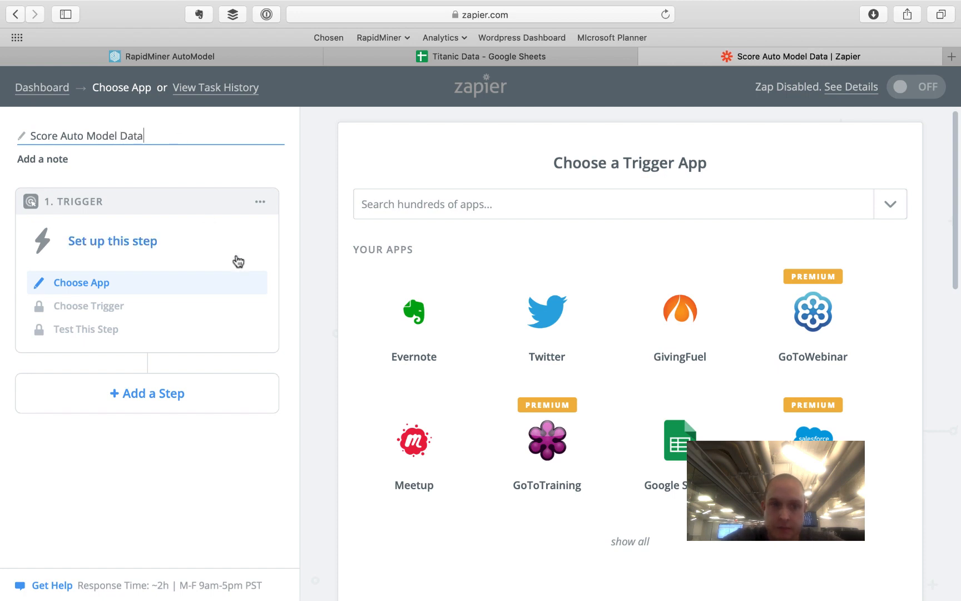
- Set the zap's trigger to Google Sheets New Spreadsheet Row
{"action": "left_click", "coordinate": [653, 457]}
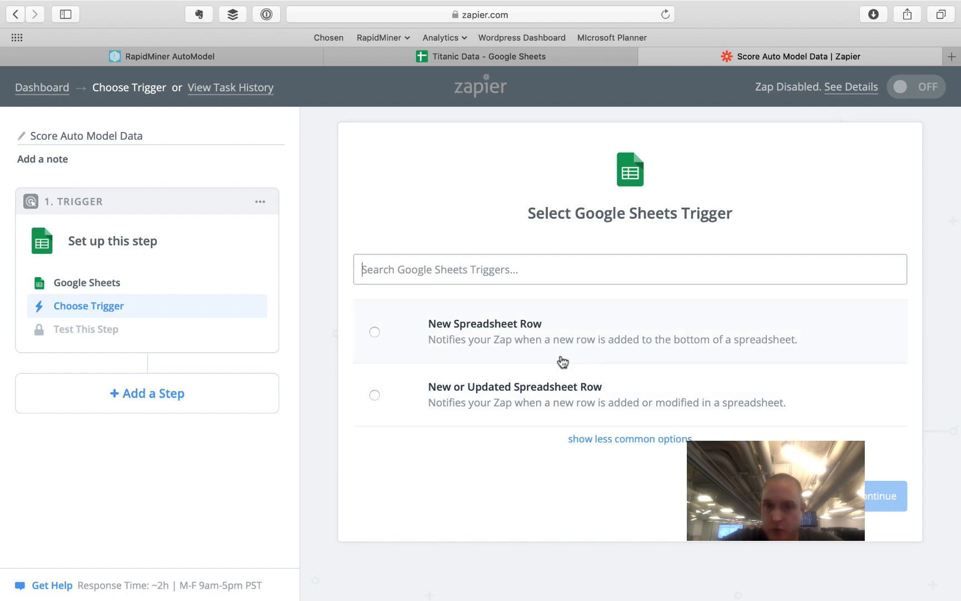
{"action": "left_click", "coordinate": [518, 344]}
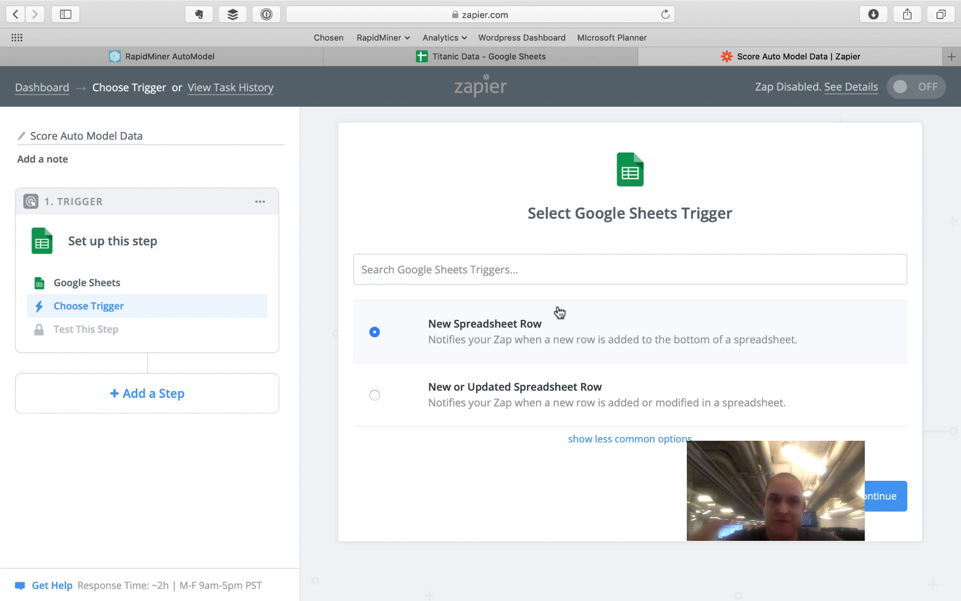
{"action": "left_click", "coordinate": [871, 493]}
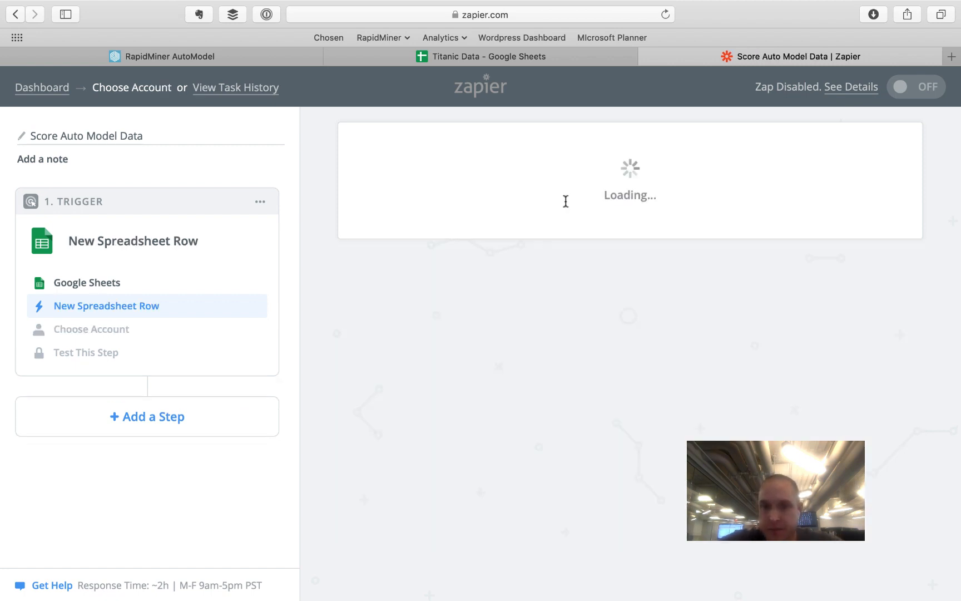
- Use the connected Google account and pick the Titanic Data spreadsheet's data worksheet
{"action": "left_click", "coordinate": [857, 429]}
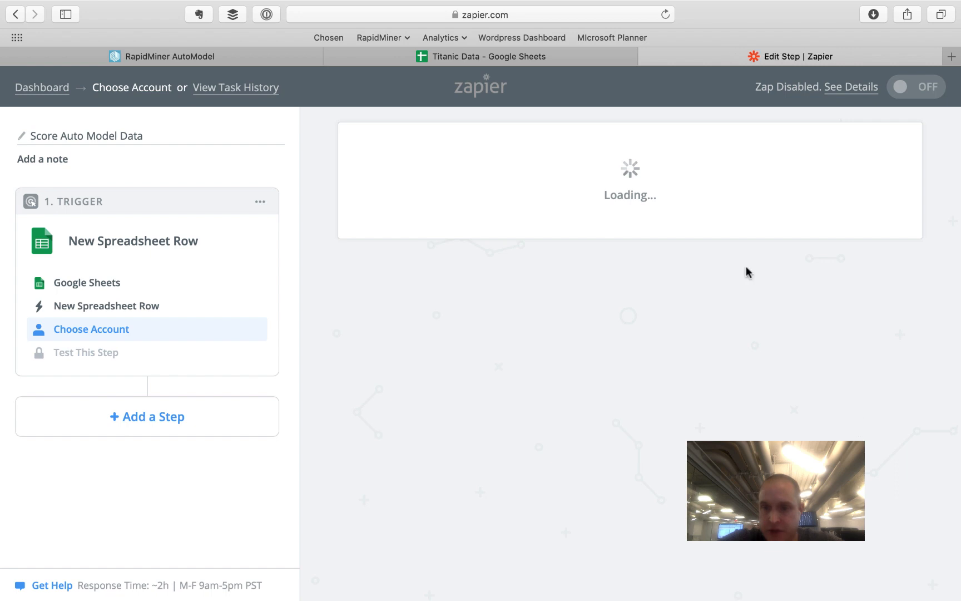
{"action": "left_click", "coordinate": [873, 289]}
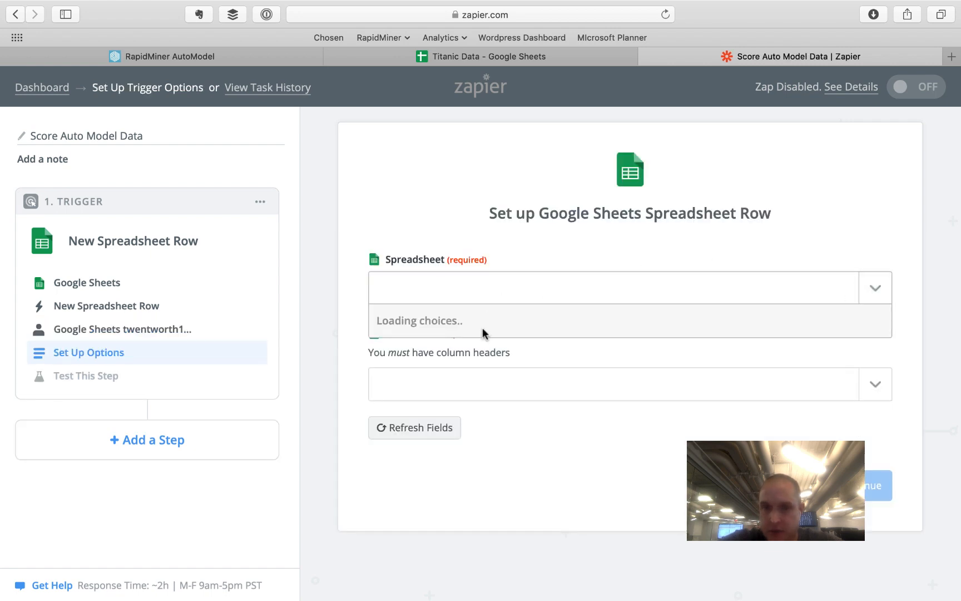
{"action": "left_click", "coordinate": [490, 352]}
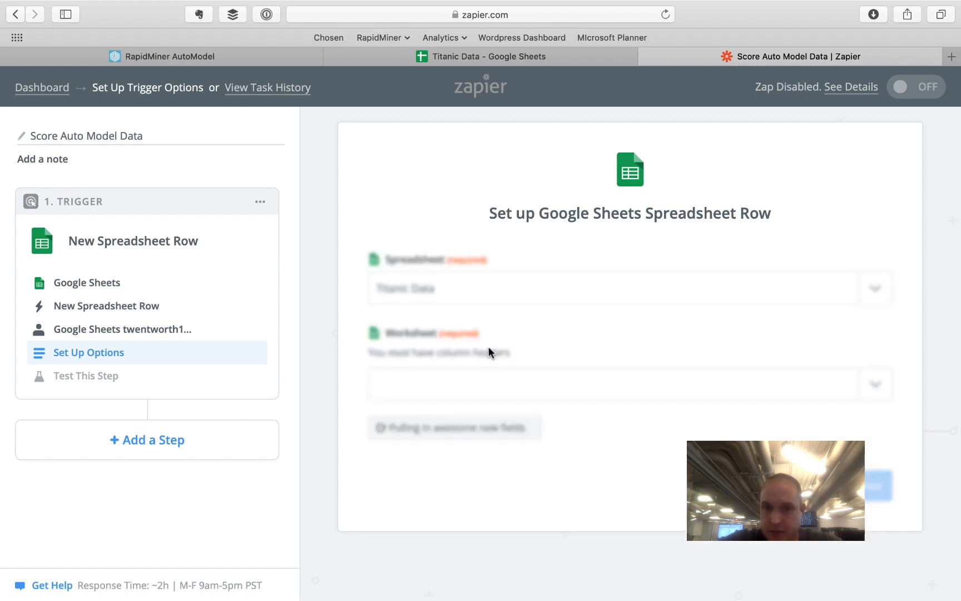
{"action": "left_click", "coordinate": [872, 383]}
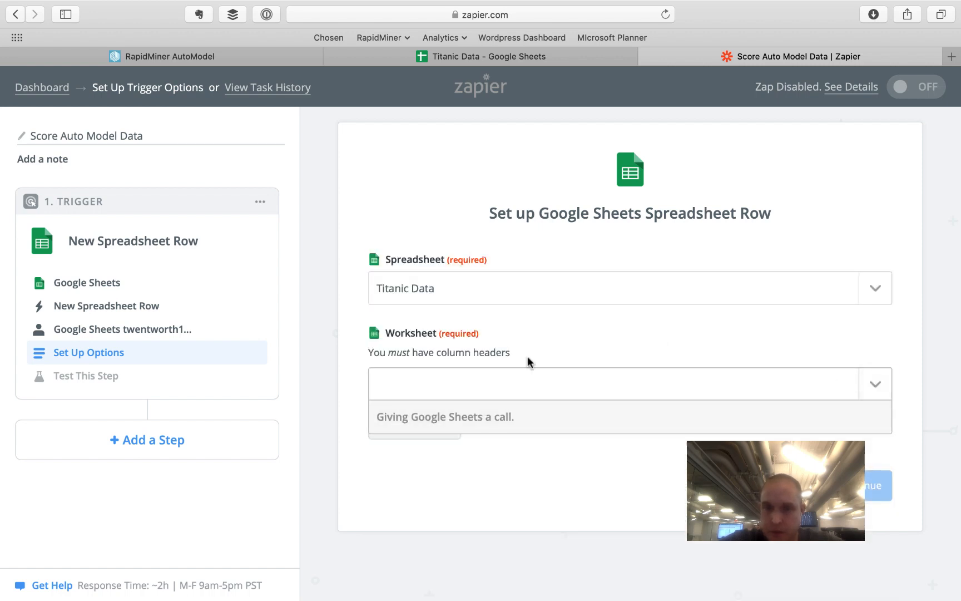
{"action": "left_click", "coordinate": [480, 446]}
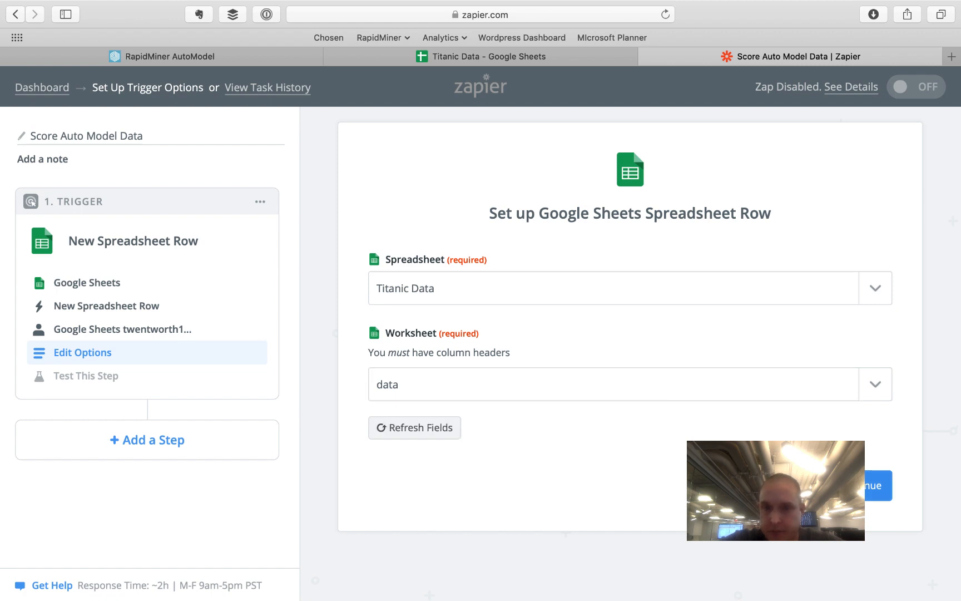
{"action": "left_click", "coordinate": [852, 486]}
- Test the trigger, reviewing sample Spreadsheet Row A's column values, and finish
{"action": "scroll", "coordinate": [433, 306], "scroll_direction": "down", "scroll_amount": 4}
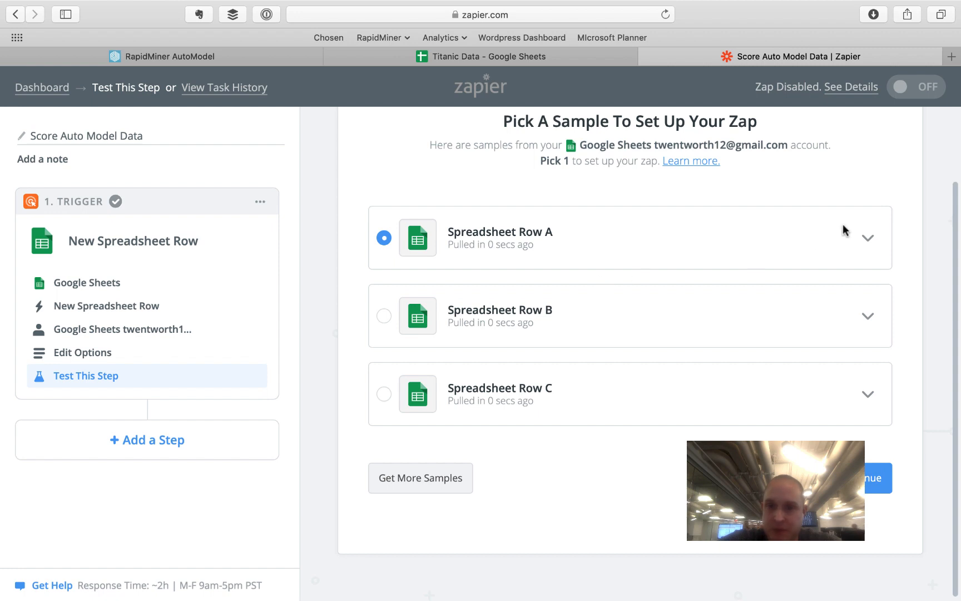
{"action": "left_click", "coordinate": [844, 230]}
{"action": "scroll", "coordinate": [601, 397], "scroll_direction": "down", "scroll_amount": 1}
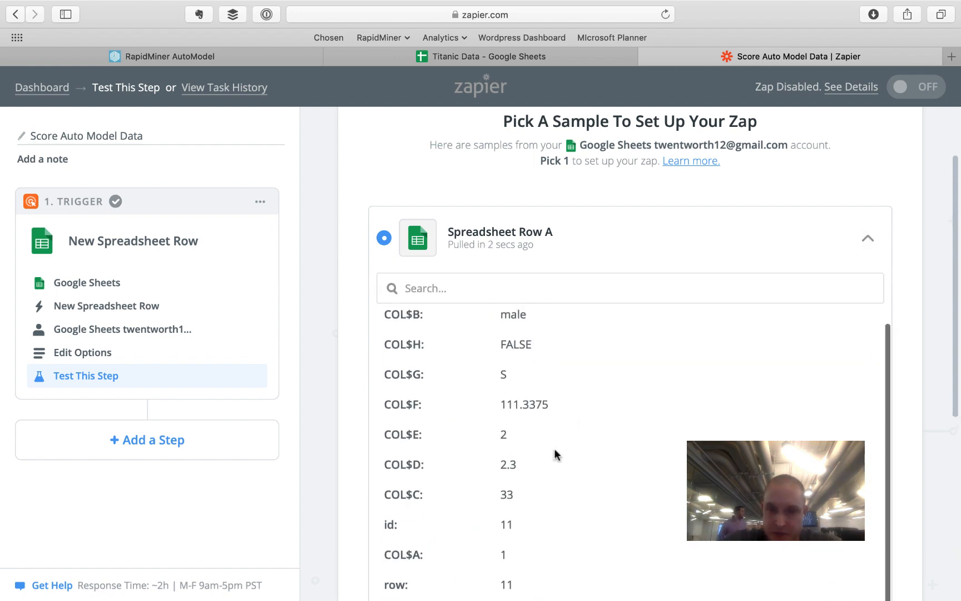
{"action": "scroll", "coordinate": [526, 368], "scroll_direction": "down", "scroll_amount": 1}
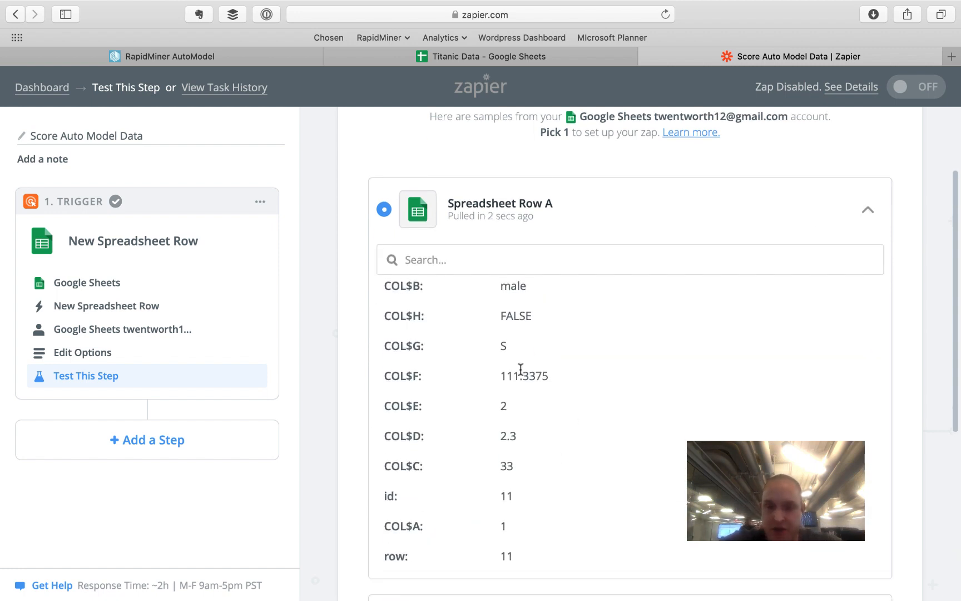
{"action": "scroll", "coordinate": [520, 369], "scroll_direction": "down", "scroll_amount": 1}
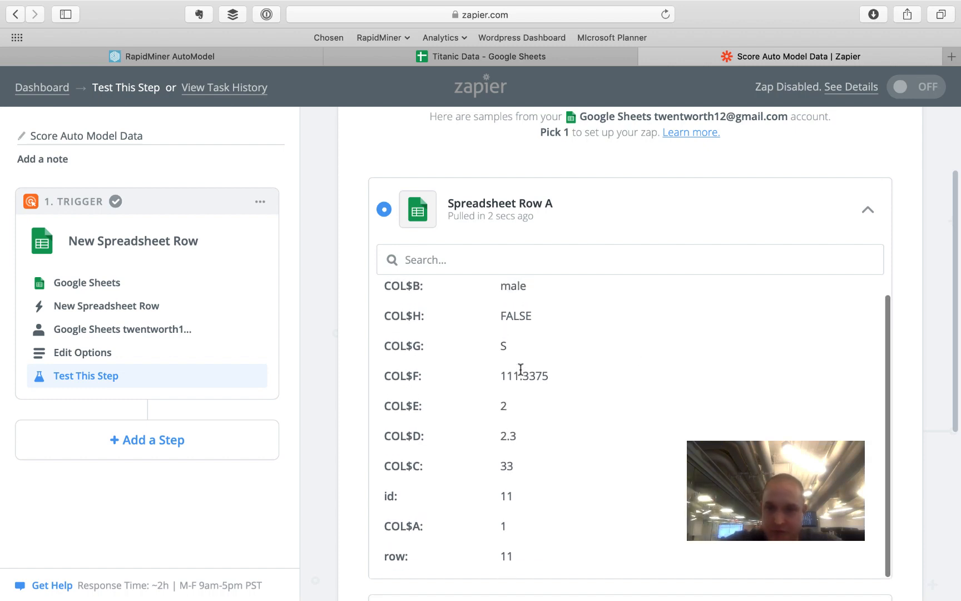
{"action": "scroll", "coordinate": [768, 371], "scroll_direction": "down", "scroll_amount": 5}
{"action": "left_click", "coordinate": [235, 391]}
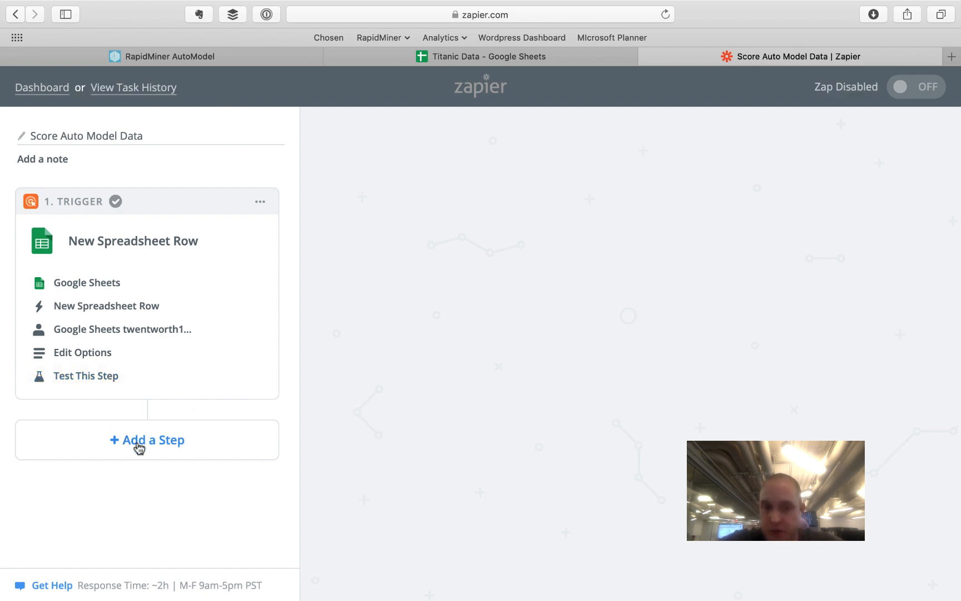
- Add a second step to the zap as an action
{"action": "left_click", "coordinate": [138, 448]}
{"action": "left_click", "coordinate": [125, 478]}
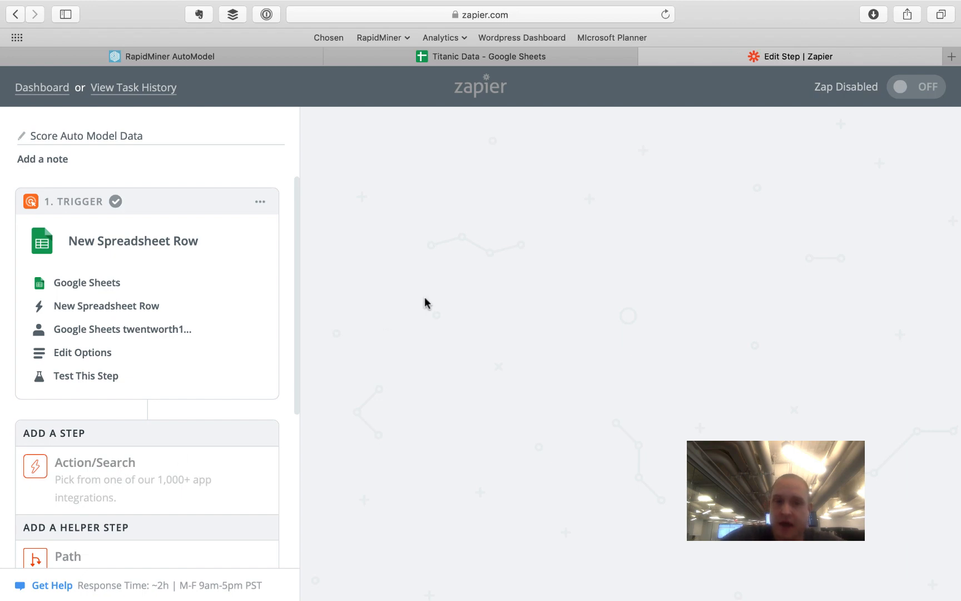
{"action": "scroll", "coordinate": [458, 180], "scroll_direction": "up", "scroll_amount": 8}
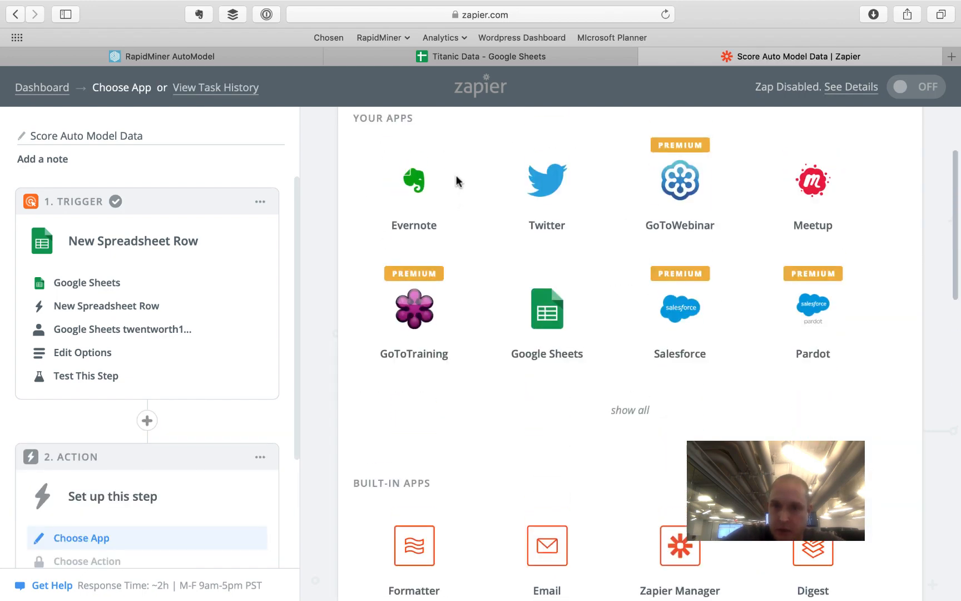
- Search 'webhook' and choose Webhooks by Zapier with the Custom Request event
{"action": "left_click", "coordinate": [469, 210]}
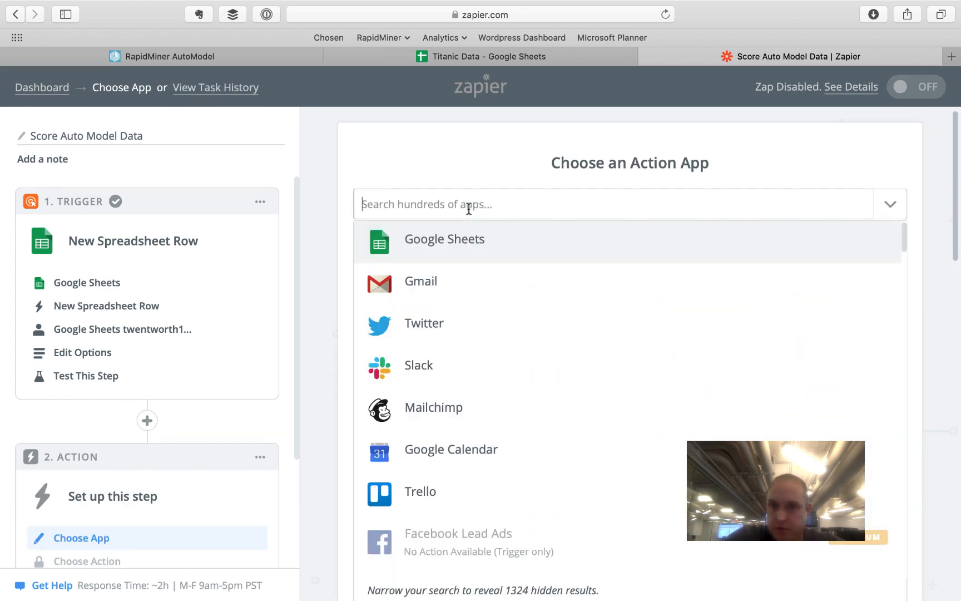
{"action": "type", "text": "web"}
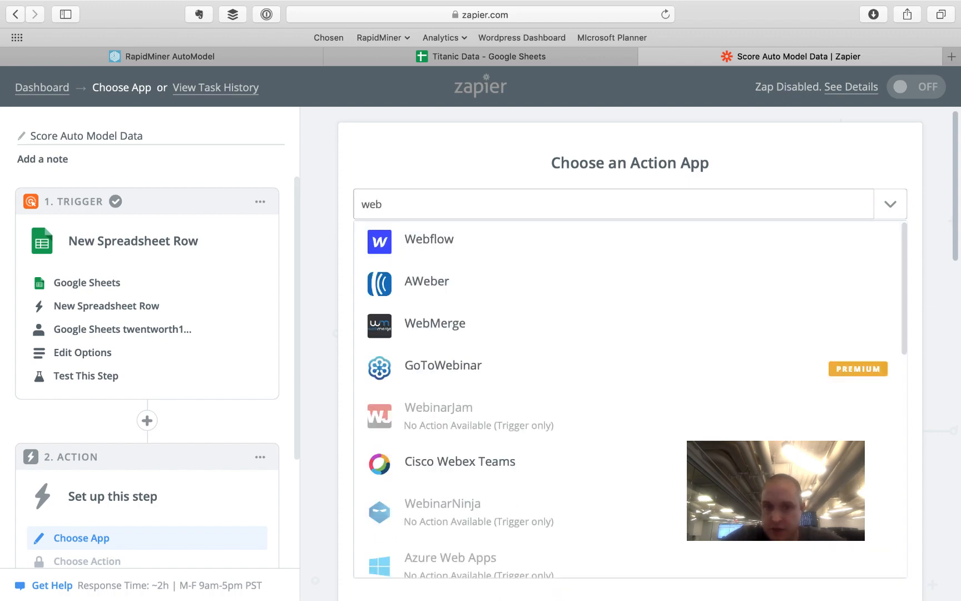
{"action": "key", "text": "BackSpace"}
{"action": "key", "text": "BackSpace"}
{"action": "key", "text": "BackSpace"}
{"action": "type", "text": "zap"}
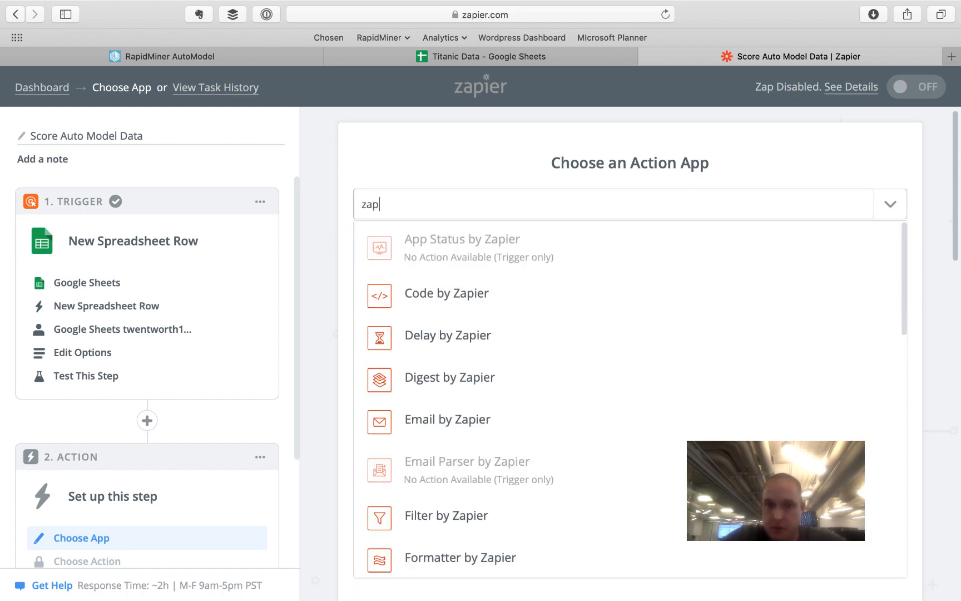
{"action": "key", "text": "BackSpace"}
{"action": "key", "text": "BackSpace"}
{"action": "key", "text": "BackSpace"}
{"action": "type", "text": "webhook"}
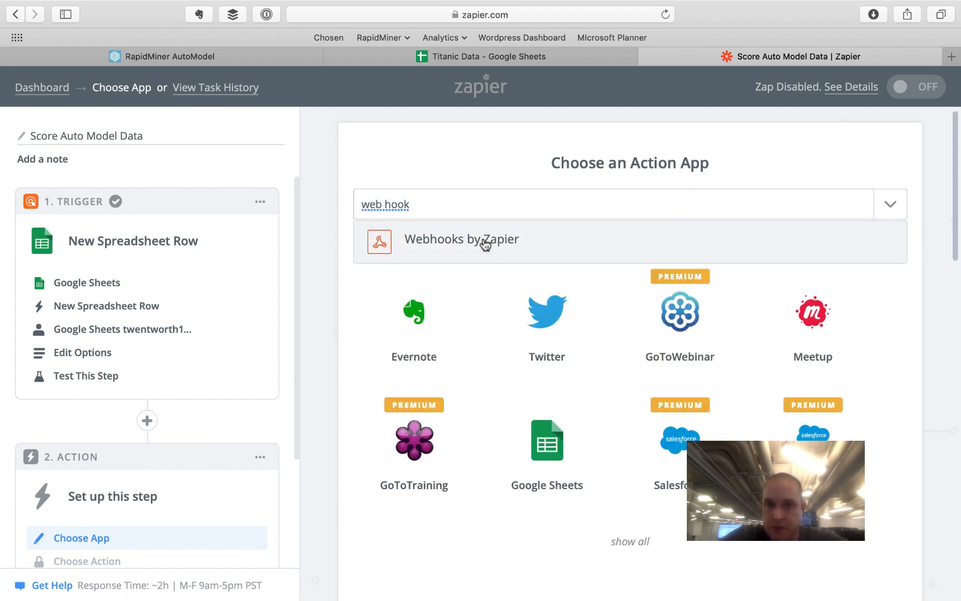
{"action": "left_click", "coordinate": [483, 239]}
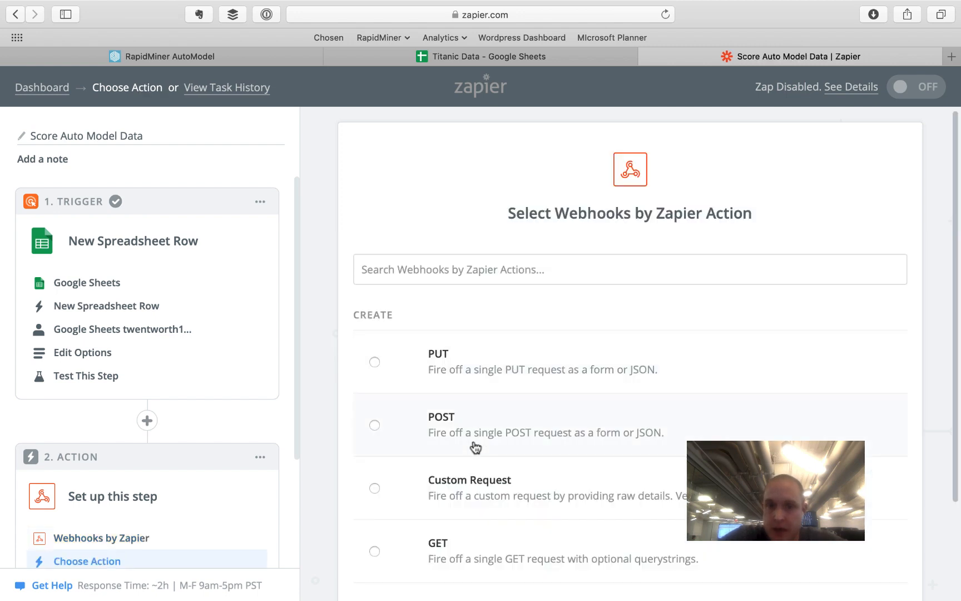
{"action": "scroll", "coordinate": [476, 446], "scroll_direction": "down", "scroll_amount": 3}
{"action": "left_click", "coordinate": [522, 366]}
{"action": "left_click", "coordinate": [885, 507]}
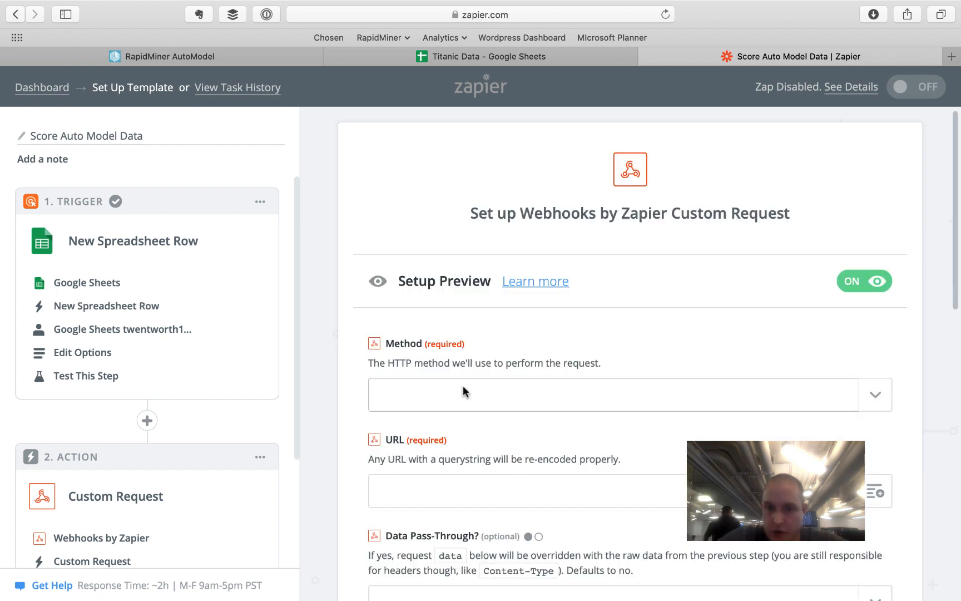
- Set the request method to POST and paste the RapidMiner deployment URL as the URL
{"action": "left_click", "coordinate": [462, 386]}
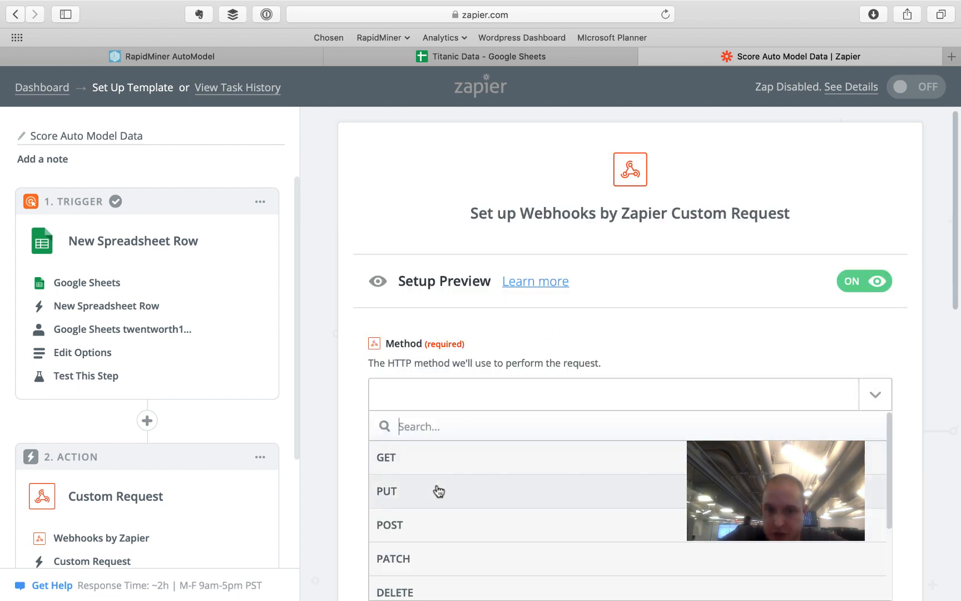
{"action": "left_click", "coordinate": [432, 522]}
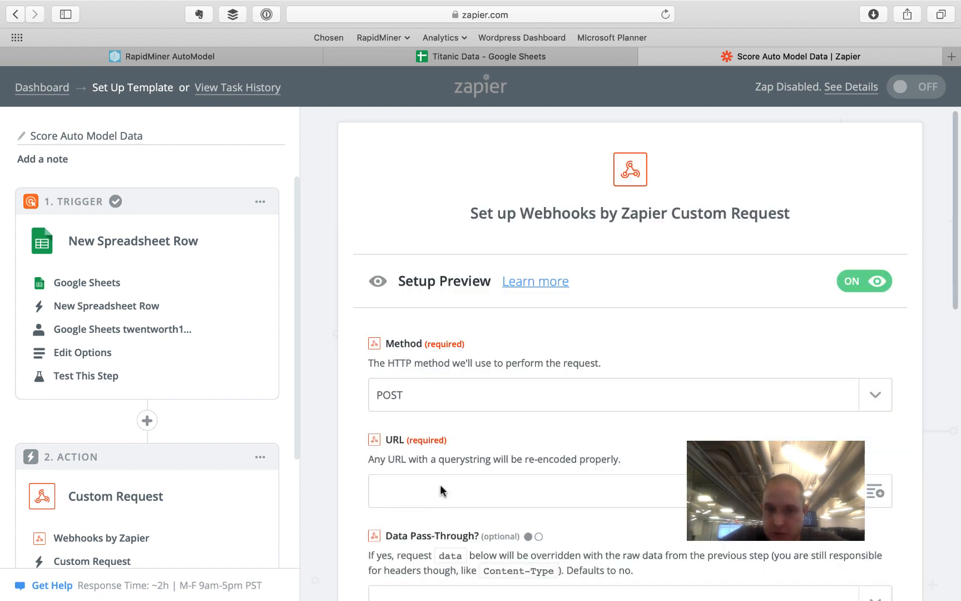
{"action": "left_click", "coordinate": [208, 55]}
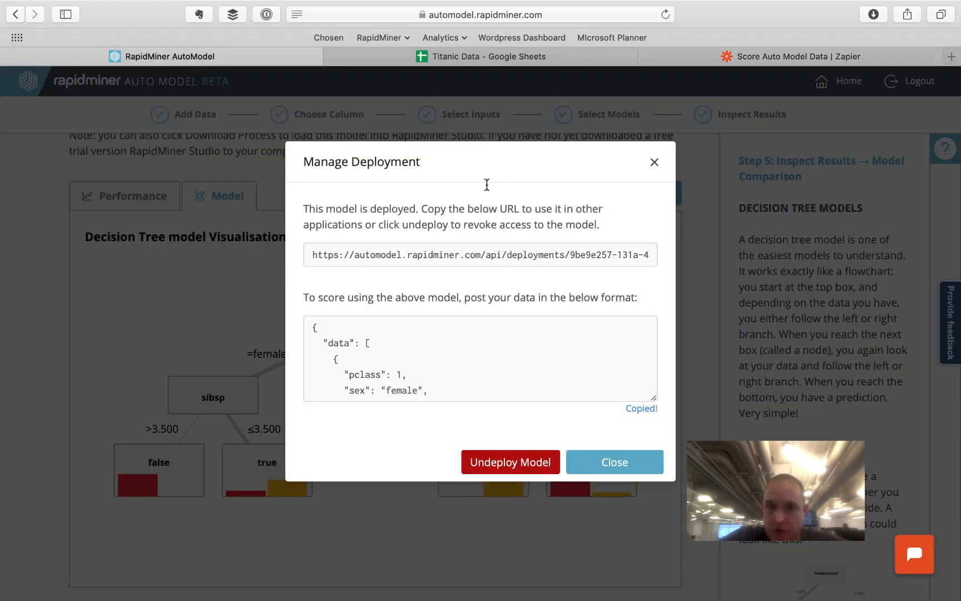
{"action": "left_click", "coordinate": [496, 255]}
{"action": "left_click", "coordinate": [496, 255]}
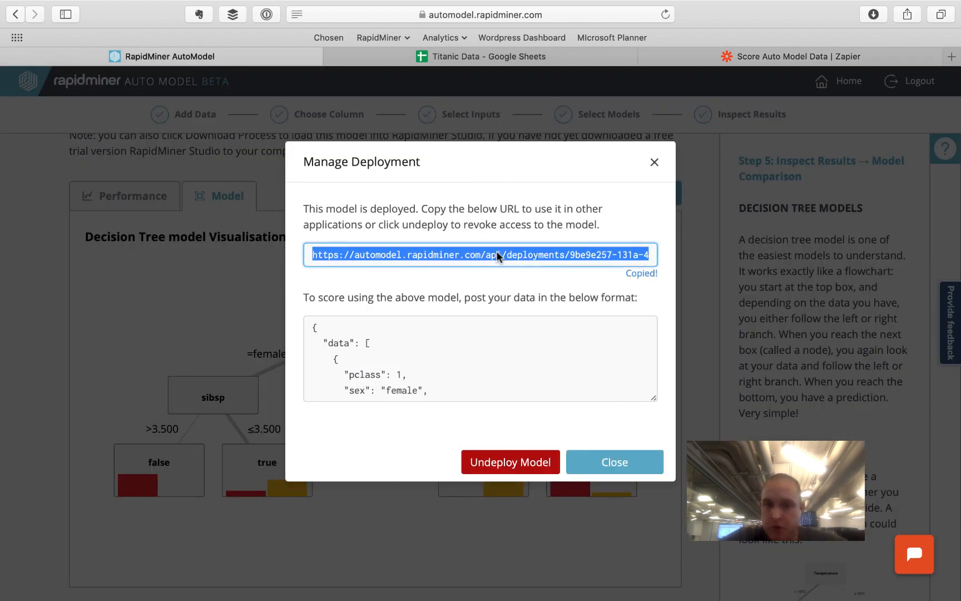
{"action": "left_click", "coordinate": [677, 52]}
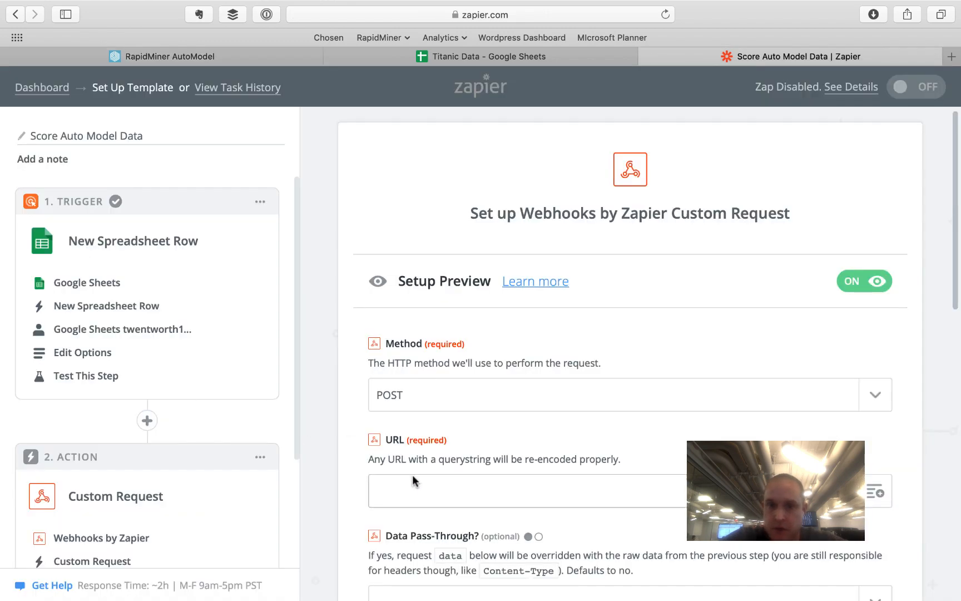
- Paste the deployment's sample scoring JSON into the request's Data field
{"action": "scroll", "coordinate": [412, 493], "scroll_direction": "down", "scroll_amount": 5}
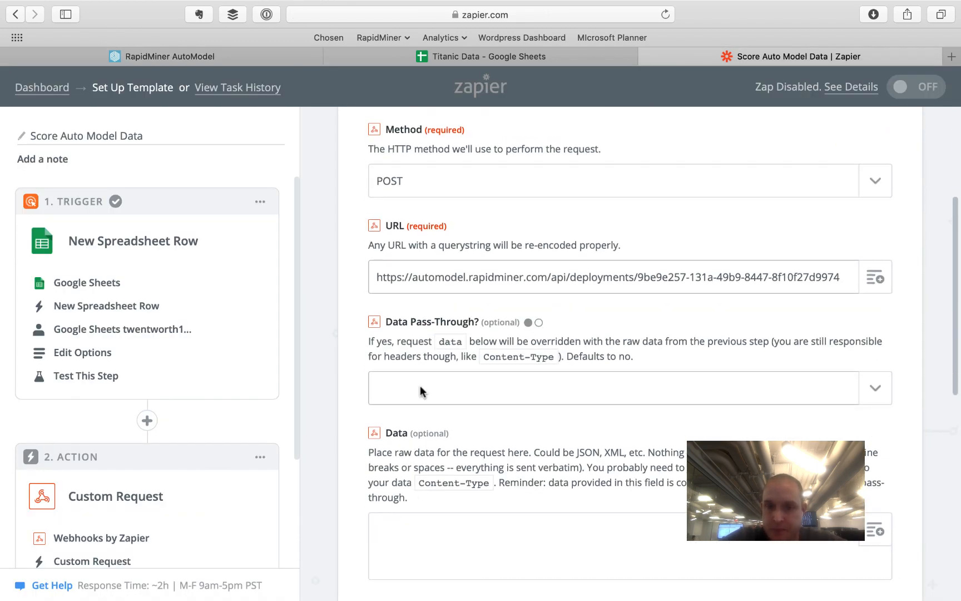
{"action": "scroll", "coordinate": [445, 509], "scroll_direction": "down", "scroll_amount": 3}
{"action": "left_click", "coordinate": [406, 406]}
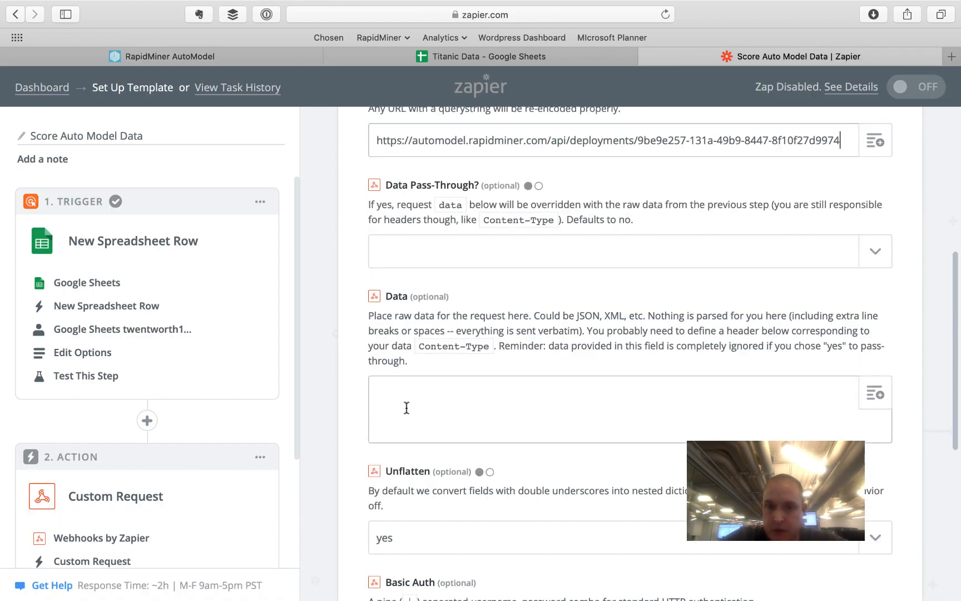
{"action": "left_click", "coordinate": [194, 56]}
{"action": "left_click", "coordinate": [313, 338]}
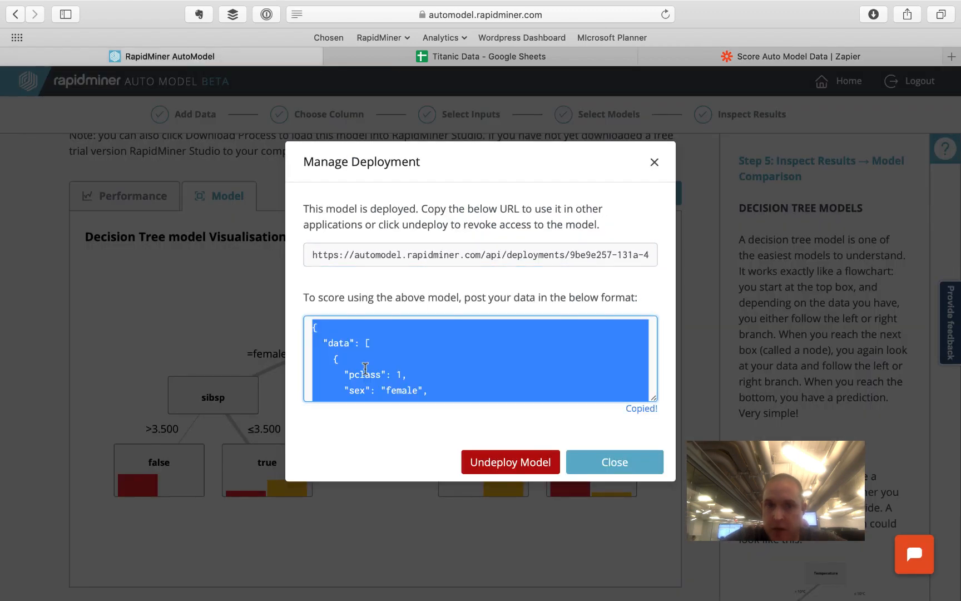
{"action": "scroll", "coordinate": [365, 368], "scroll_direction": "down", "scroll_amount": 5}
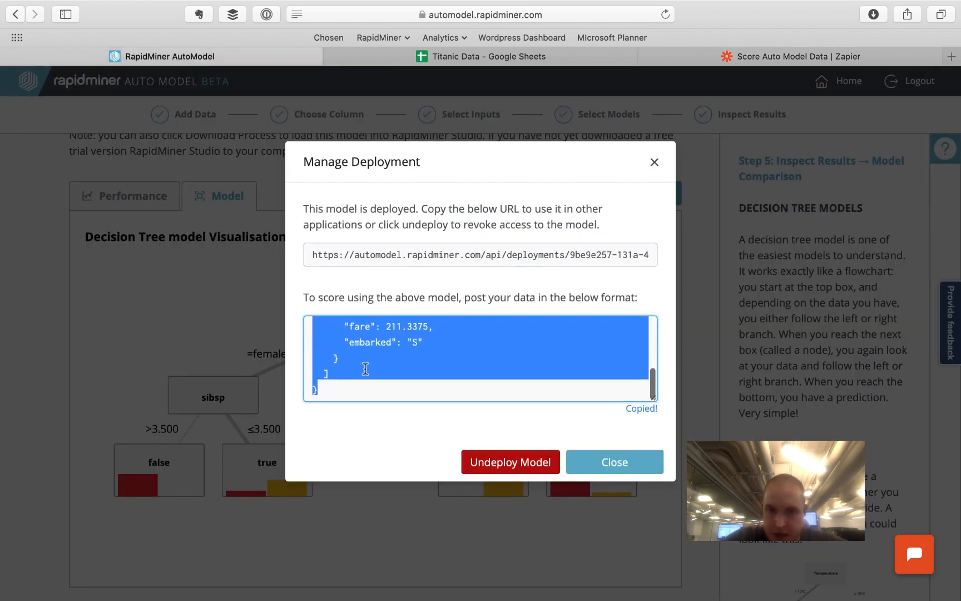
{"action": "scroll", "coordinate": [365, 367], "scroll_direction": "up", "scroll_amount": 5}
{"action": "scroll", "coordinate": [364, 368], "scroll_direction": "down", "scroll_amount": 5}
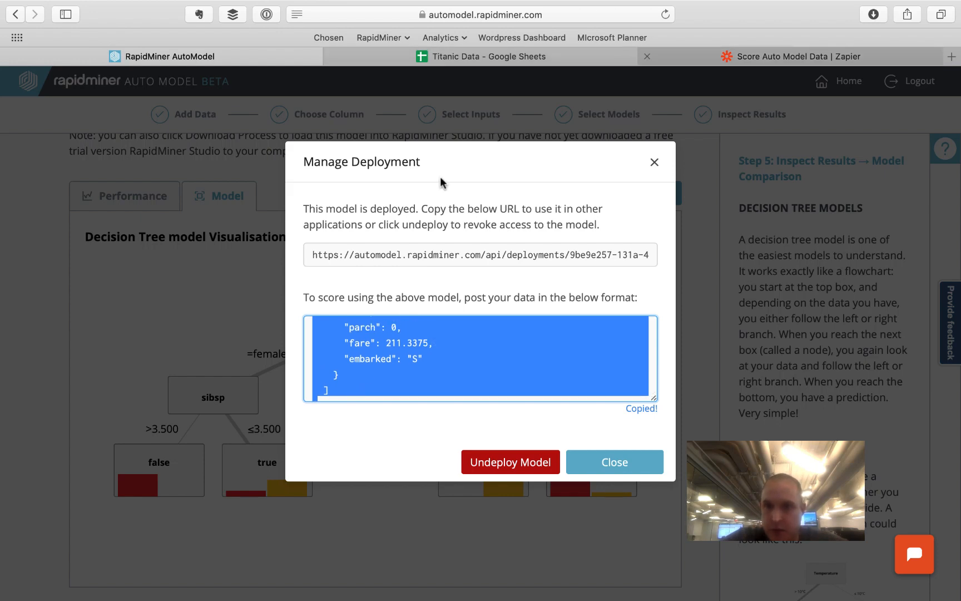
{"action": "left_click", "coordinate": [789, 56]}
{"action": "type", "text": "{   \"data\": [     {       \"pclass\": 1,       \"sex\": \"female\",       \"age\": 29,       \"sibsp\": 0,       \"parch\": 0,       \"fare\": 211.3375,       \"embarked\": \"S\"     }   ] }"}
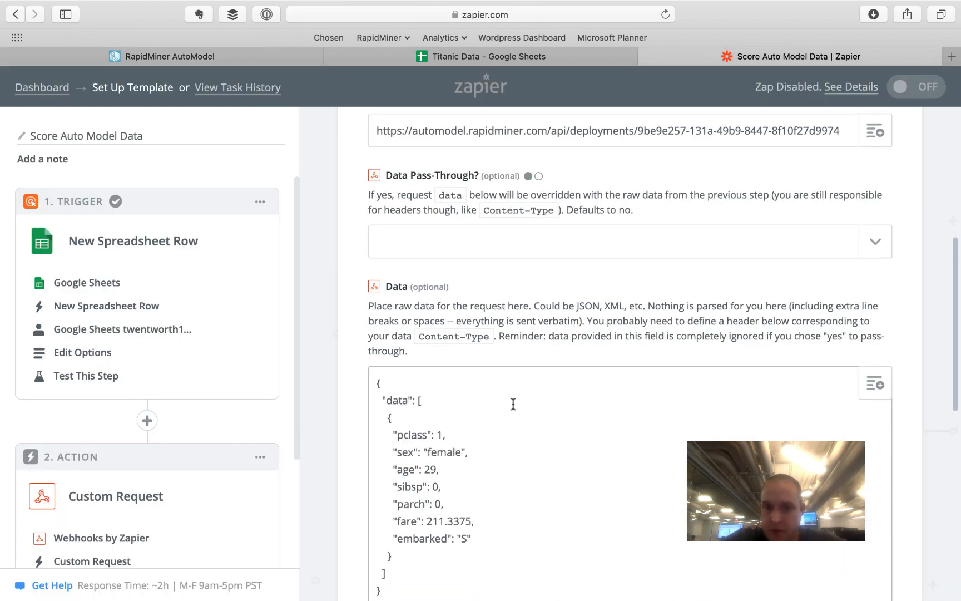
- Replace the pclass sample value 1 with the Step 1 spreadsheet row's pclass field
{"action": "double_click", "coordinate": [441, 354]}
{"action": "key", "text": "BackSpace"}
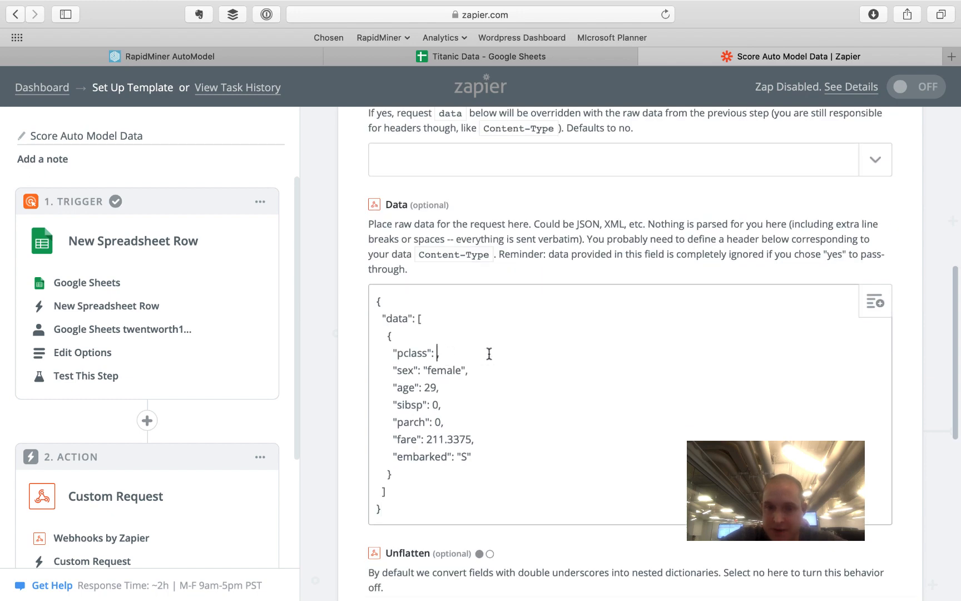
{"action": "left_click", "coordinate": [875, 302]}
{"action": "scroll", "coordinate": [632, 392], "scroll_direction": "down", "scroll_amount": 5}
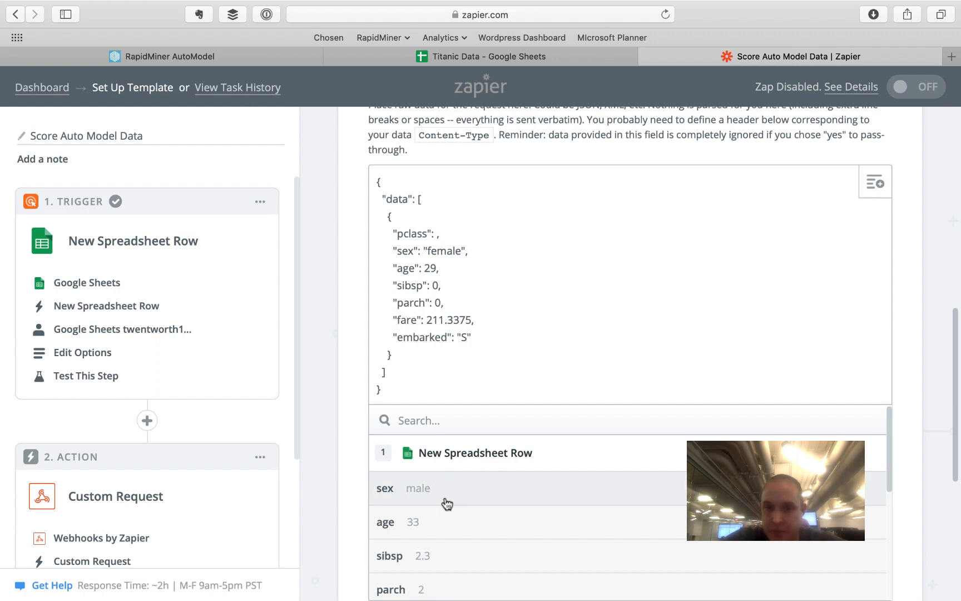
{"action": "scroll", "coordinate": [445, 503], "scroll_direction": "down", "scroll_amount": 1}
{"action": "scroll", "coordinate": [446, 504], "scroll_direction": "down", "scroll_amount": 4}
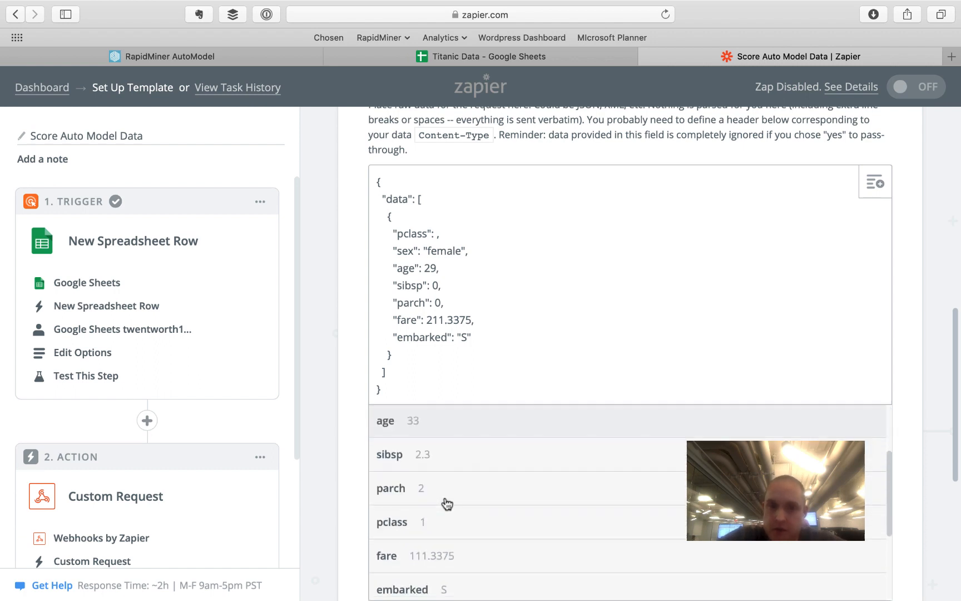
{"action": "left_click", "coordinate": [440, 477]}
- Swap the sex sample 'female' and the age value for the row's sex and age fields
{"action": "double_click", "coordinate": [442, 251]}
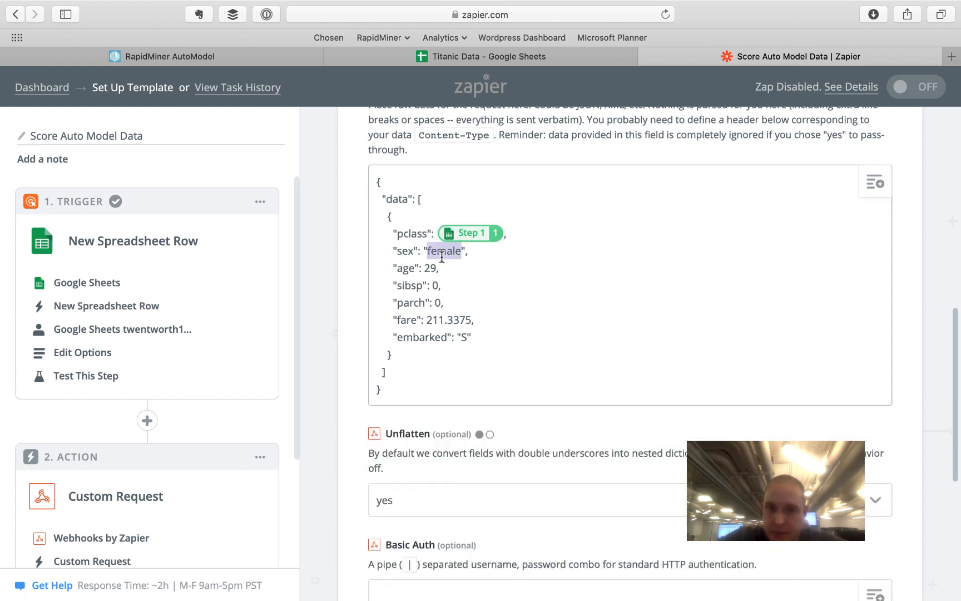
{"action": "key", "text": "BackSpace"}
{"action": "left_click", "coordinate": [881, 187]}
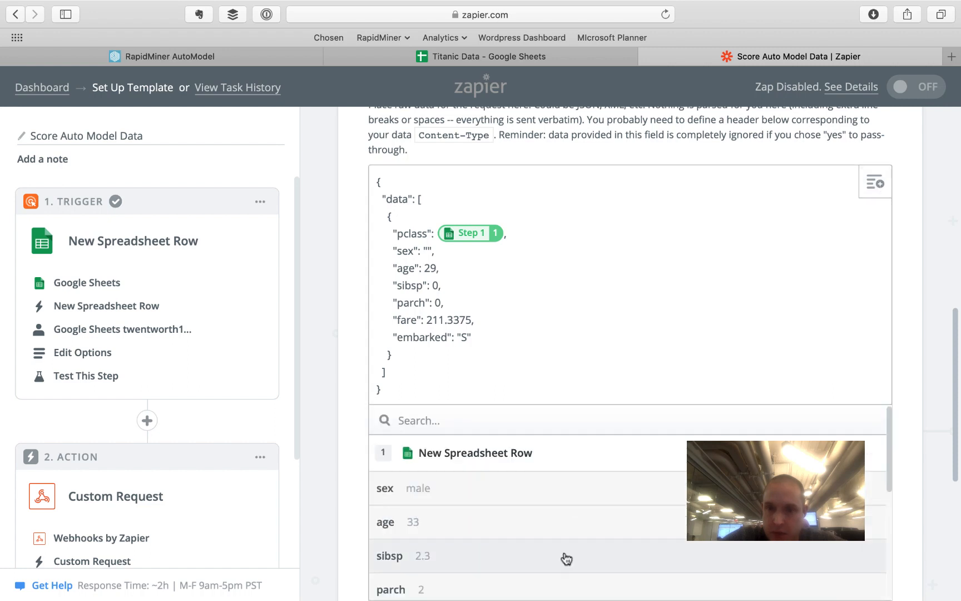
{"action": "scroll", "coordinate": [564, 560], "scroll_direction": "down", "scroll_amount": 3}
{"action": "scroll", "coordinate": [564, 561], "scroll_direction": "up", "scroll_amount": 3}
{"action": "left_click", "coordinate": [504, 495]}
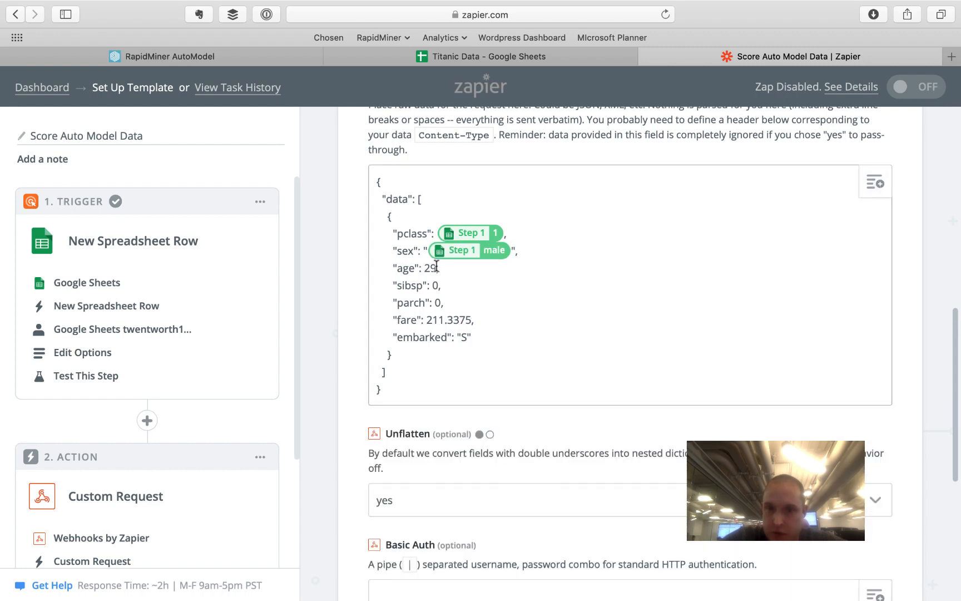
{"action": "left_click", "coordinate": [875, 184]}
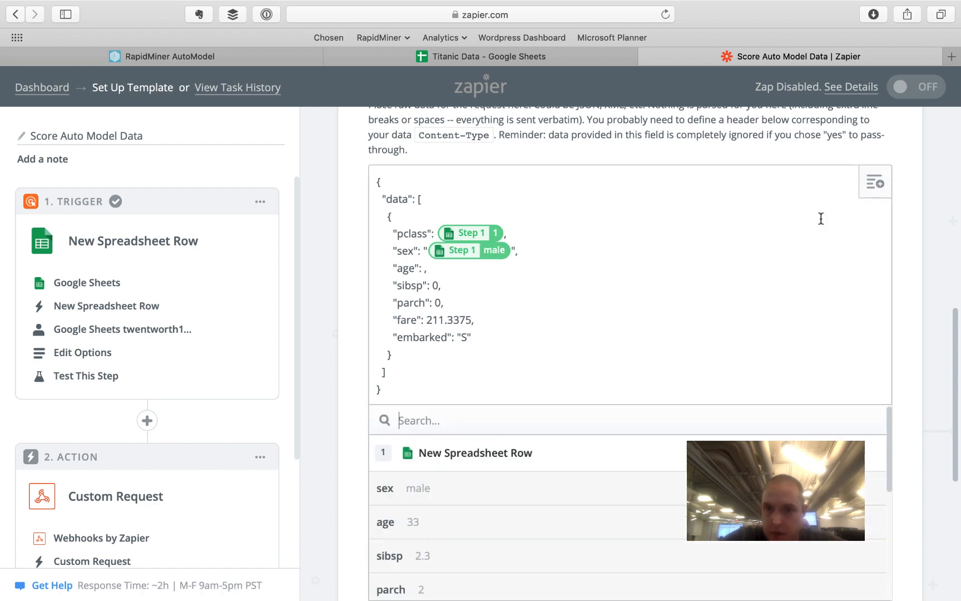
{"action": "left_click", "coordinate": [566, 526]}
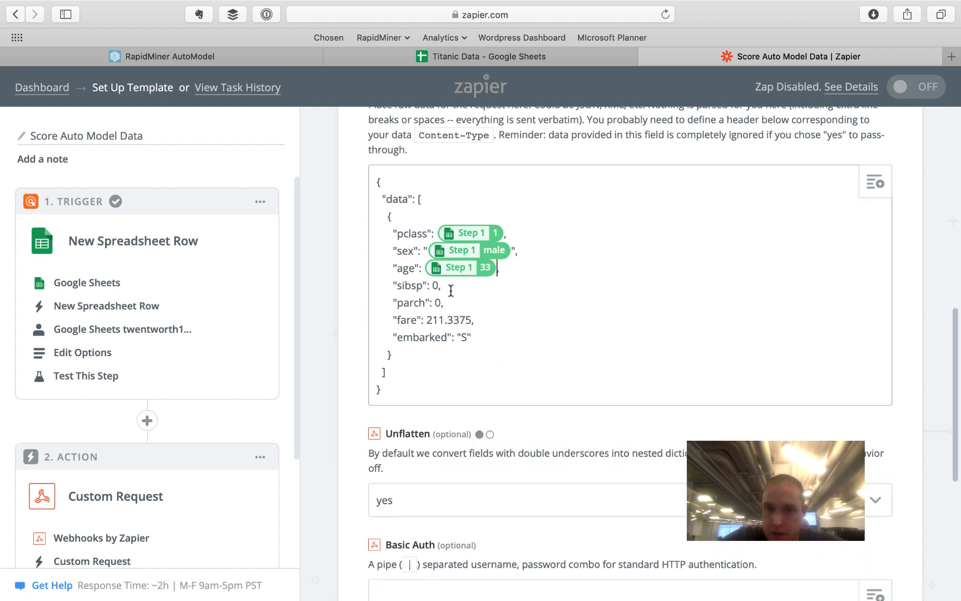
- Replace the sibsp sample 0 and the parch value with the row's sibsp and parch fields
{"action": "left_click", "coordinate": [439, 285]}
{"action": "key", "text": "BackSpace"}
{"action": "left_click", "coordinate": [875, 183]}
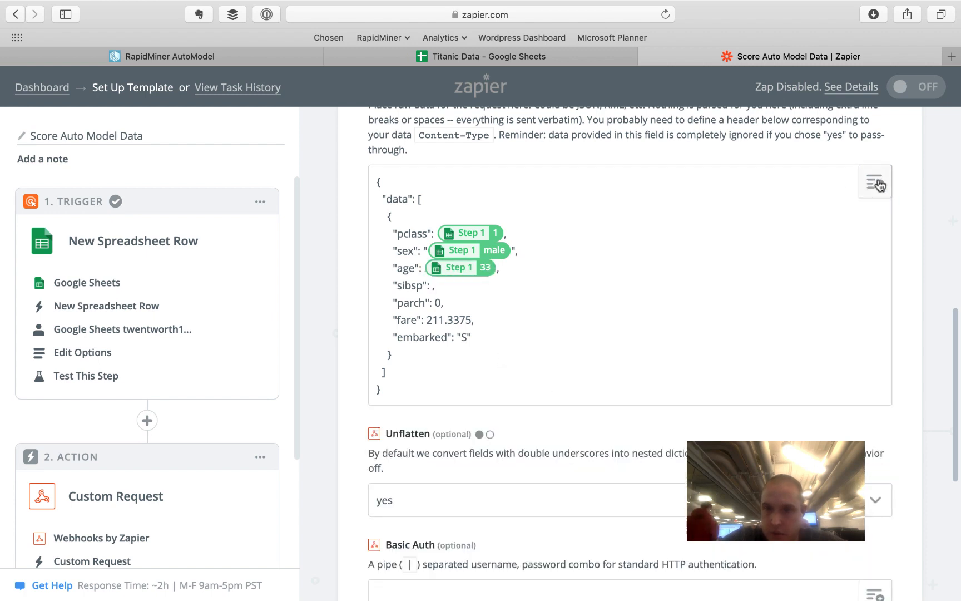
{"action": "scroll", "coordinate": [558, 383], "scroll_direction": "down", "scroll_amount": 5}
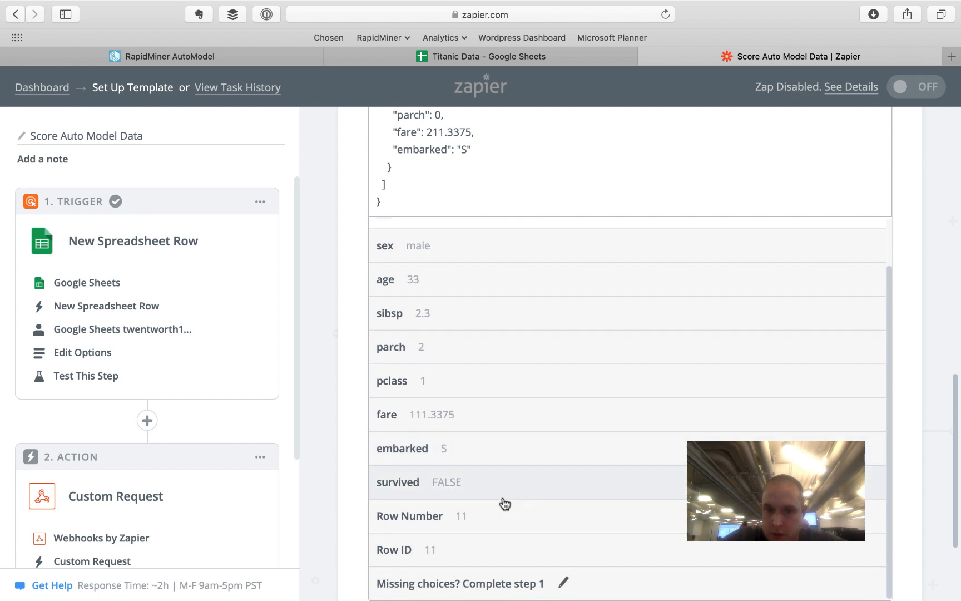
{"action": "left_click", "coordinate": [459, 339]}
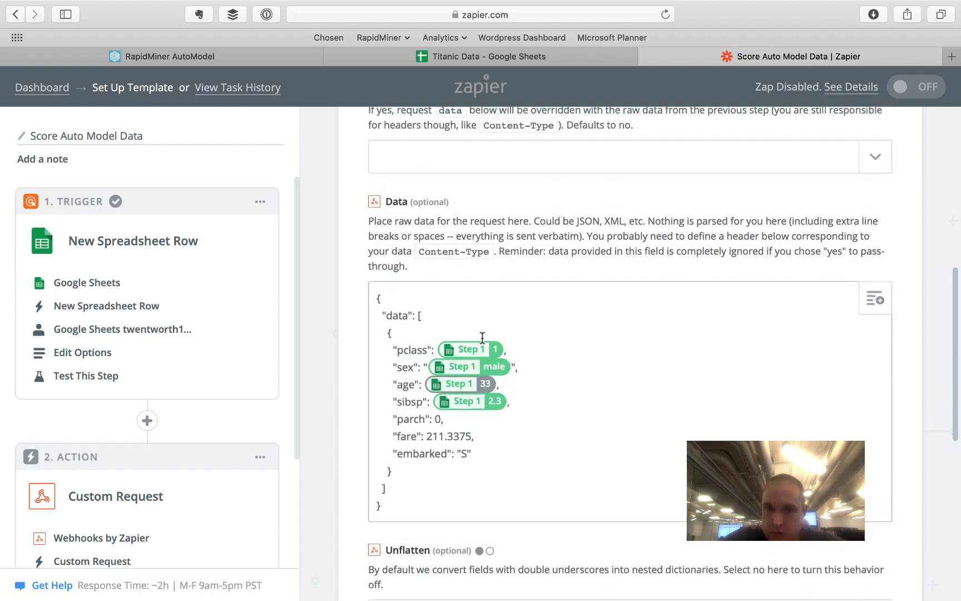
{"action": "scroll", "coordinate": [445, 425], "scroll_direction": "up", "scroll_amount": 3}
{"action": "key", "text": "BackSpace"}
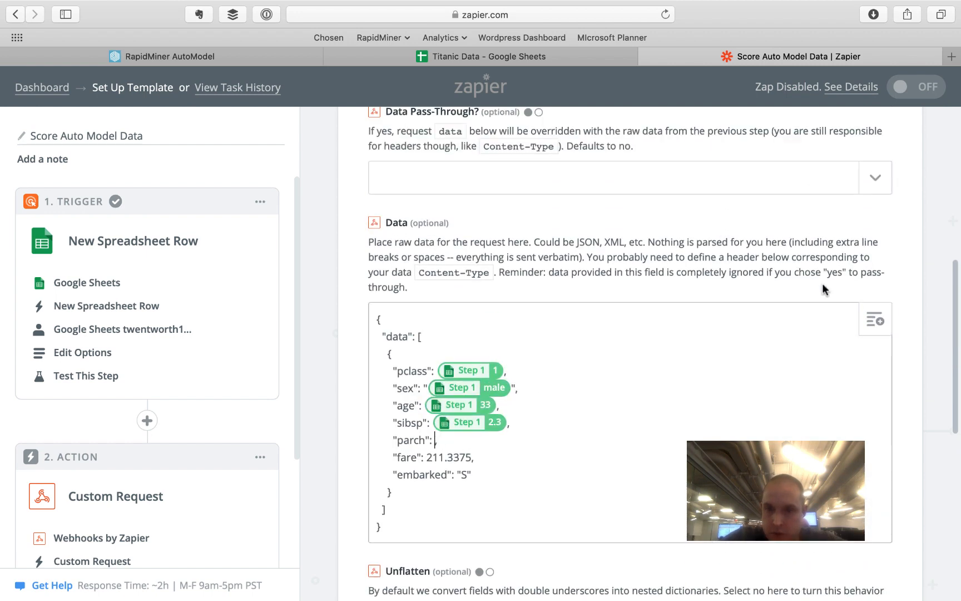
{"action": "left_click", "coordinate": [875, 320]}
{"action": "scroll", "coordinate": [562, 431], "scroll_direction": "down", "scroll_amount": 4}
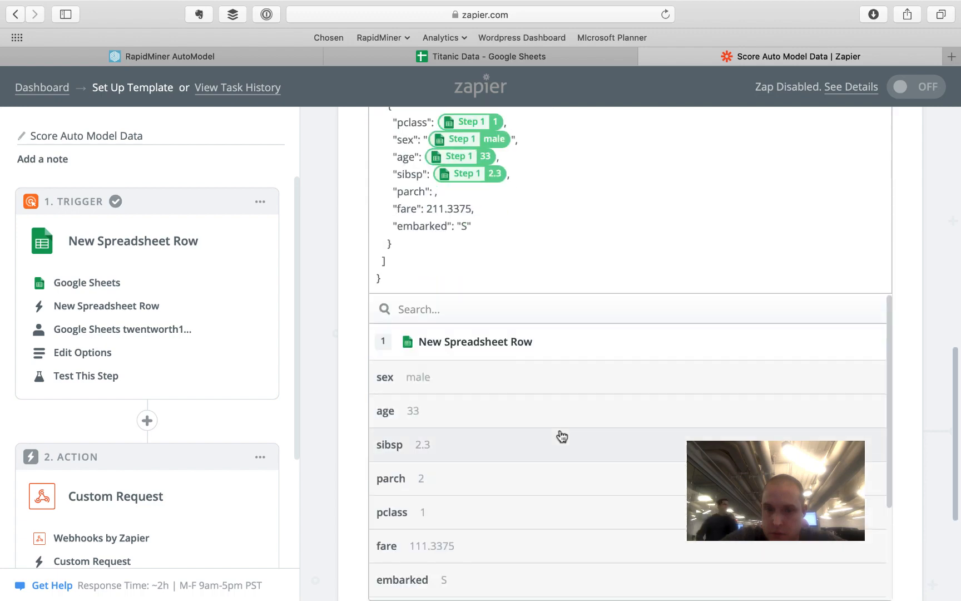
{"action": "left_click", "coordinate": [487, 478]}
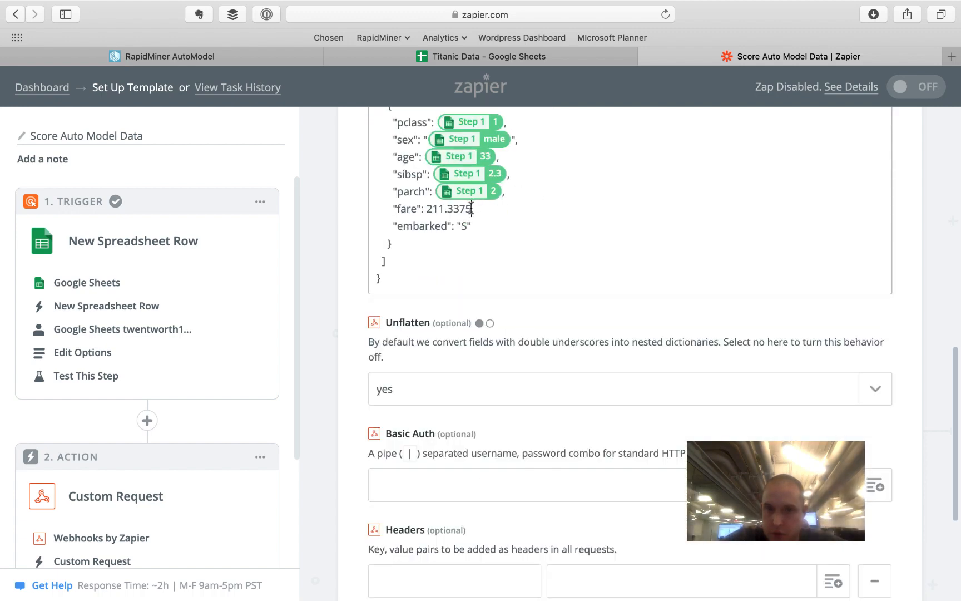
- Replace fare 211.3375 and the embarked value with the row's fare and embarked fields
{"action": "left_click_drag", "start_coordinate": [471, 209], "coordinate": [425, 207]}
{"action": "key", "text": "BackSpace"}
{"action": "scroll", "coordinate": [734, 184], "scroll_direction": "up", "scroll_amount": 2}
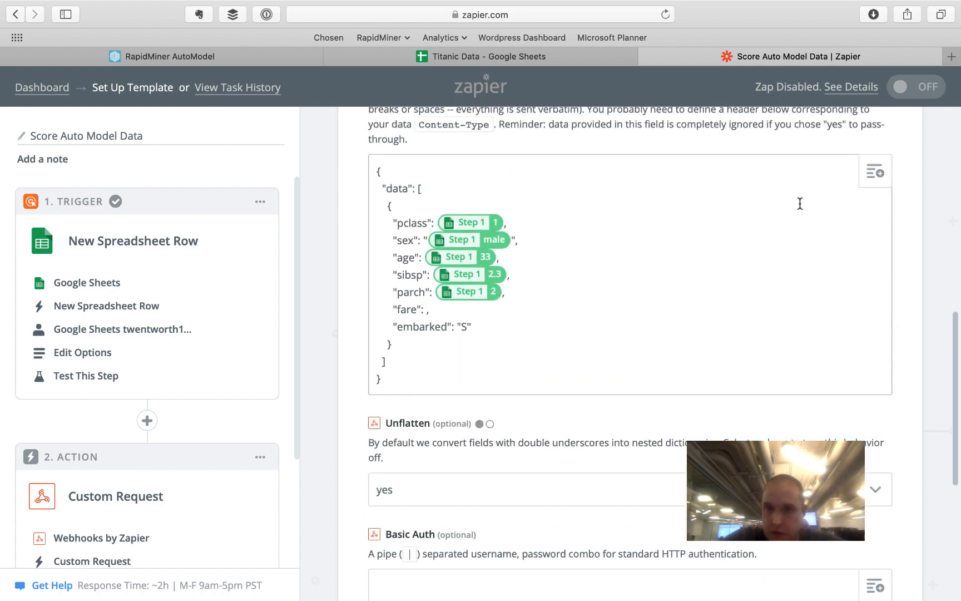
{"action": "left_click", "coordinate": [875, 172]}
{"action": "scroll", "coordinate": [554, 508], "scroll_direction": "down", "scroll_amount": 3}
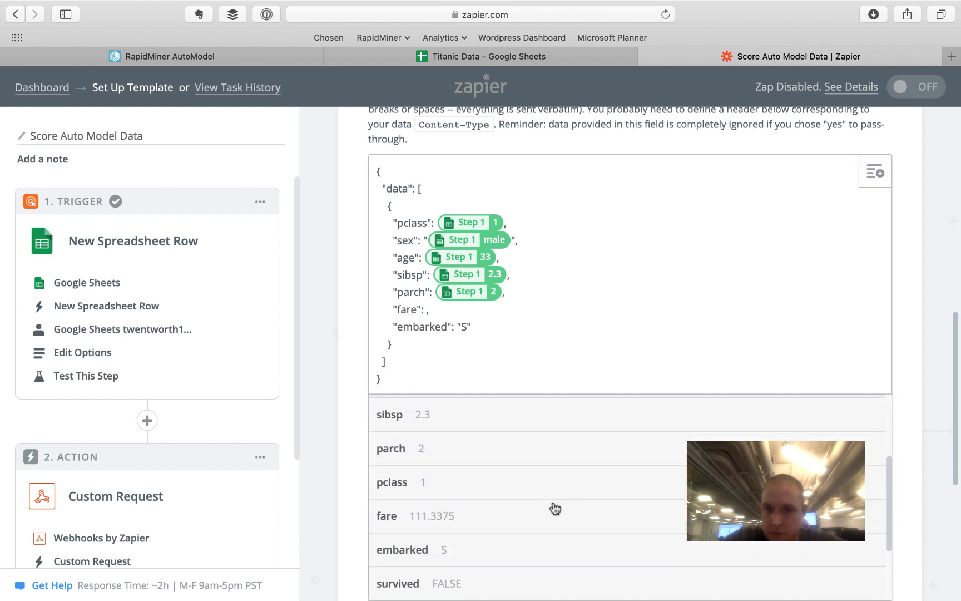
{"action": "left_click", "coordinate": [541, 506]}
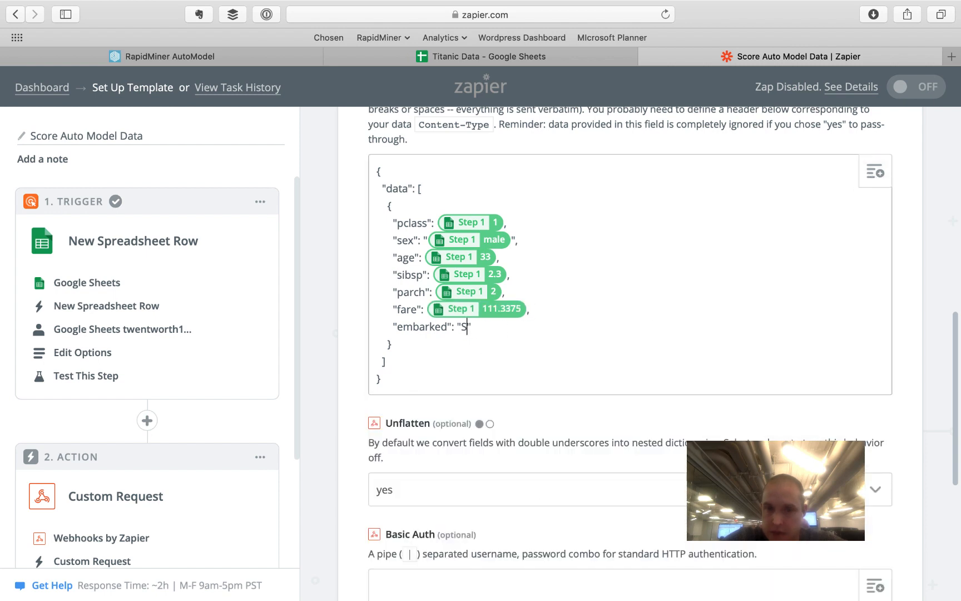
{"action": "left_click", "coordinate": [875, 173]}
{"action": "scroll", "coordinate": [579, 460], "scroll_direction": "down", "scroll_amount": 5}
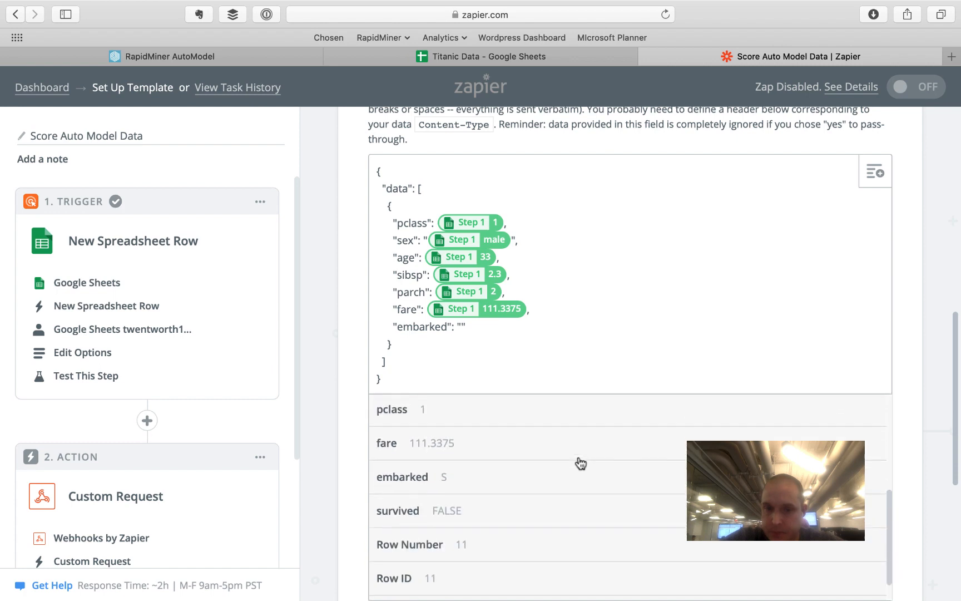
{"action": "scroll", "coordinate": [520, 509], "scroll_direction": "up", "scroll_amount": 1}
{"action": "left_click", "coordinate": [516, 503]}
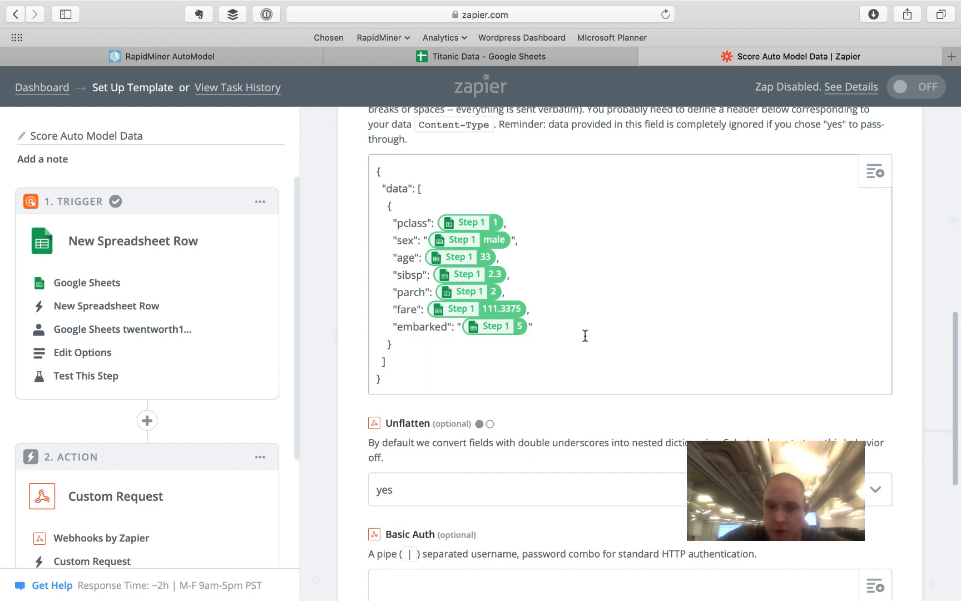
{"action": "scroll", "coordinate": [585, 335], "scroll_direction": "down", "scroll_amount": 3}
- Add a Content-Type request header of application/json and save the request settings
{"action": "left_click", "coordinate": [427, 546]}
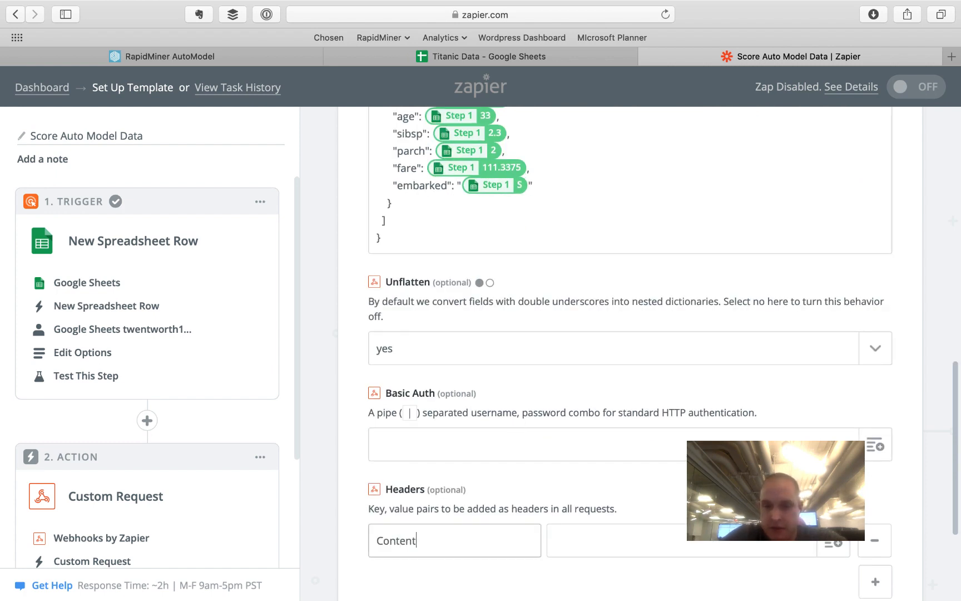
{"action": "left_click", "coordinate": [595, 555]}
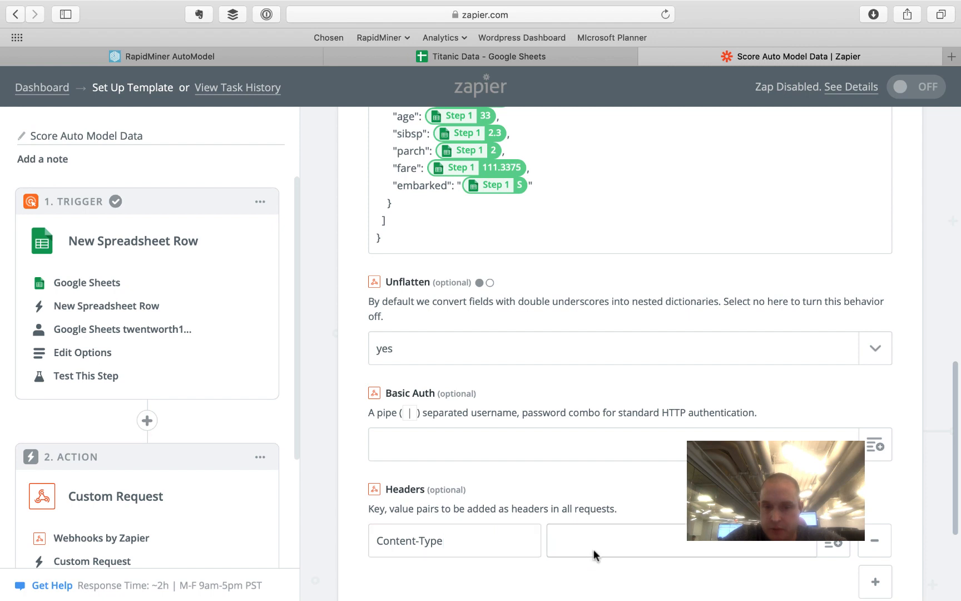
{"action": "type", "text": "appl"}
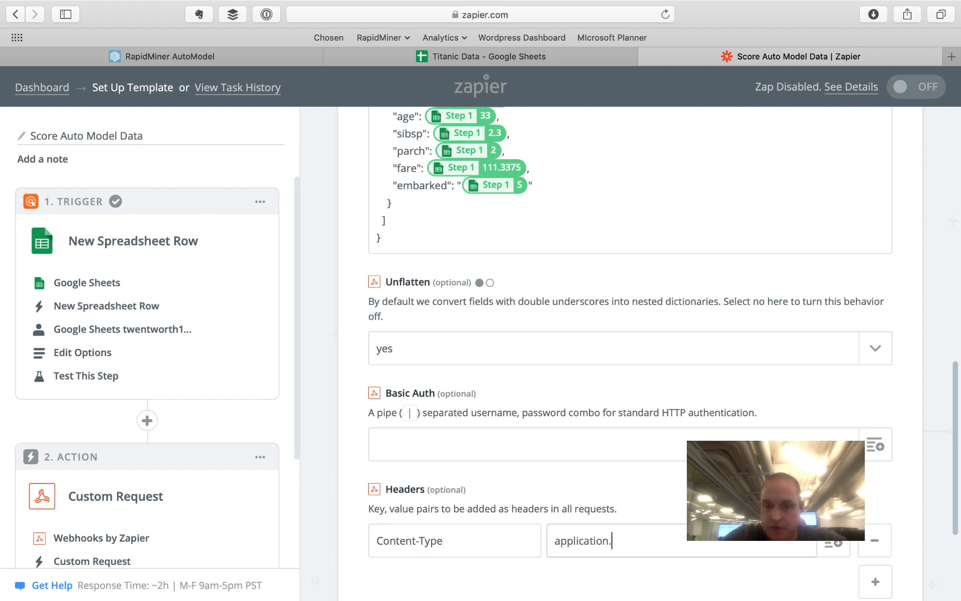
{"action": "type", "text": "ication/json"}
{"action": "scroll", "coordinate": [622, 457], "scroll_direction": "down", "scroll_amount": 5}
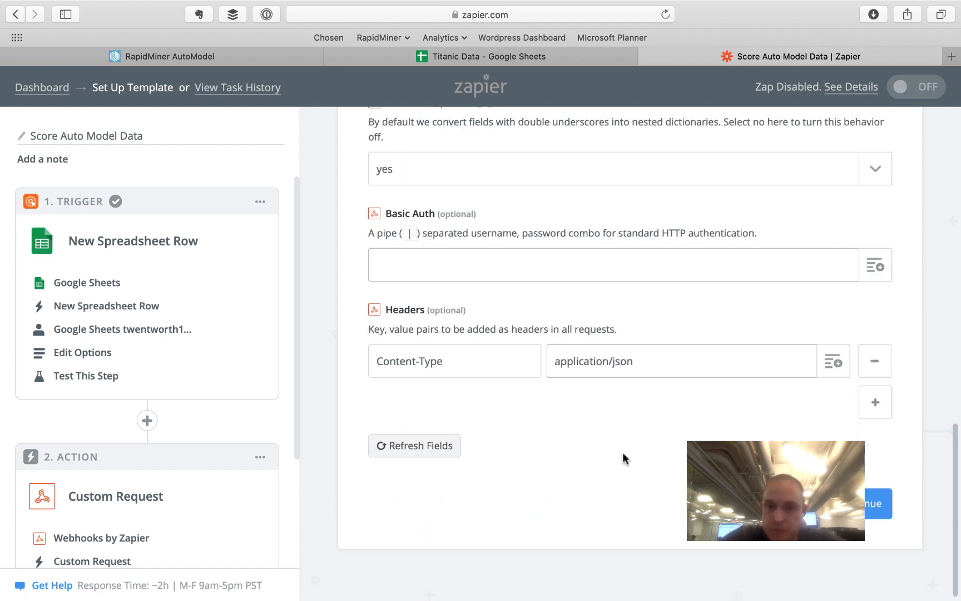
{"action": "left_click", "coordinate": [870, 517]}
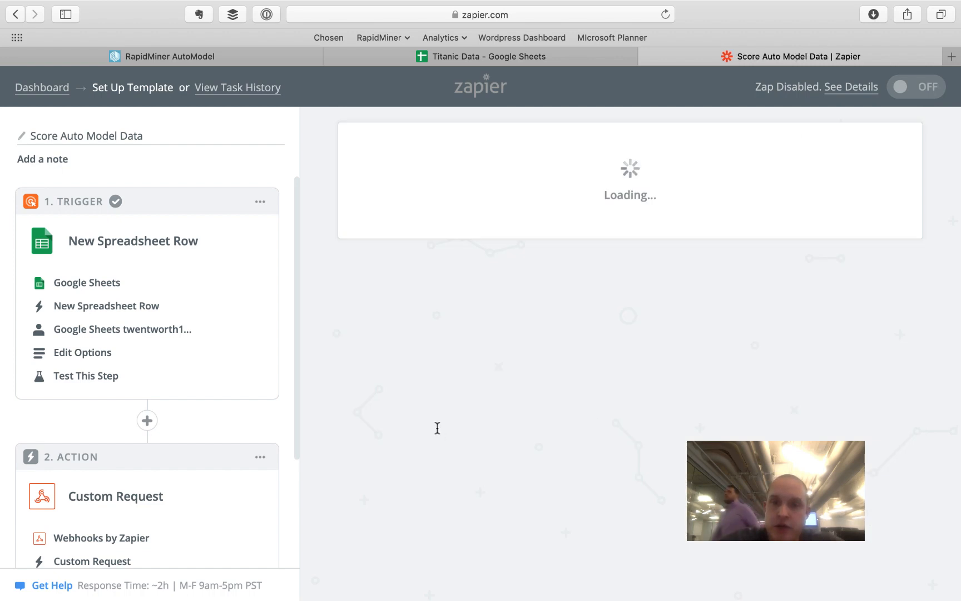
- Skip the webhook test, review the prediction(survived) false result, and finish the step
{"action": "scroll", "coordinate": [437, 390], "scroll_direction": "down", "scroll_amount": 7}
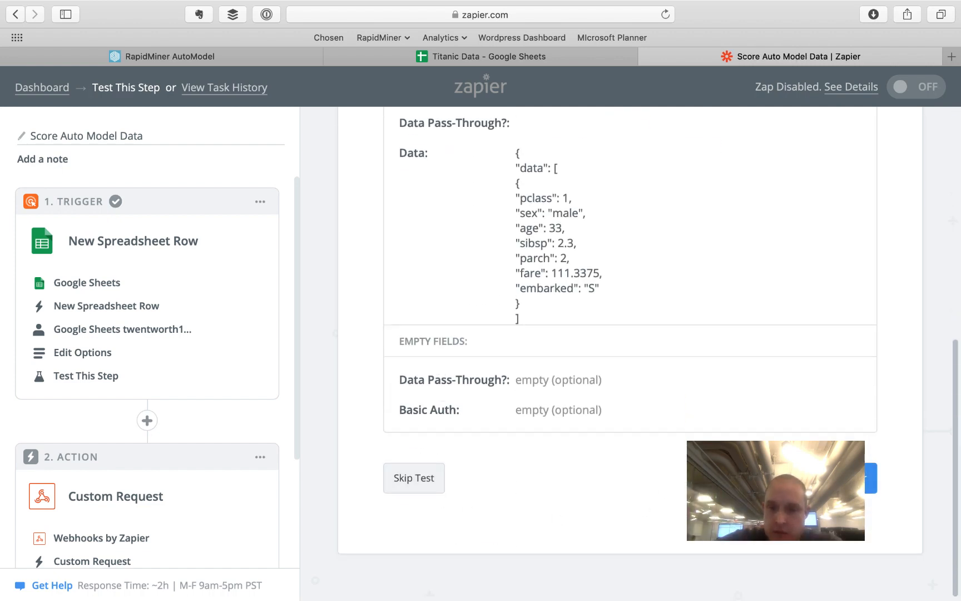
{"action": "left_click", "coordinate": [438, 492]}
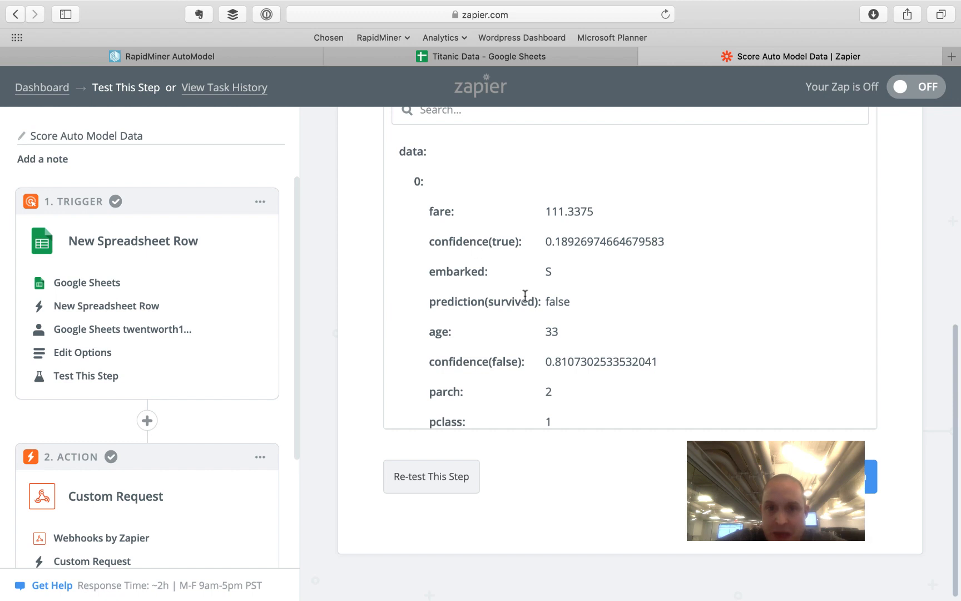
{"action": "scroll", "coordinate": [525, 296], "scroll_direction": "down", "scroll_amount": 1}
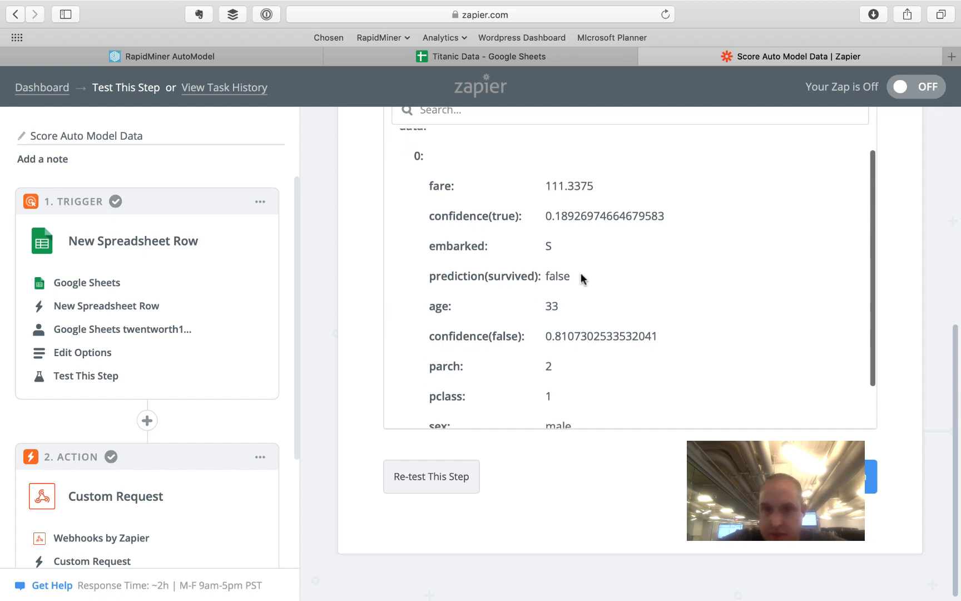
{"action": "left_click_drag", "start_coordinate": [582, 278], "coordinate": [431, 275]}
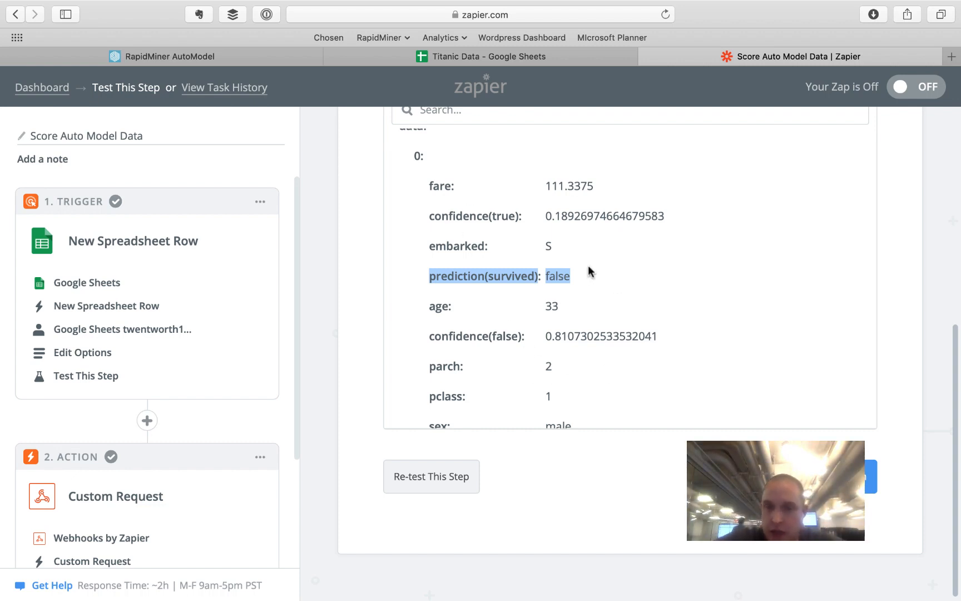
{"action": "left_click", "coordinate": [578, 281]}
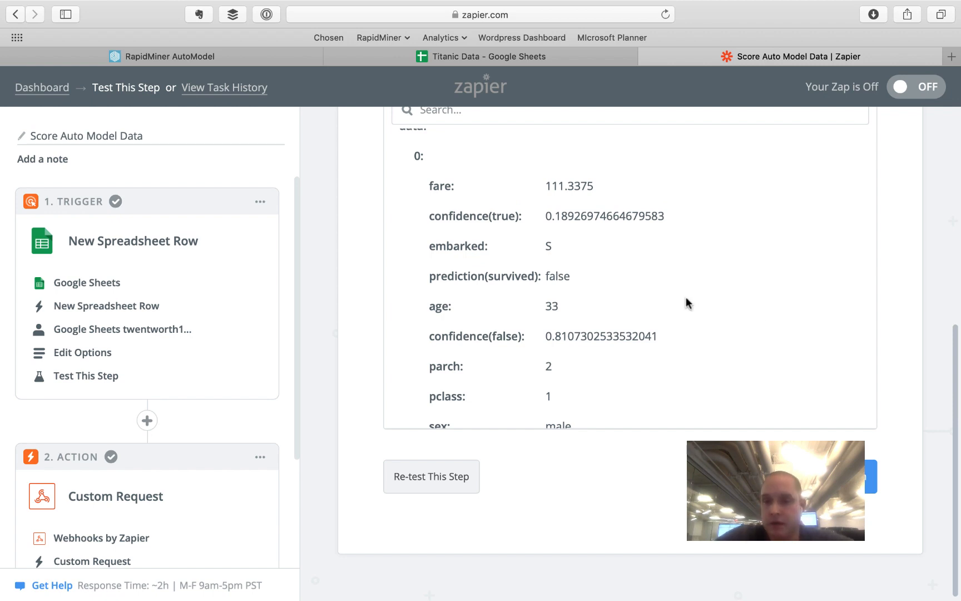
{"action": "left_click", "coordinate": [851, 476]}
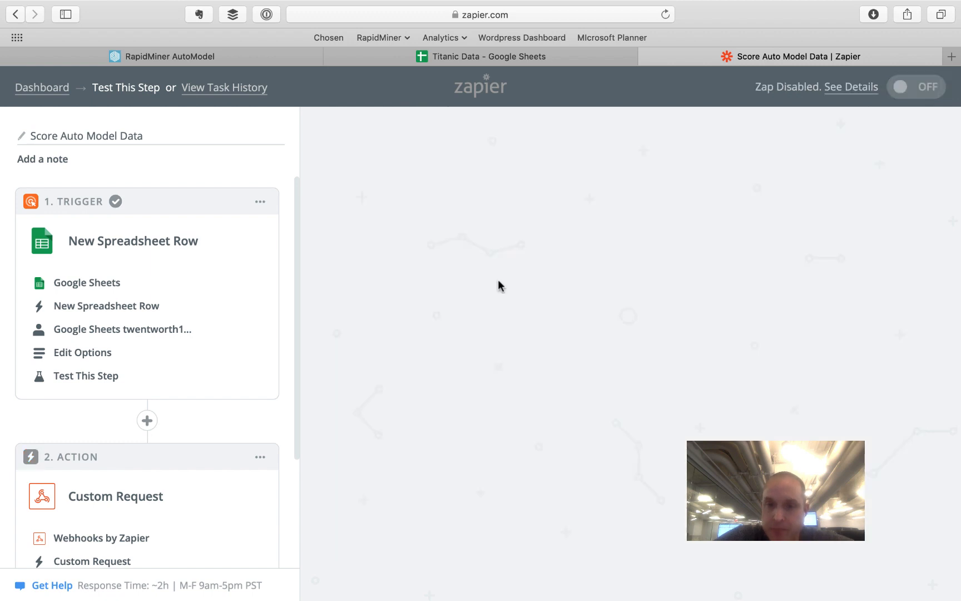
{"action": "scroll", "coordinate": [123, 375], "scroll_direction": "down", "scroll_amount": 1}
{"action": "scroll", "coordinate": [125, 334], "scroll_direction": "up", "scroll_amount": 1}
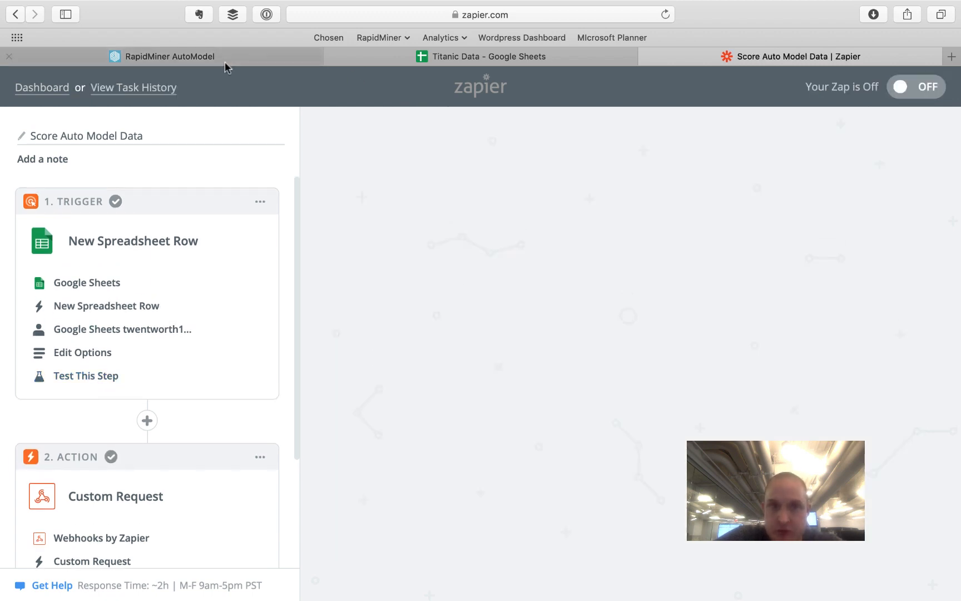
{"action": "left_click", "coordinate": [488, 56]}
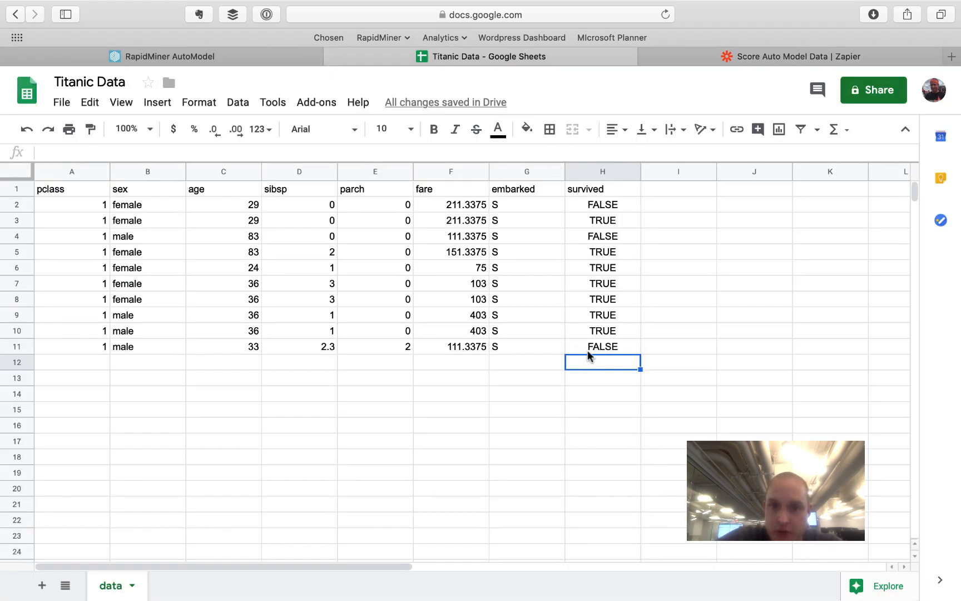
{"action": "left_click", "coordinate": [597, 347]}
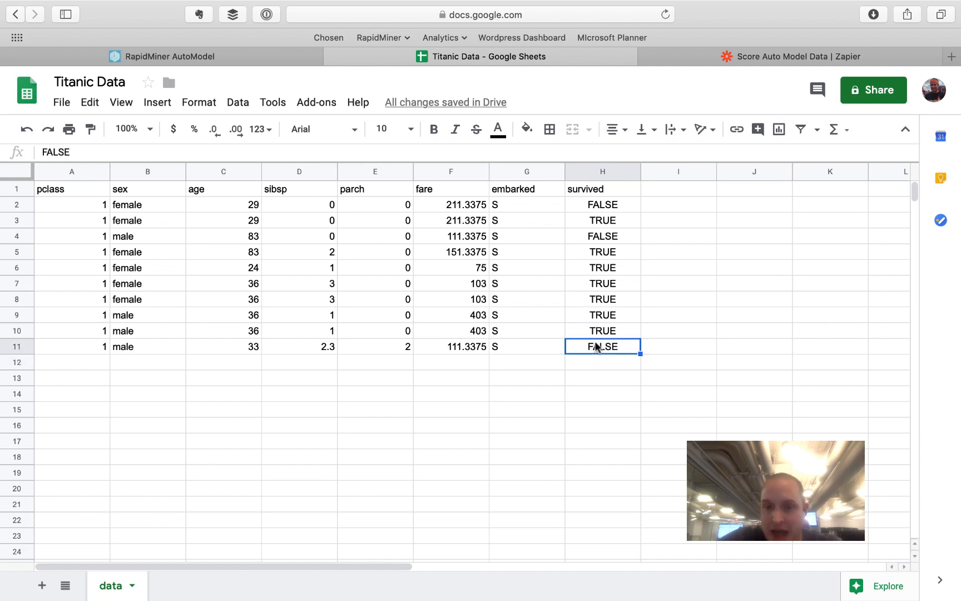
{"action": "left_click", "coordinate": [499, 349]}
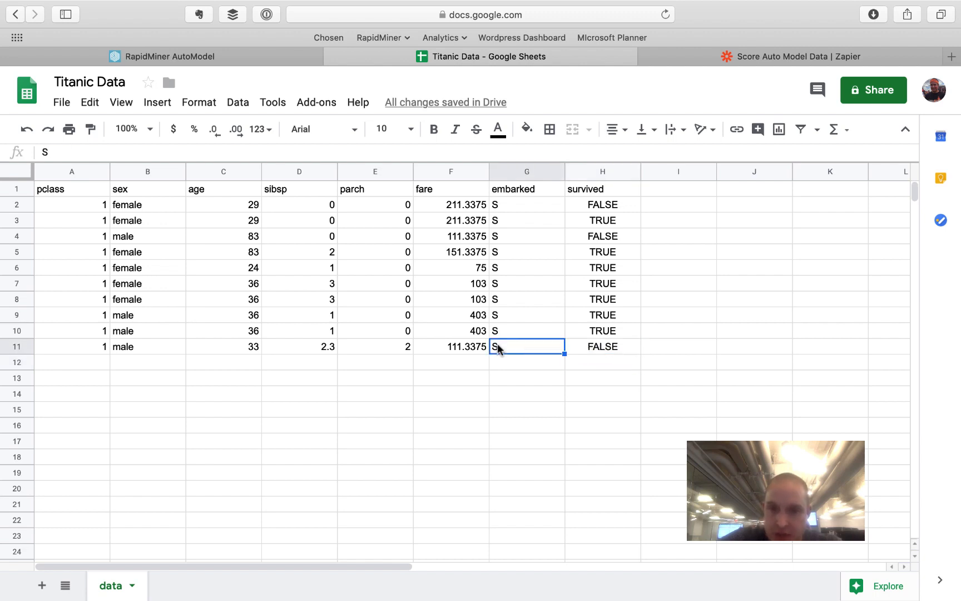
{"action": "left_click", "coordinate": [593, 349]}
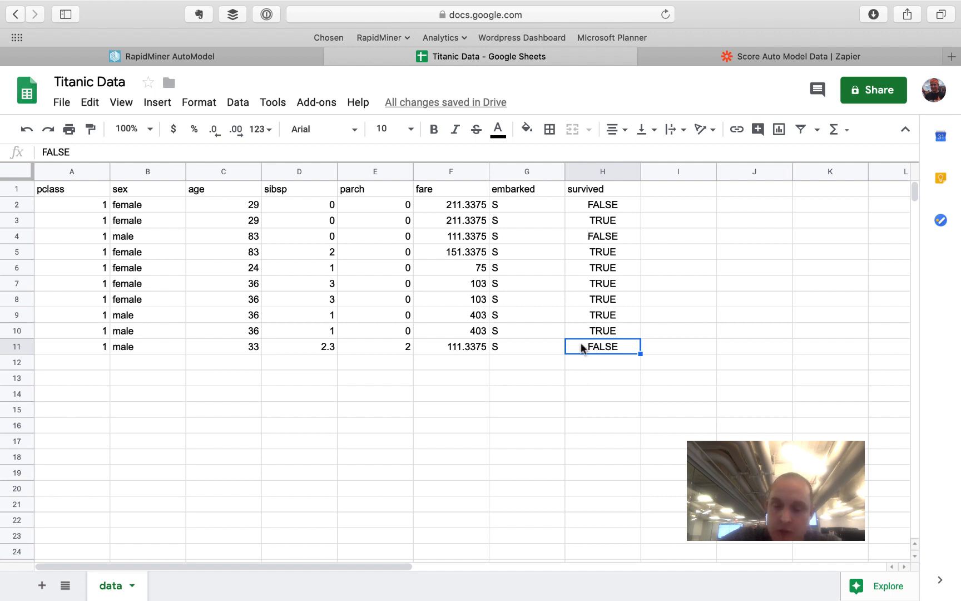
{"action": "left_click_drag", "start_coordinate": [509, 352], "coordinate": [93, 349]}
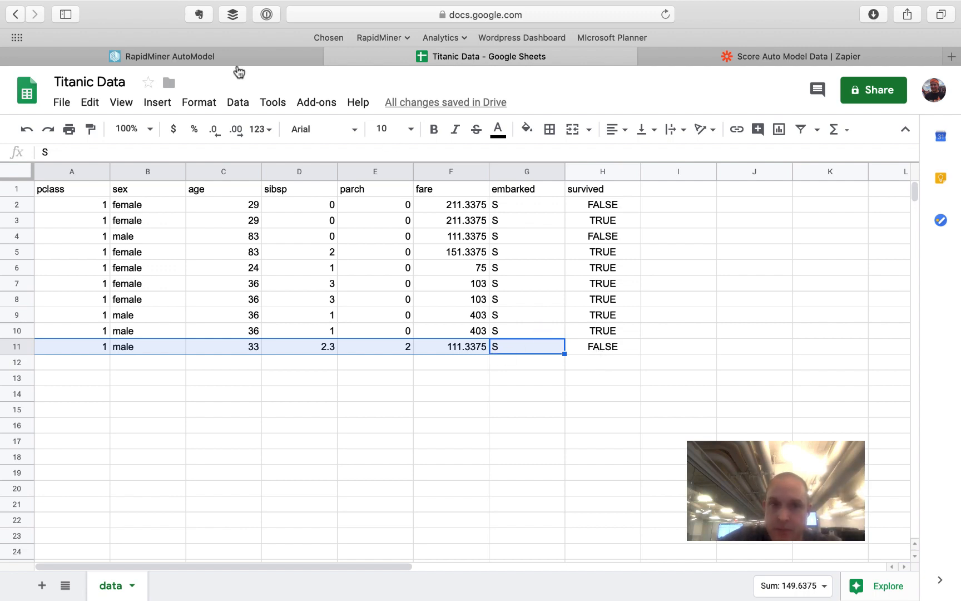
{"action": "left_click", "coordinate": [223, 57]}
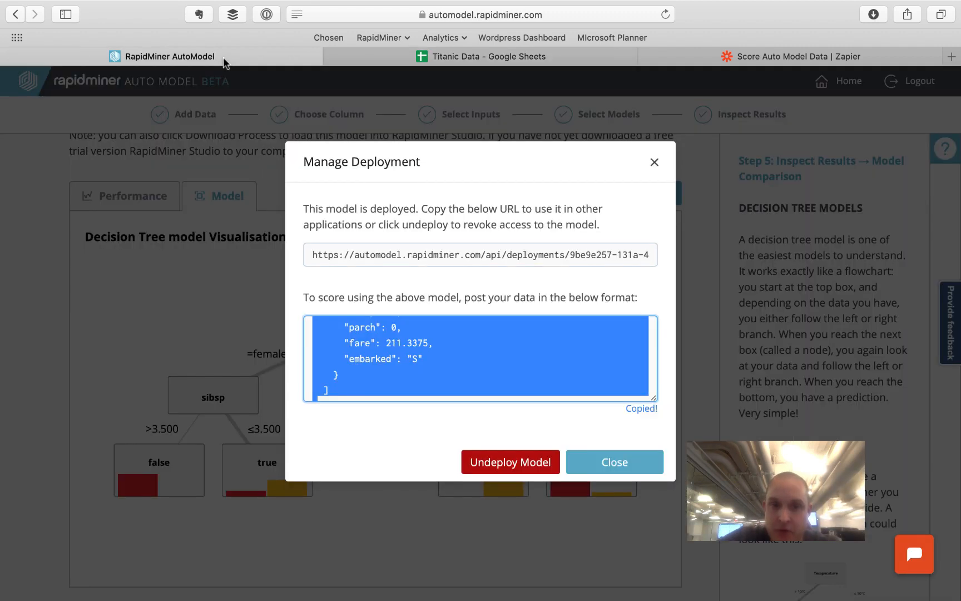
{"action": "left_click", "coordinate": [787, 58]}
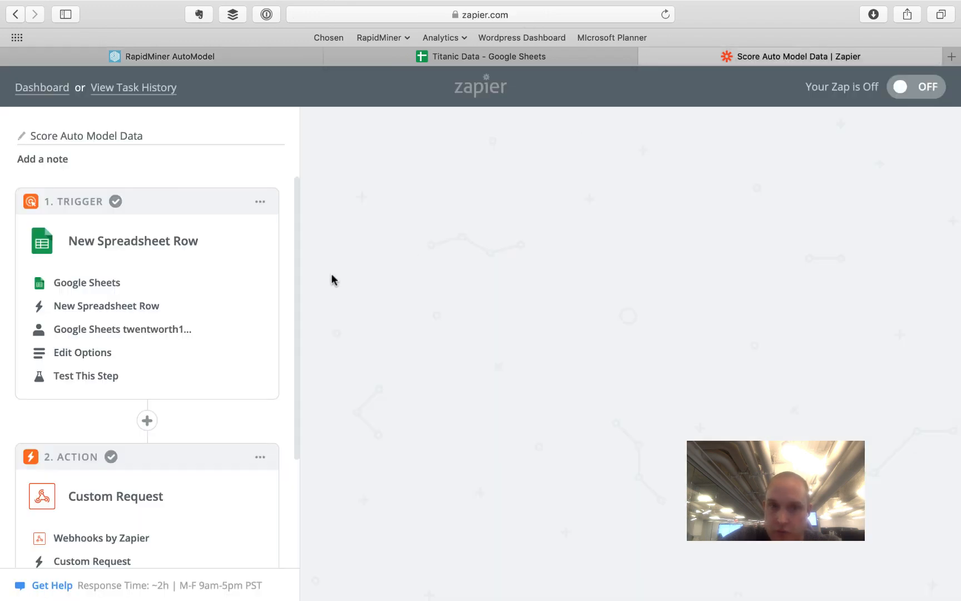
- Add a Google Sheets Update Spreadsheet Row action step using the connected Google Sheets account
{"action": "scroll", "coordinate": [145, 349], "scroll_direction": "down", "scroll_amount": 5}
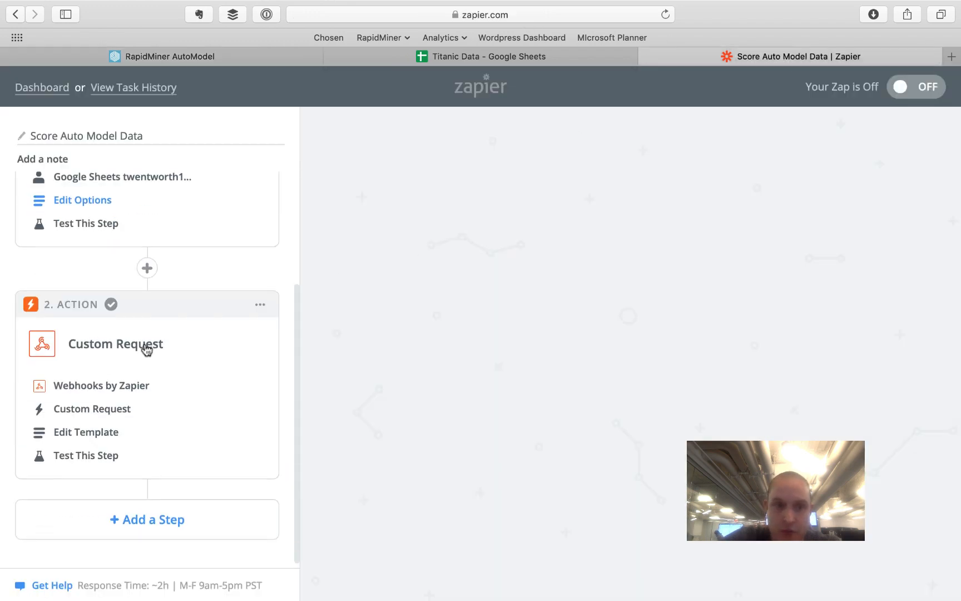
{"action": "left_click", "coordinate": [132, 535]}
{"action": "scroll", "coordinate": [143, 523], "scroll_direction": "down", "scroll_amount": 8}
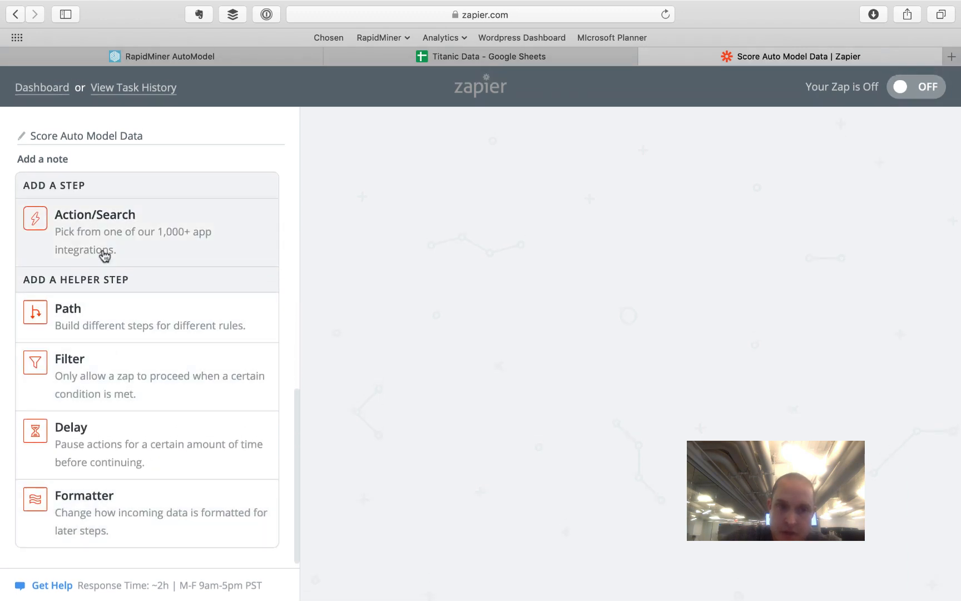
{"action": "scroll", "coordinate": [114, 317], "scroll_direction": "up", "scroll_amount": 2}
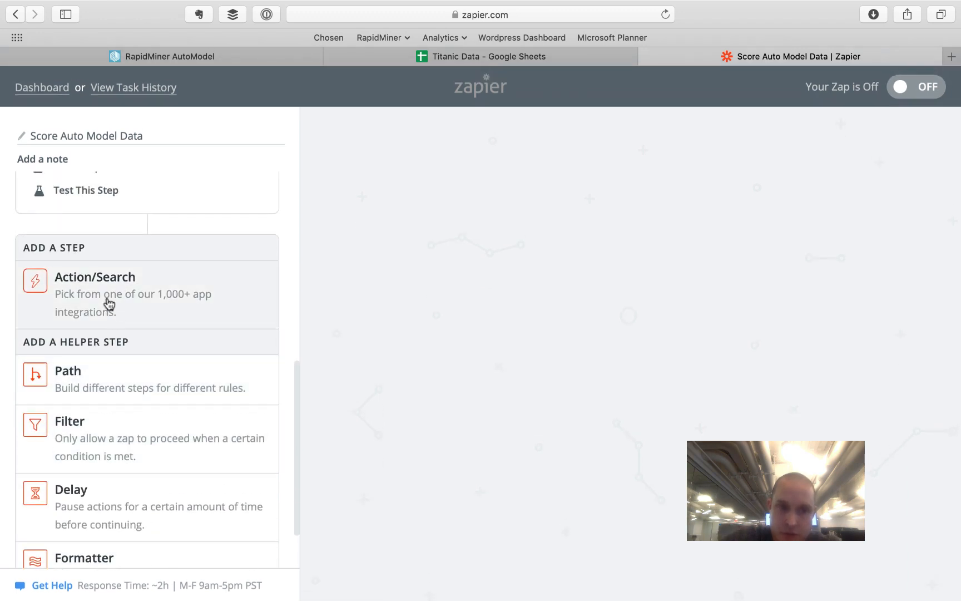
{"action": "left_click", "coordinate": [107, 303]}
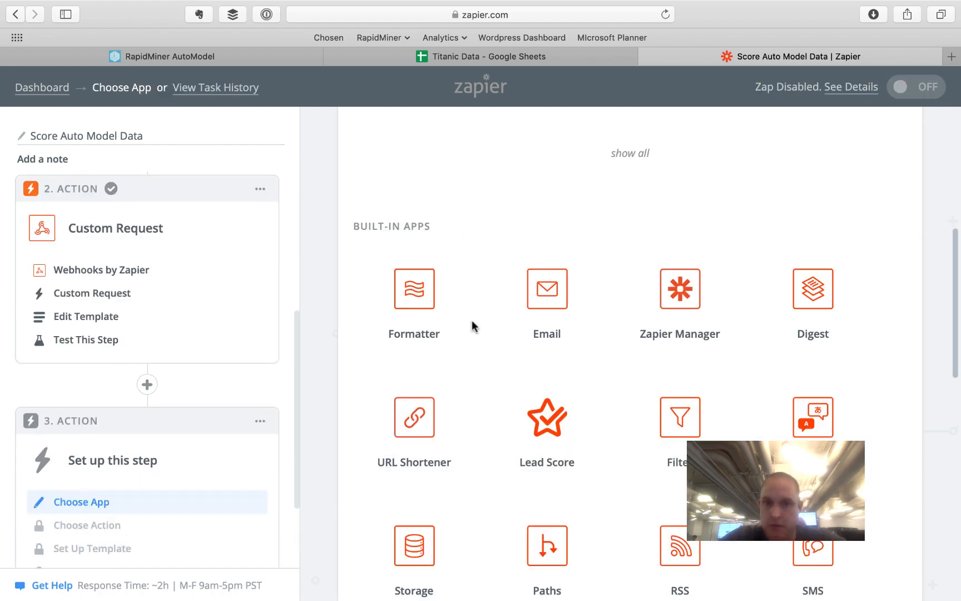
{"action": "scroll", "coordinate": [489, 354], "scroll_direction": "up", "scroll_amount": 7}
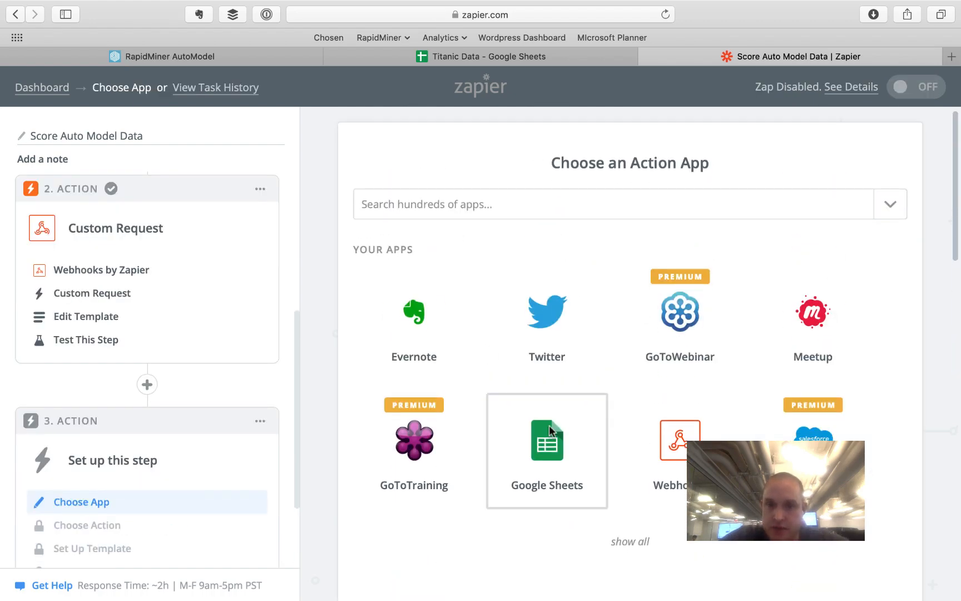
{"action": "left_click", "coordinate": [549, 425]}
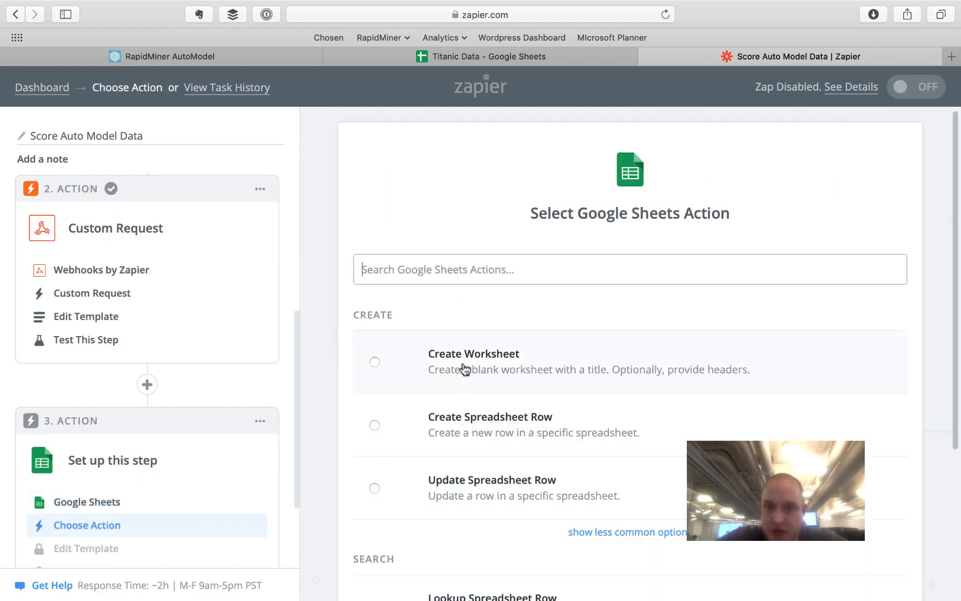
{"action": "left_click", "coordinate": [468, 482]}
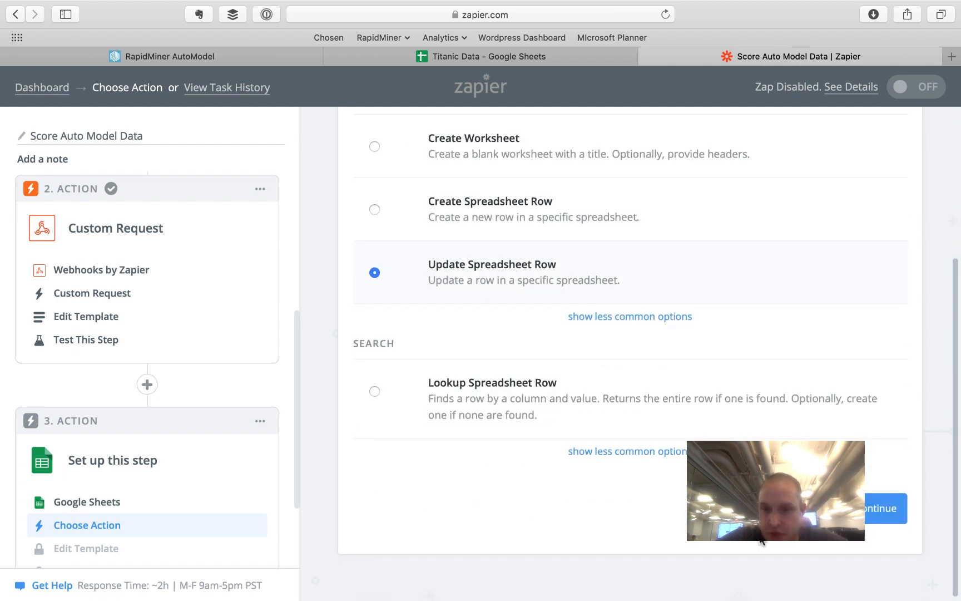
{"action": "left_click", "coordinate": [834, 508]}
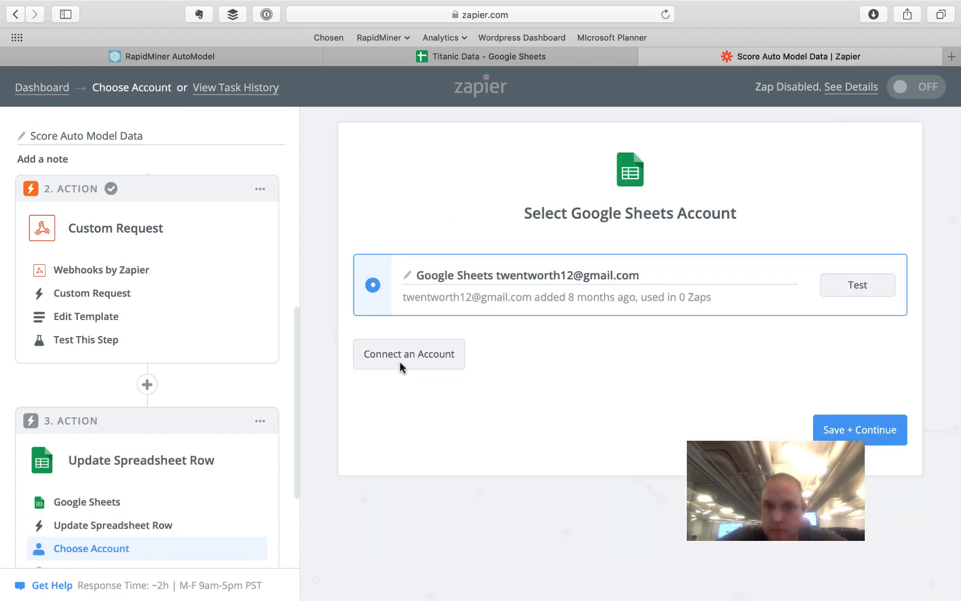
{"action": "left_click", "coordinate": [857, 430]}
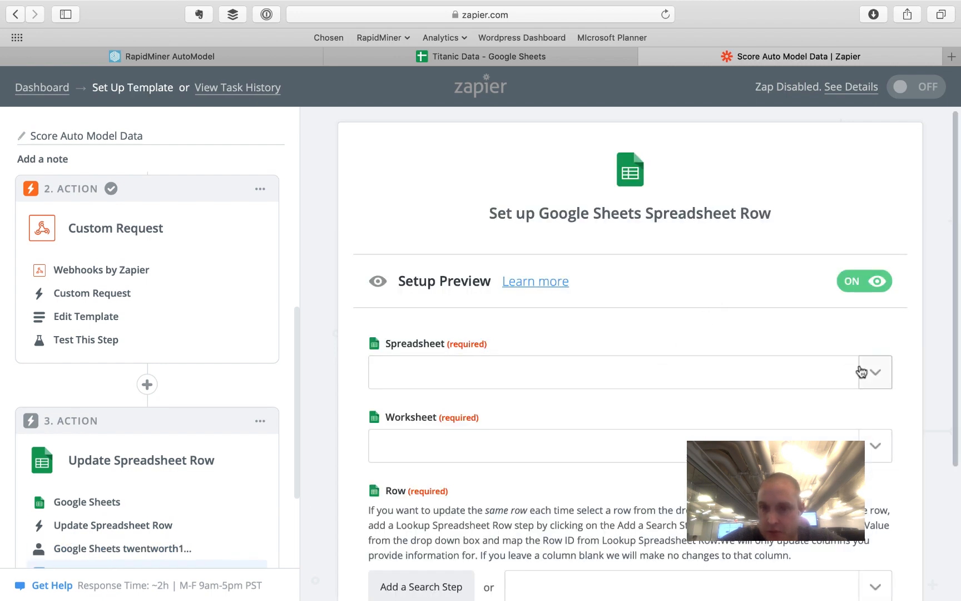
- Target the Titanic Data spreadsheet and its data worksheet in the update step
{"action": "left_click", "coordinate": [868, 371]}
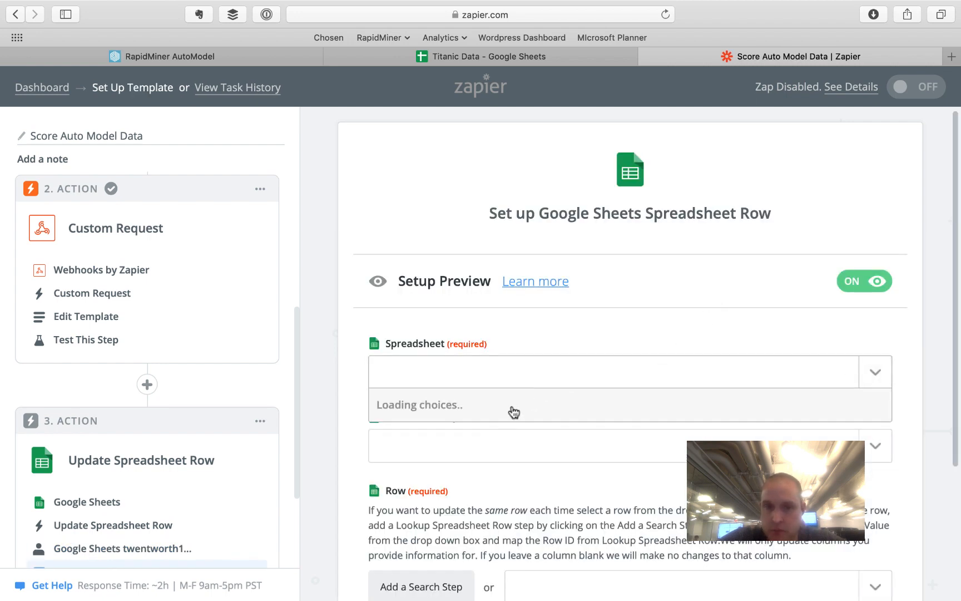
{"action": "left_click", "coordinate": [480, 434]}
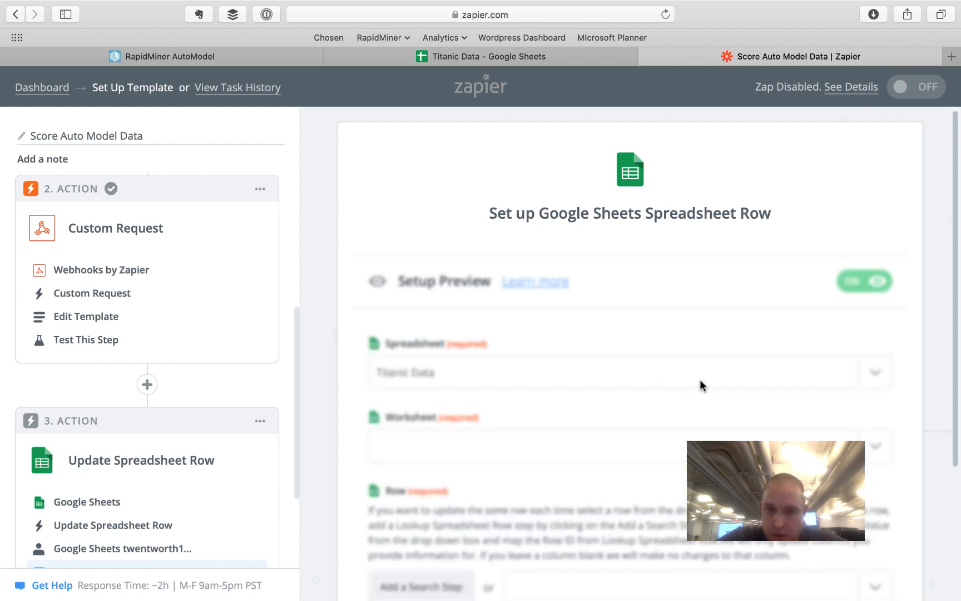
{"action": "left_click", "coordinate": [866, 449]}
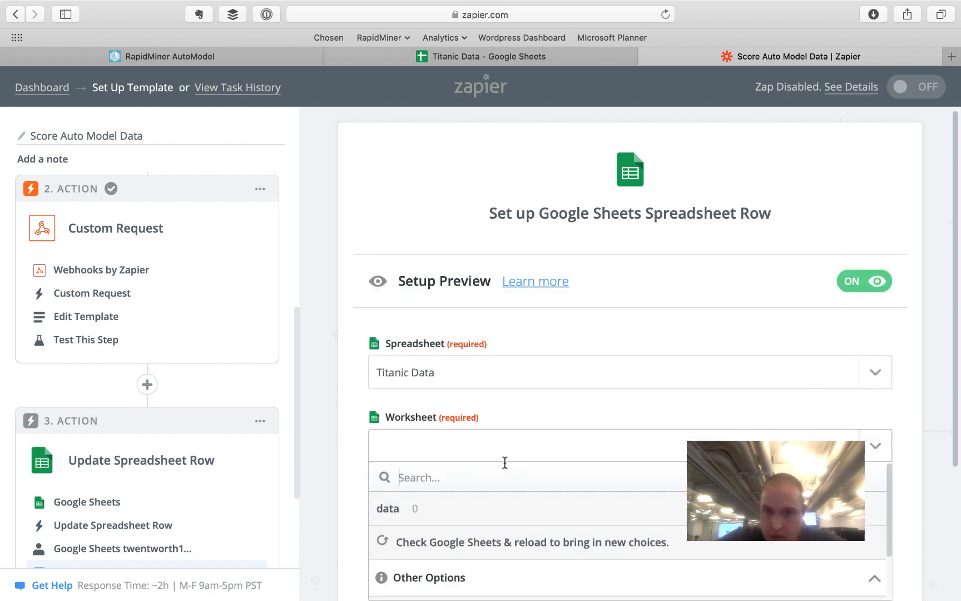
{"action": "left_click", "coordinate": [475, 510]}
- Check the Row list, then choose to add a search step to find the row
{"action": "scroll", "coordinate": [601, 411], "scroll_direction": "down", "scroll_amount": 3}
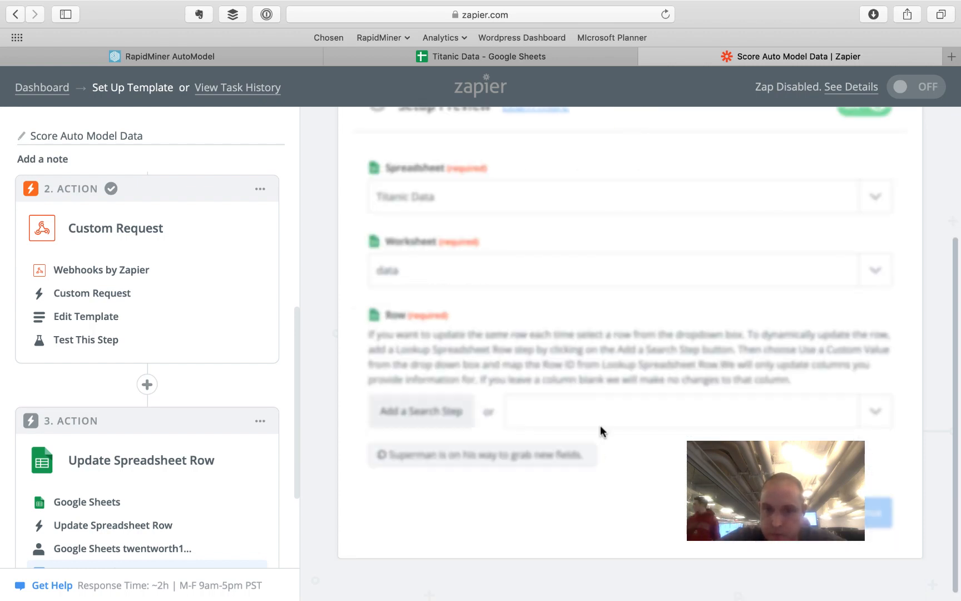
{"action": "scroll", "coordinate": [584, 509], "scroll_direction": "down", "scroll_amount": 2}
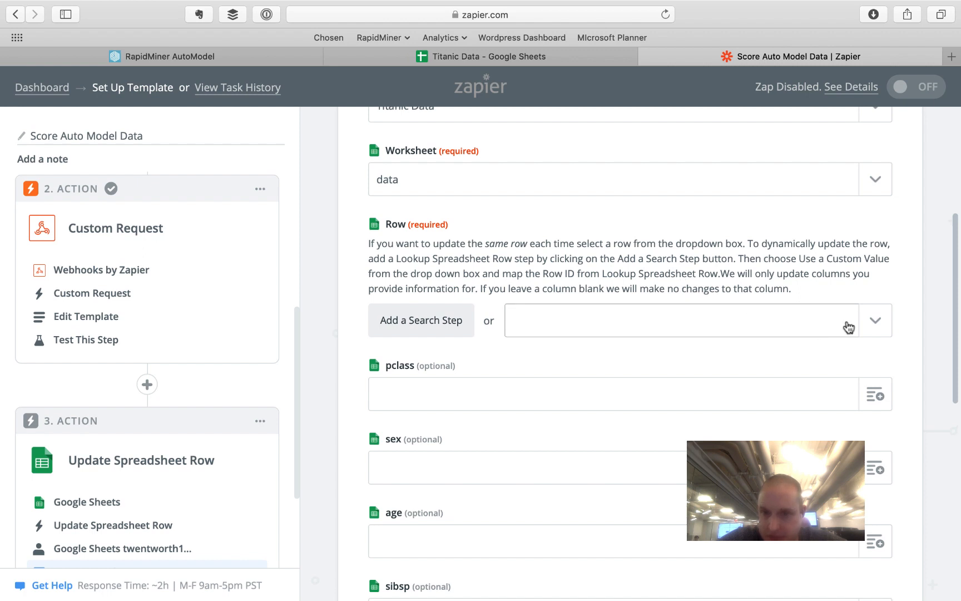
{"action": "left_click", "coordinate": [874, 322]}
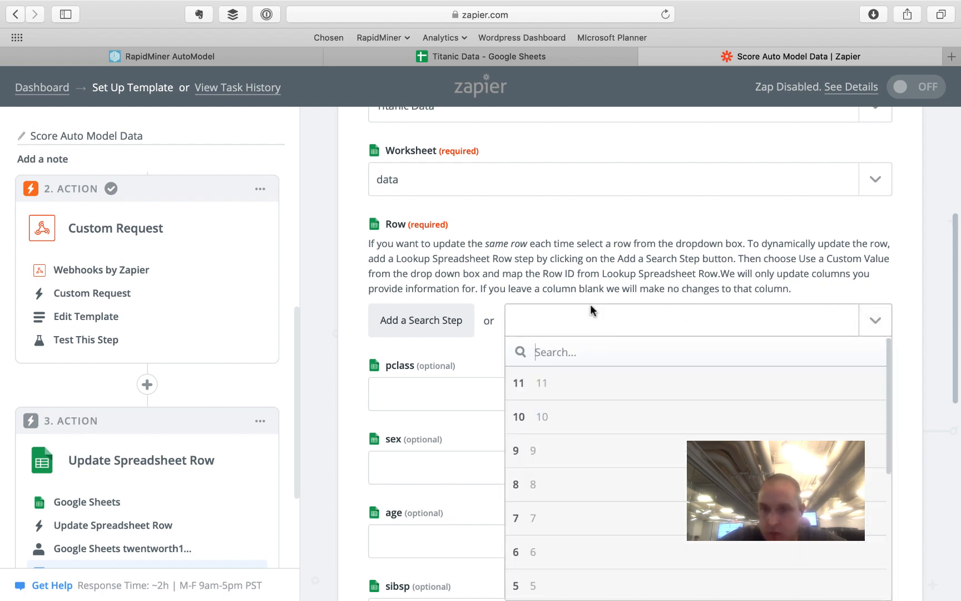
{"action": "scroll", "coordinate": [590, 423], "scroll_direction": "down", "scroll_amount": 5}
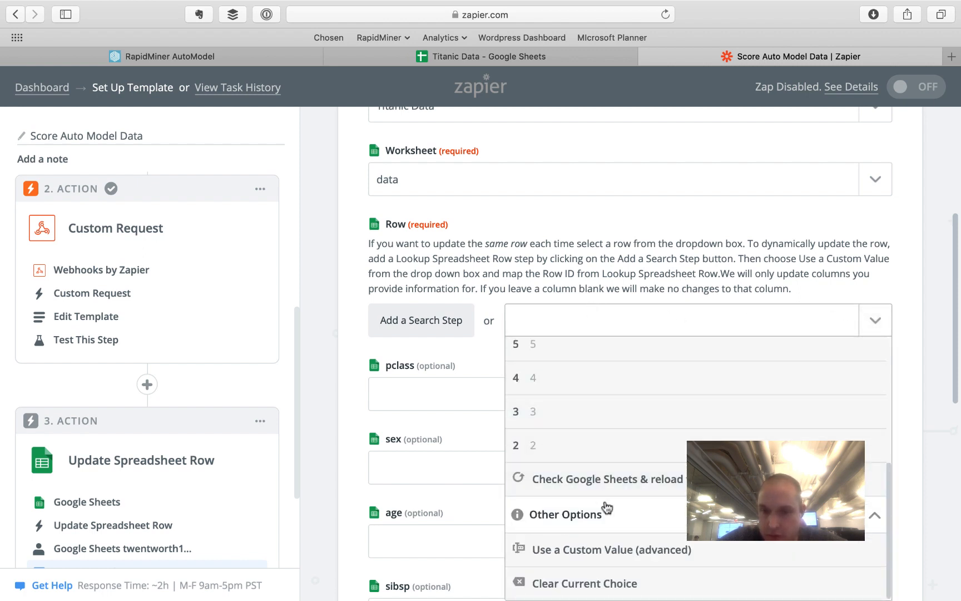
{"action": "left_click", "coordinate": [532, 269]}
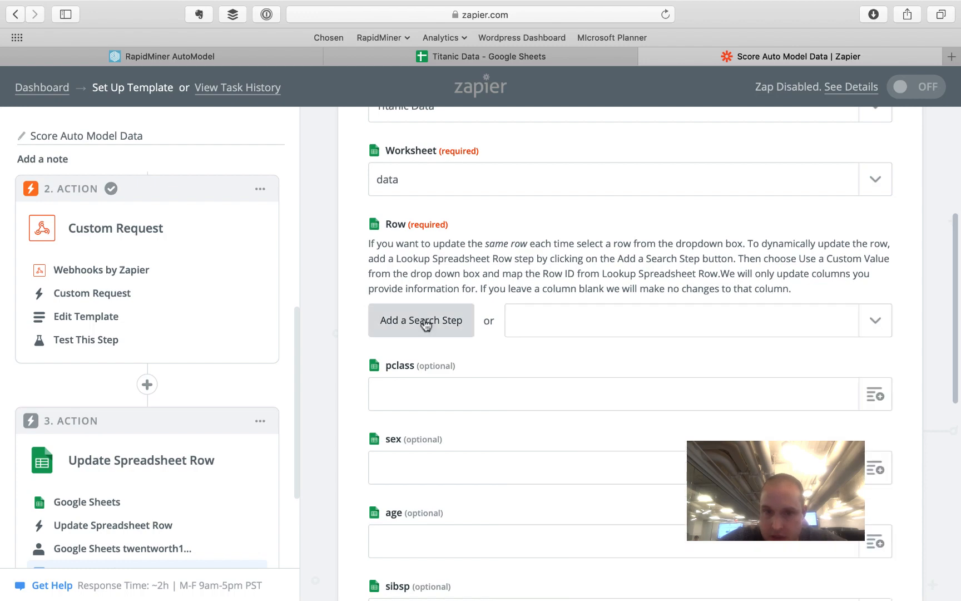
{"action": "left_click", "coordinate": [427, 326]}
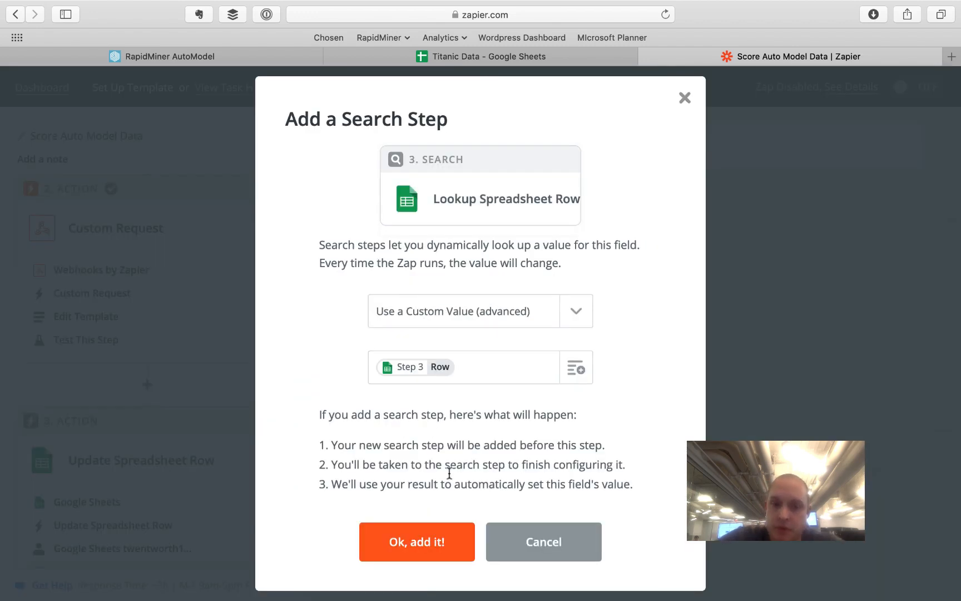
- Add a Lookup Spreadsheet Row search on Titanic Data's data worksheet, looking up by the fare column
{"action": "left_click", "coordinate": [425, 542]}
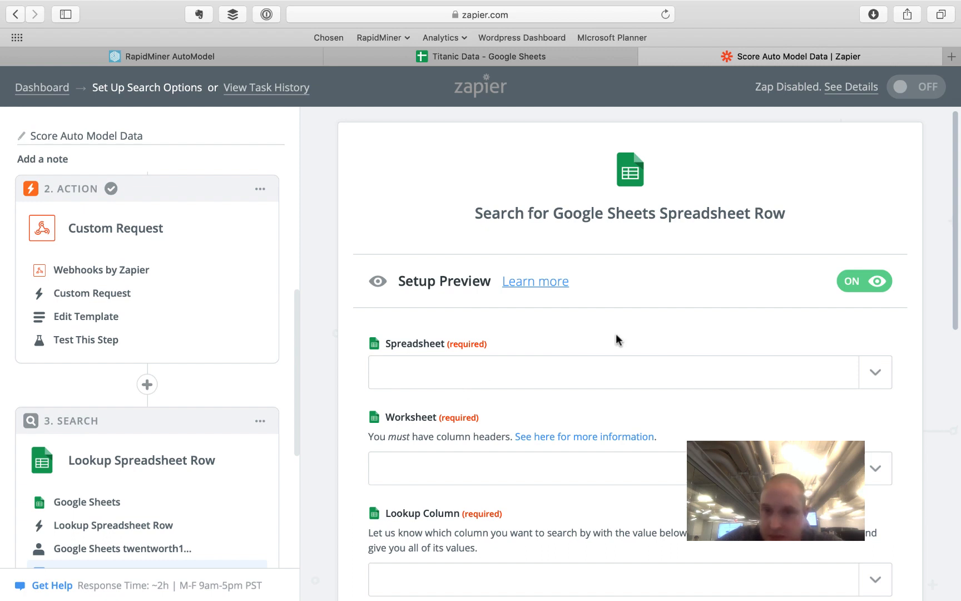
{"action": "left_click", "coordinate": [695, 371]}
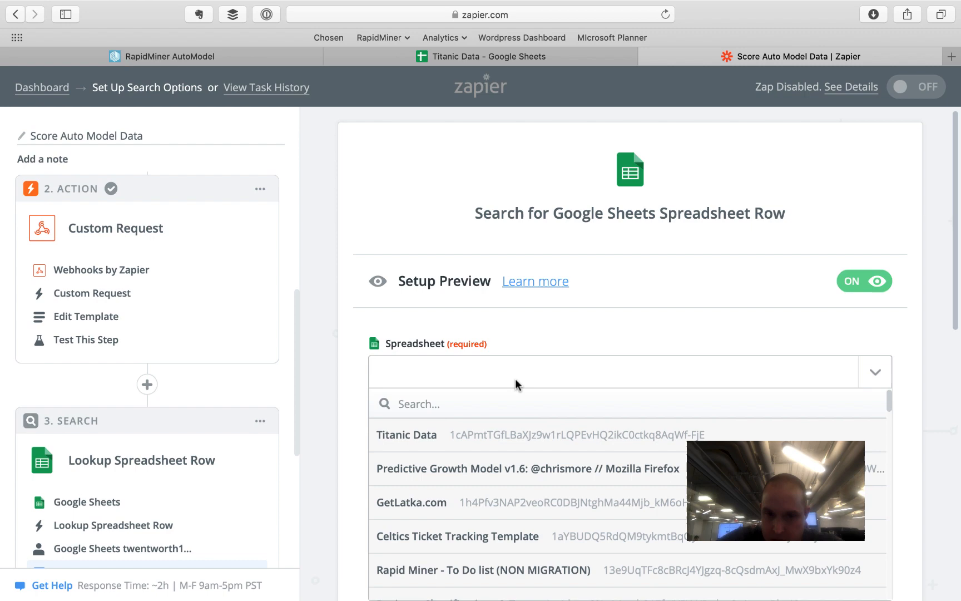
{"action": "left_click", "coordinate": [456, 435]}
{"action": "left_click", "coordinate": [872, 472]}
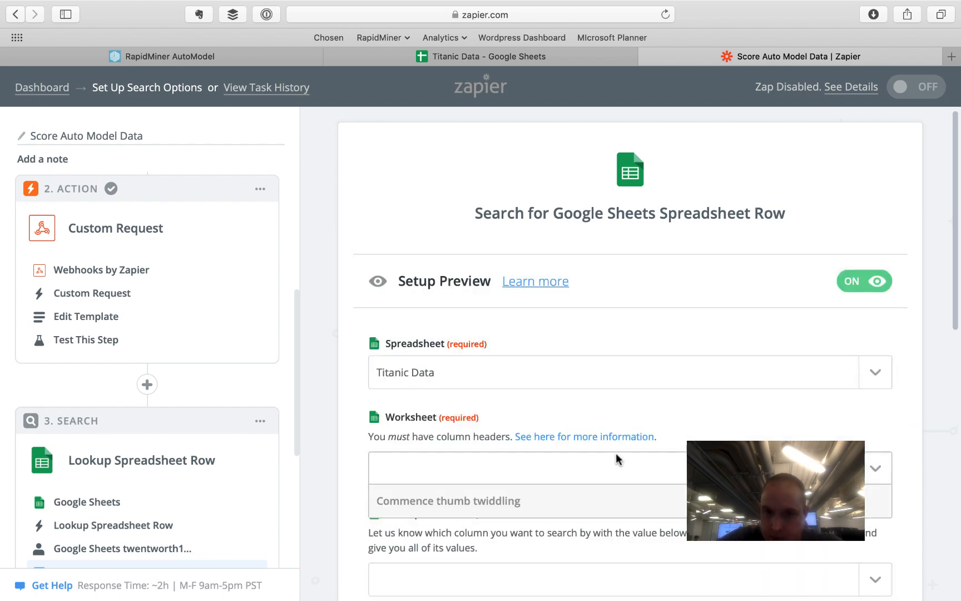
{"action": "left_click", "coordinate": [433, 412]}
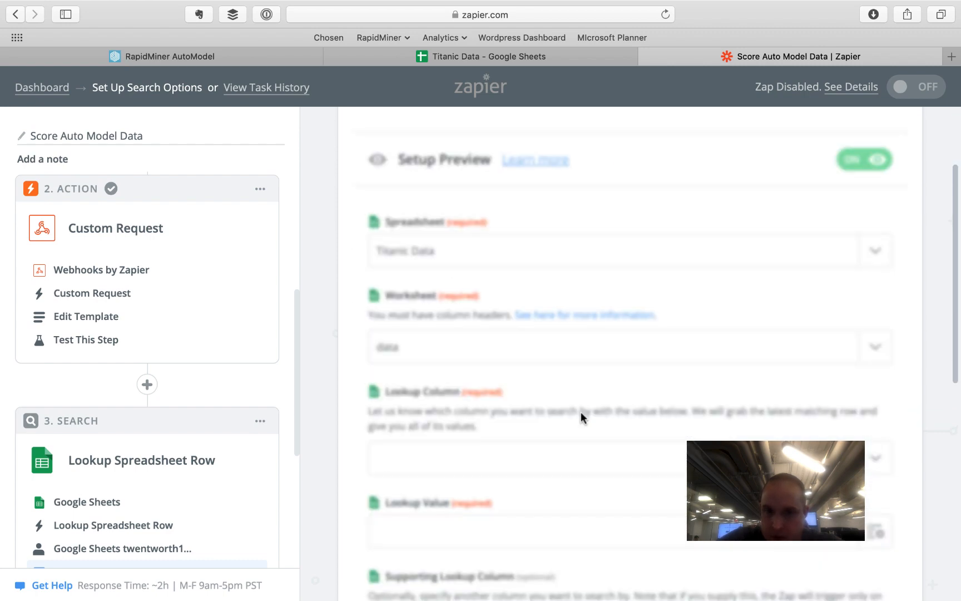
{"action": "scroll", "coordinate": [580, 411], "scroll_direction": "down", "scroll_amount": 4}
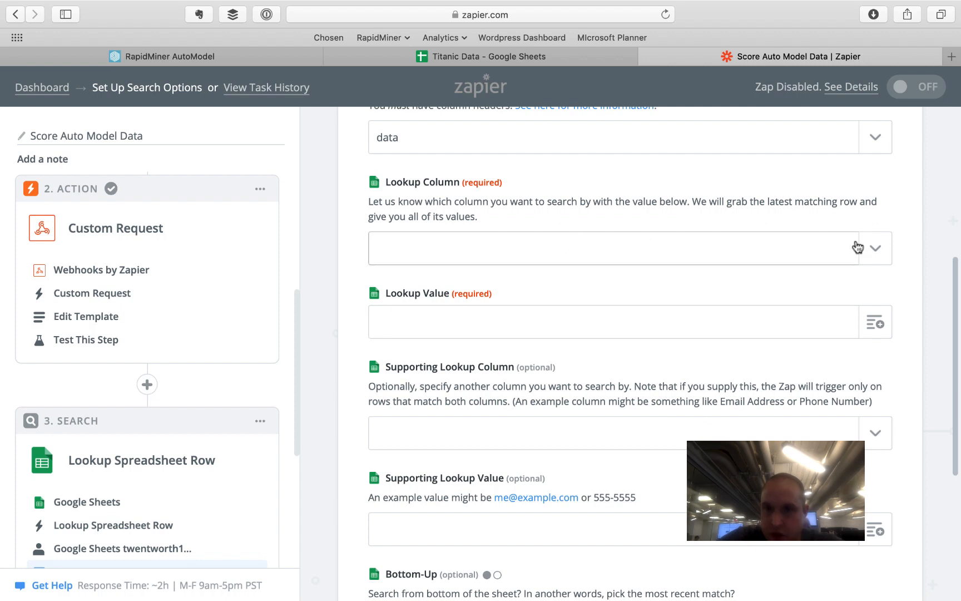
{"action": "left_click", "coordinate": [875, 253]}
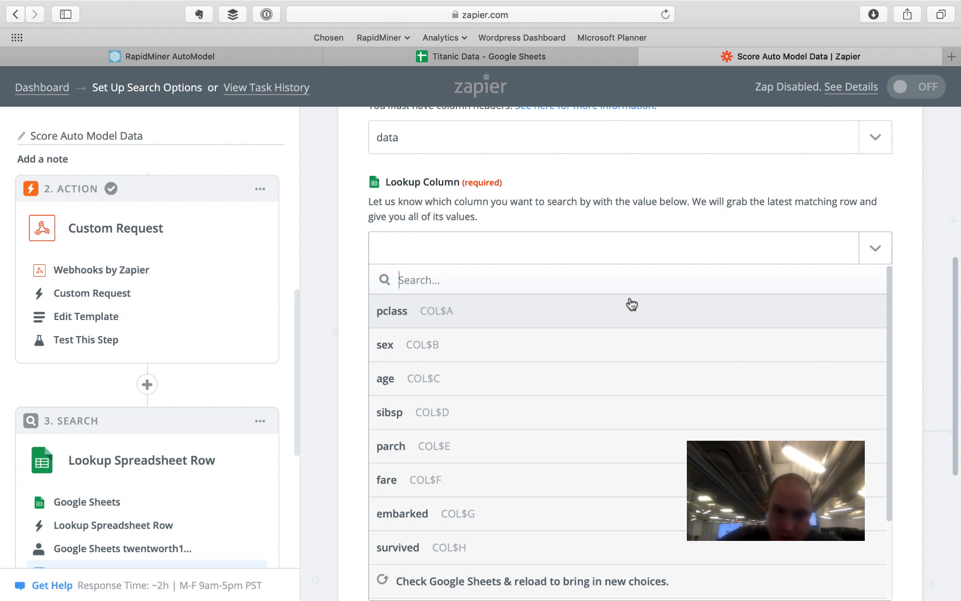
{"action": "left_click", "coordinate": [612, 479]}
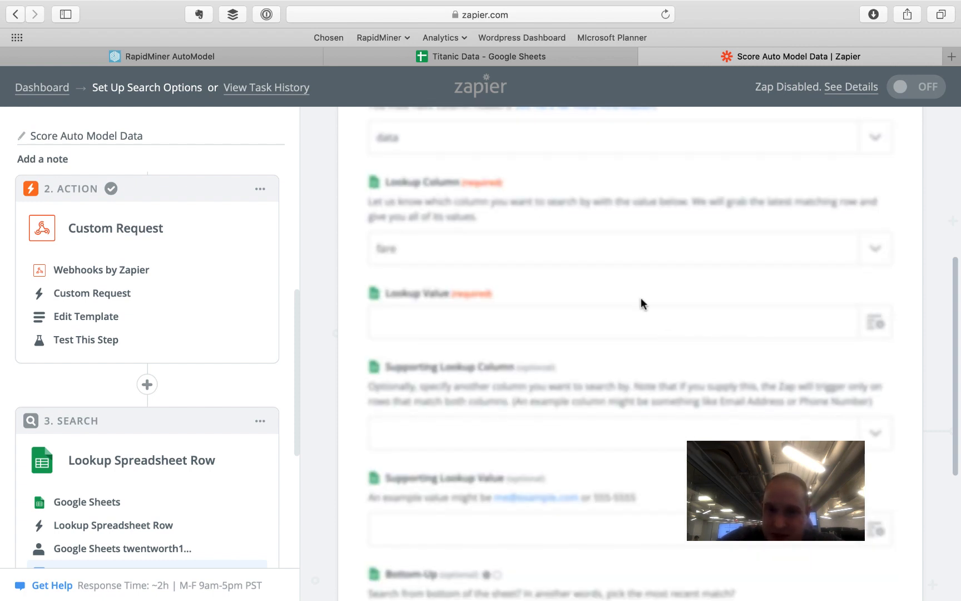
- Use the new row's fare 111.3375 as lookup value and set Bottom-Up to yes
{"action": "left_click", "coordinate": [875, 323]}
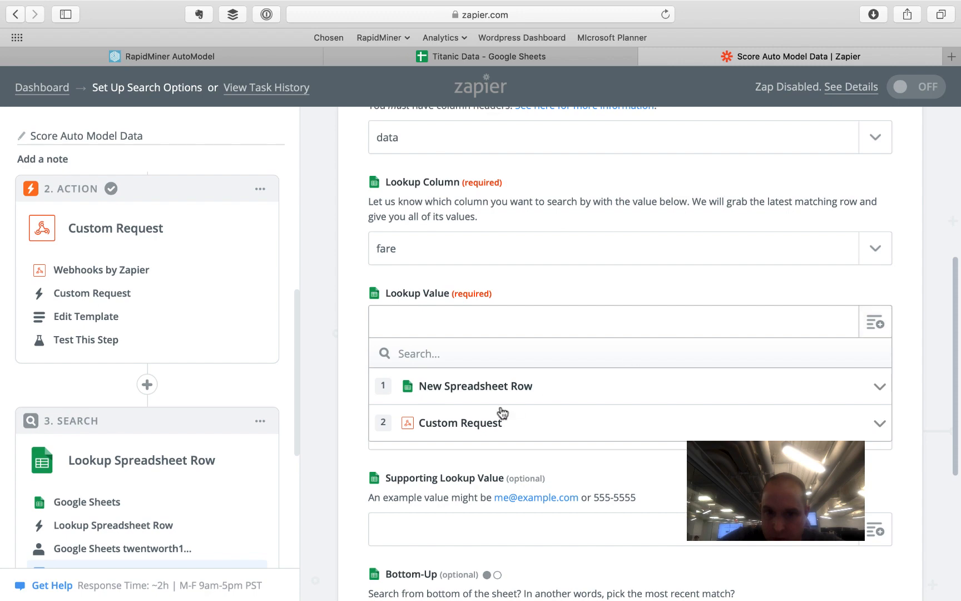
{"action": "left_click", "coordinate": [879, 386]}
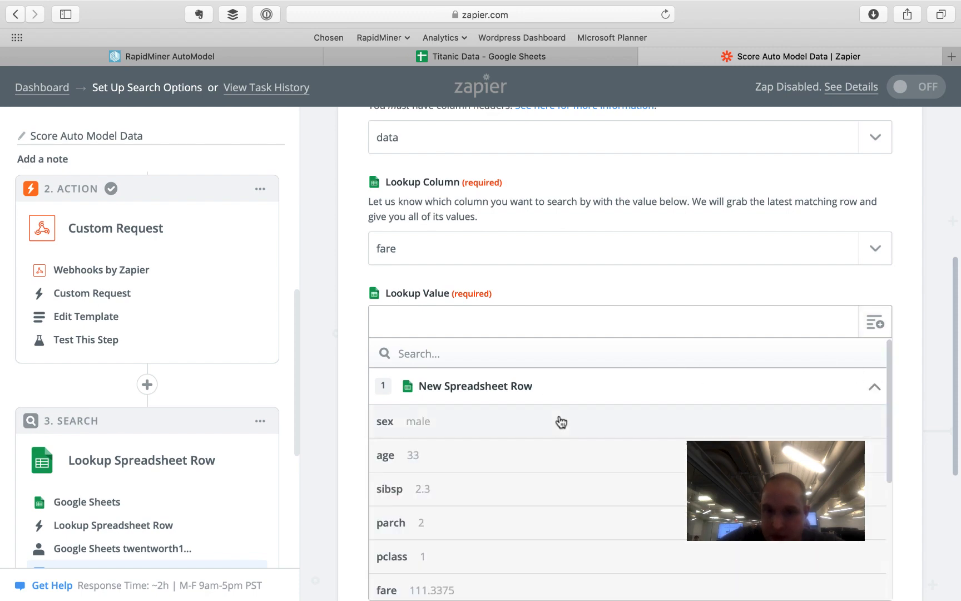
{"action": "scroll", "coordinate": [559, 421], "scroll_direction": "down", "scroll_amount": 3}
{"action": "left_click", "coordinate": [500, 486]}
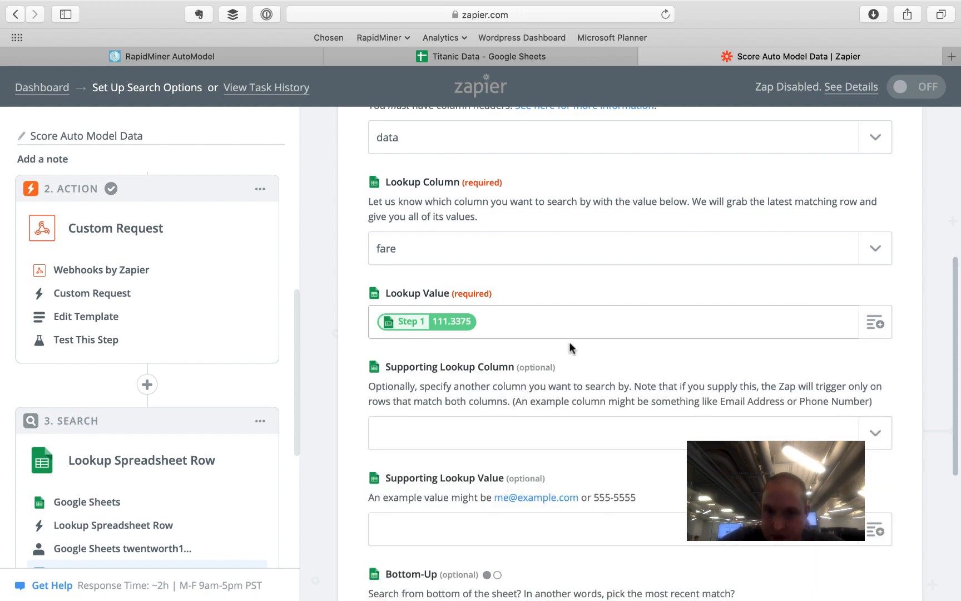
{"action": "scroll", "coordinate": [570, 356], "scroll_direction": "down", "scroll_amount": 5}
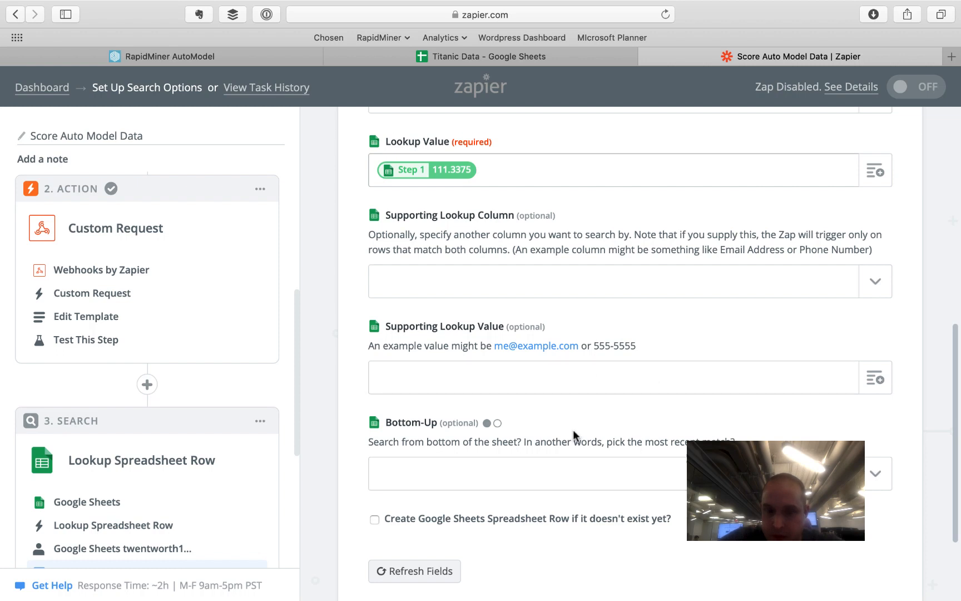
{"action": "left_click", "coordinate": [499, 422]}
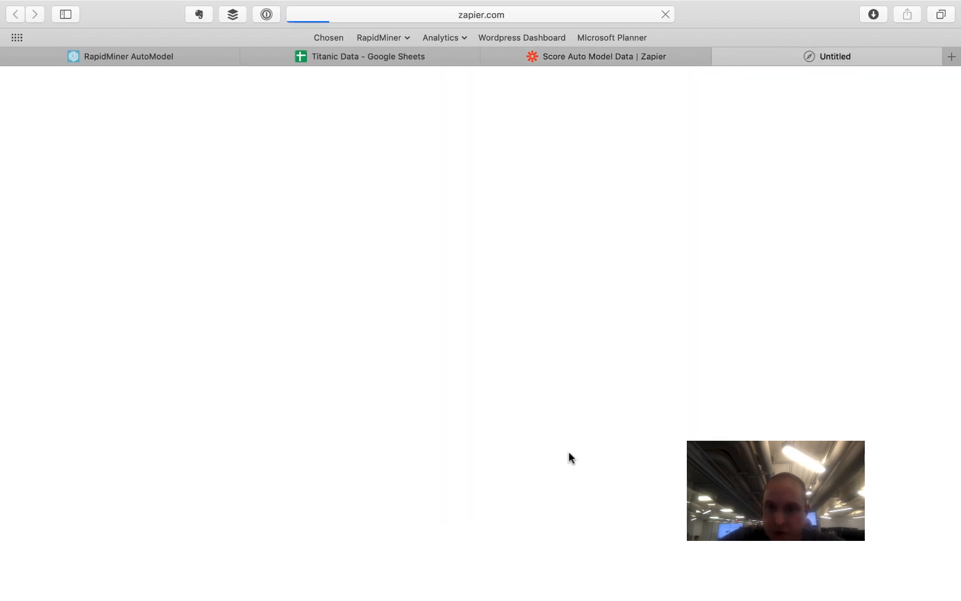
{"action": "left_click", "coordinate": [571, 55]}
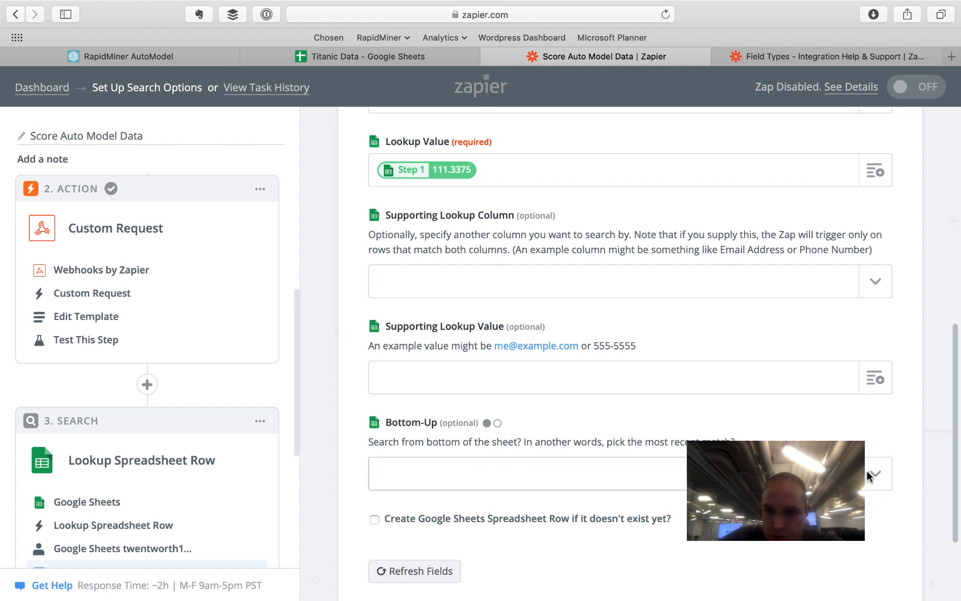
{"action": "left_click", "coordinate": [723, 473]}
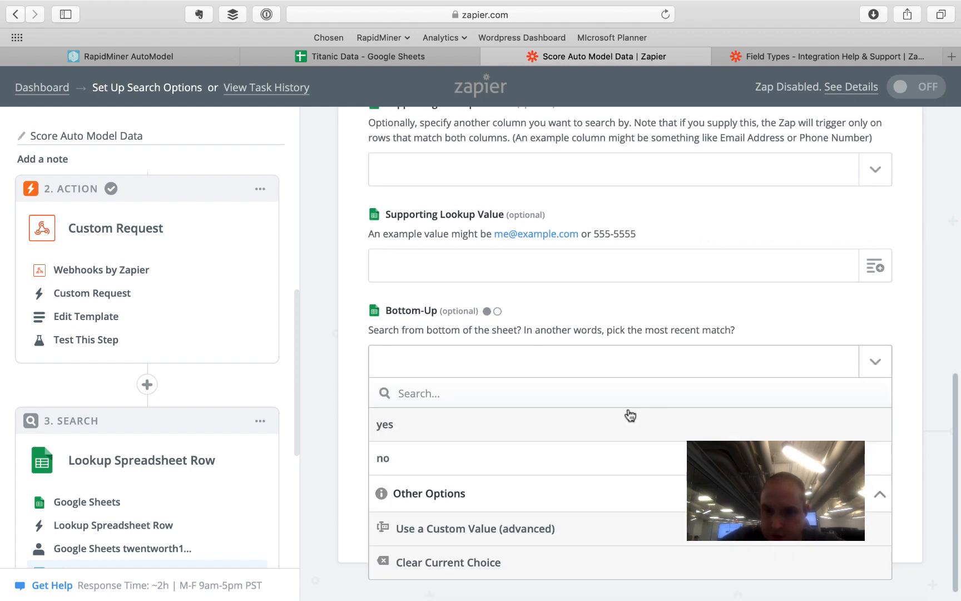
{"action": "left_click", "coordinate": [620, 453]}
{"action": "left_click", "coordinate": [805, 361]}
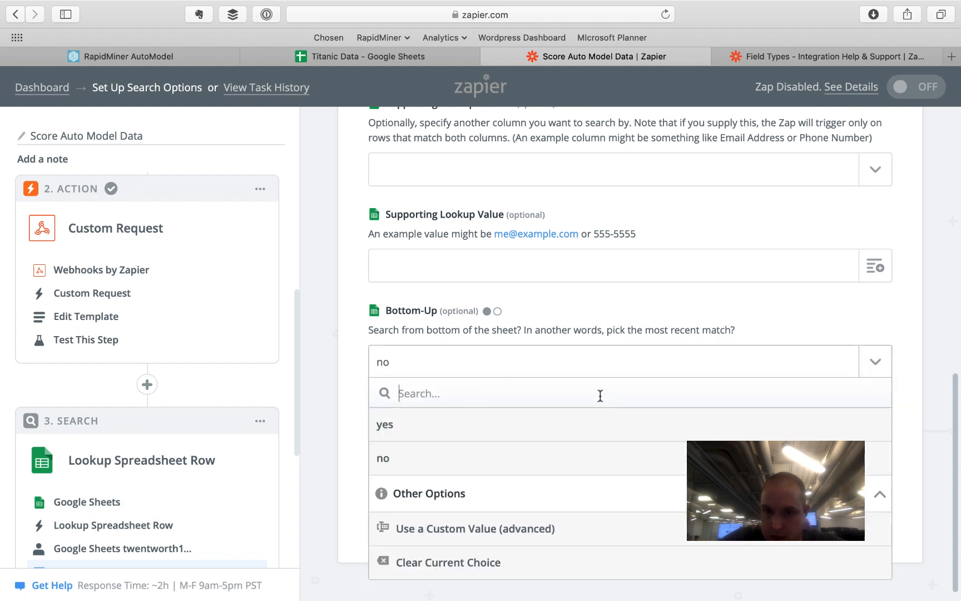
{"action": "left_click", "coordinate": [516, 427]}
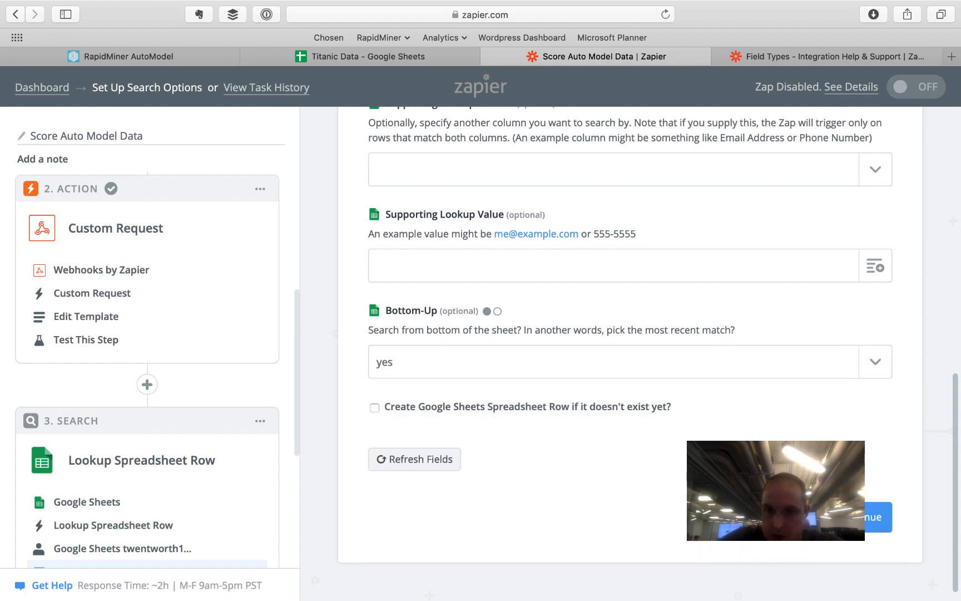
{"action": "scroll", "coordinate": [856, 550], "scroll_direction": "up", "scroll_amount": 2}
{"action": "scroll", "coordinate": [857, 551], "scroll_direction": "down", "scroll_amount": 3}
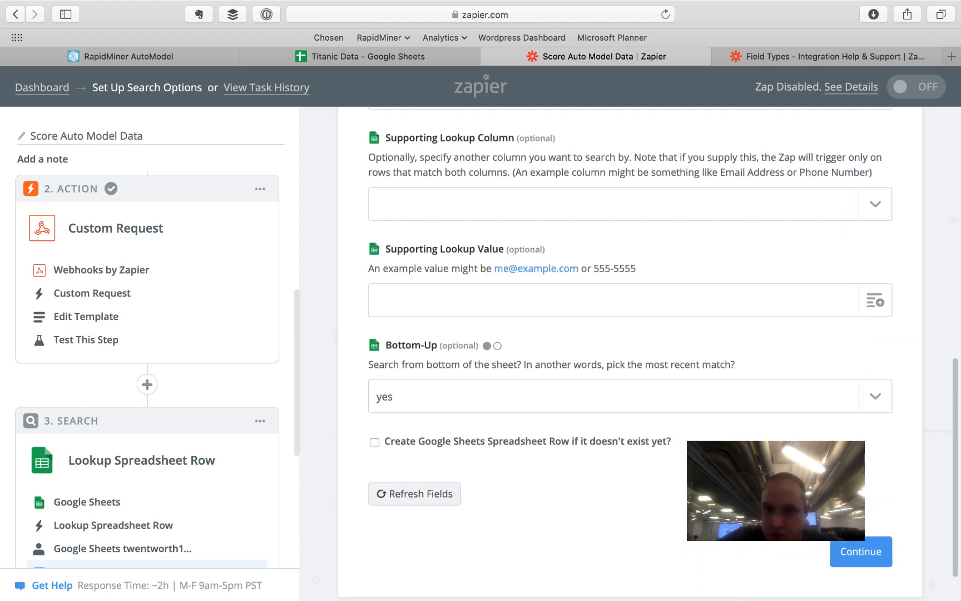
- Test the search, confirm it finds row 11 in the sheet, and continue
{"action": "left_click", "coordinate": [862, 562]}
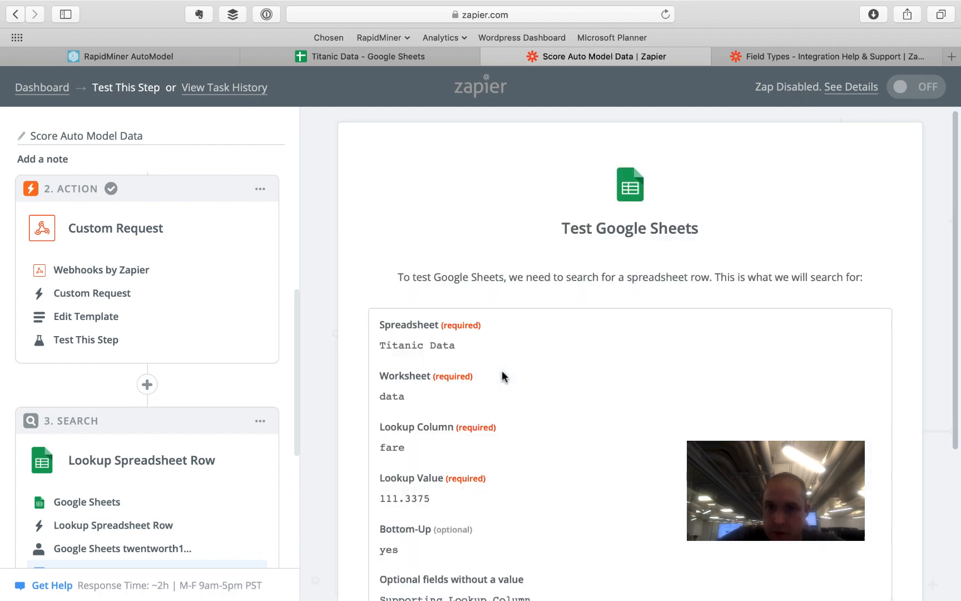
{"action": "scroll", "coordinate": [501, 372], "scroll_direction": "down", "scroll_amount": 4}
{"action": "left_click", "coordinate": [878, 477]}
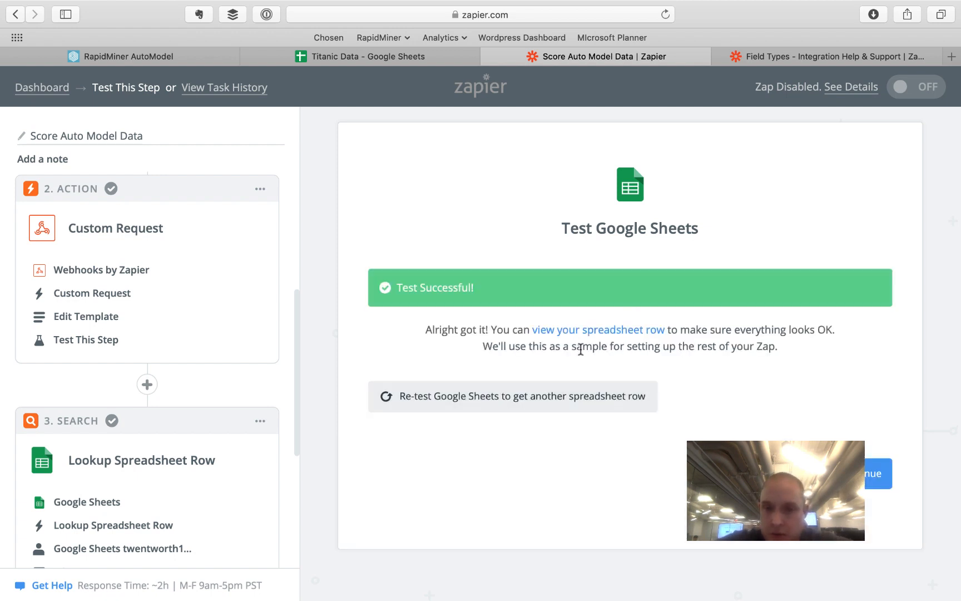
{"action": "left_click", "coordinate": [574, 332]}
{"action": "scroll", "coordinate": [575, 437], "scroll_direction": "down", "scroll_amount": 5}
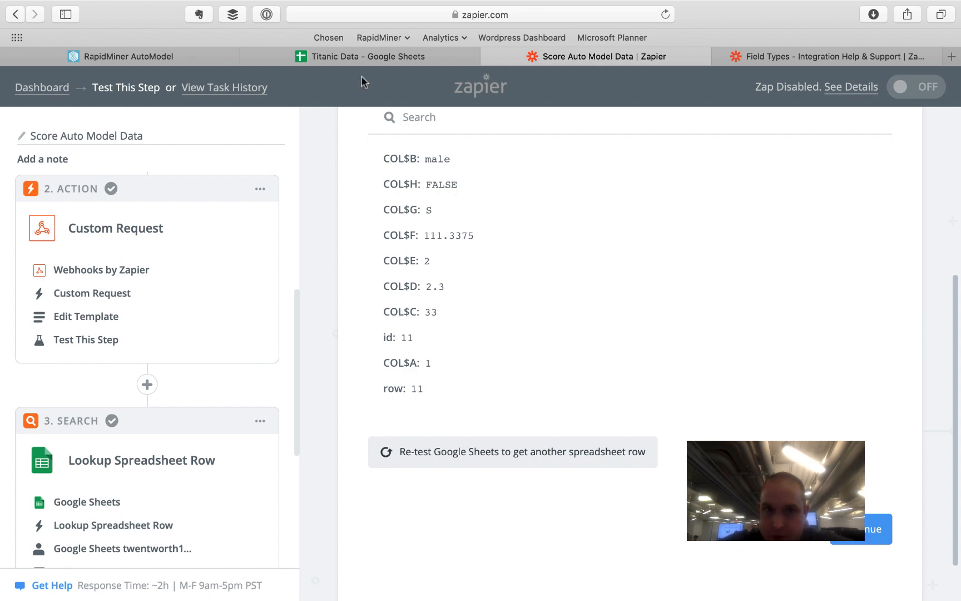
{"action": "left_click", "coordinate": [345, 60]}
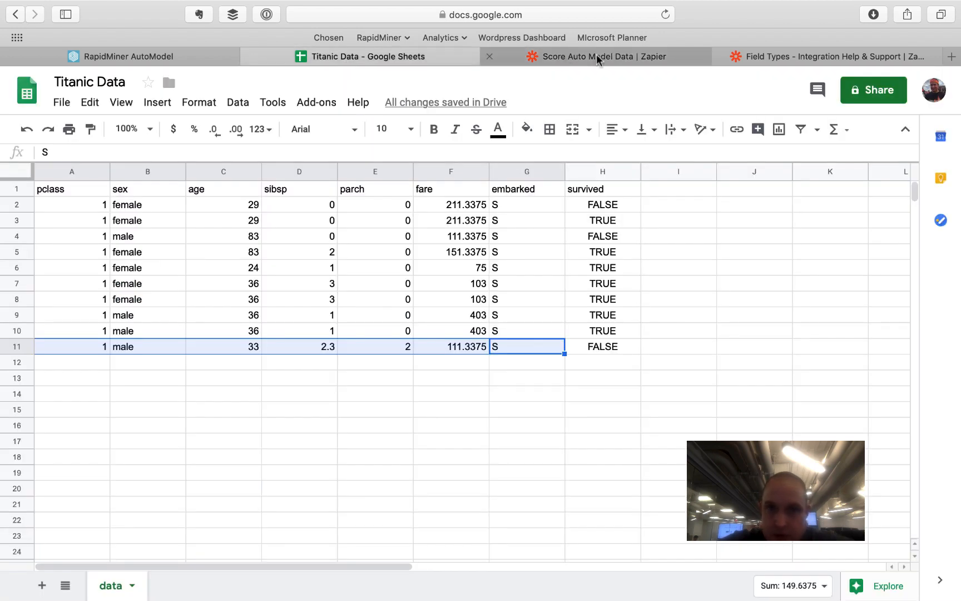
{"action": "left_click", "coordinate": [596, 58]}
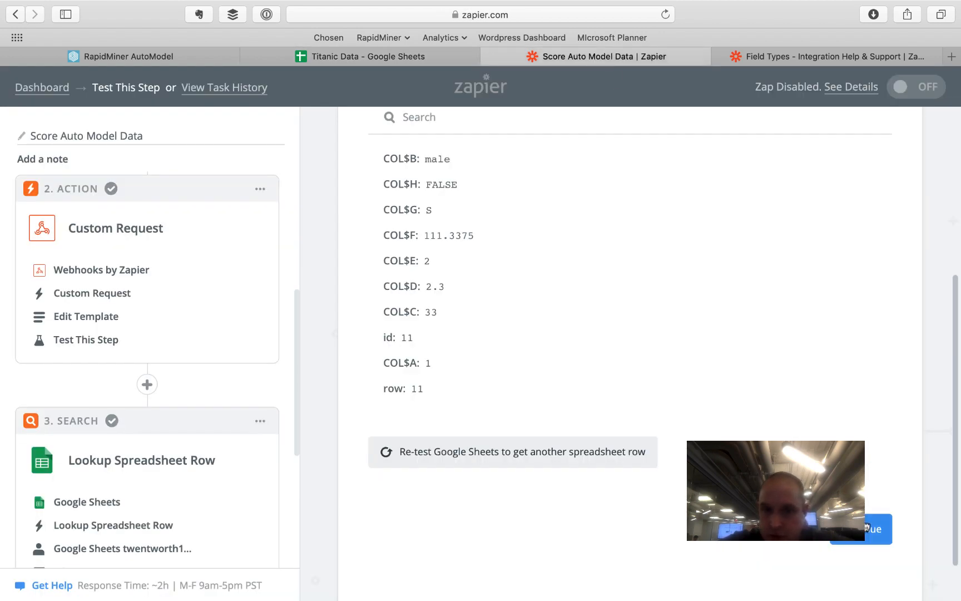
{"action": "left_click", "coordinate": [866, 528]}
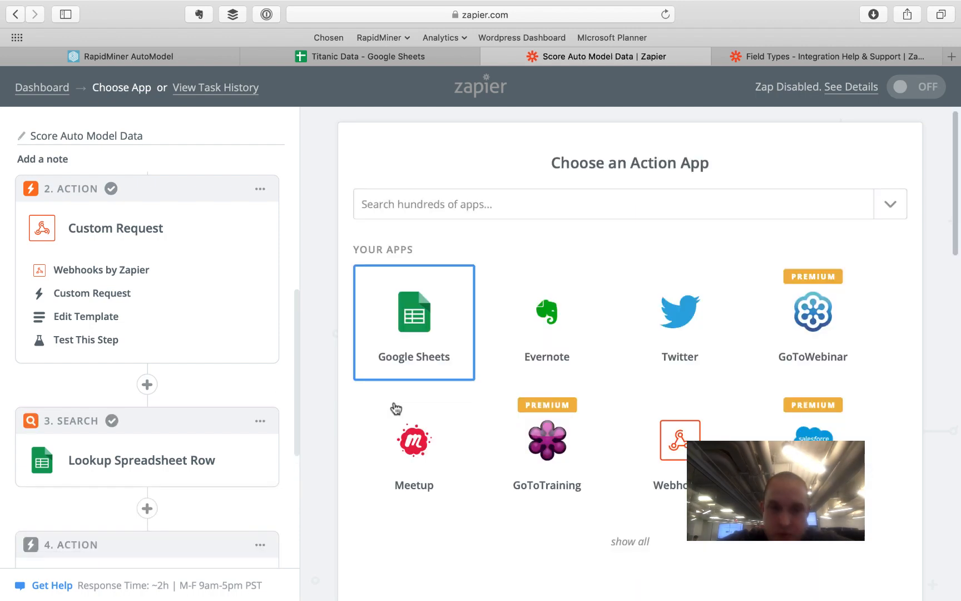
- Map the survived column to the Custom Request's Data Prediction(survived) field and continue
{"action": "scroll", "coordinate": [166, 419], "scroll_direction": "down", "scroll_amount": 5}
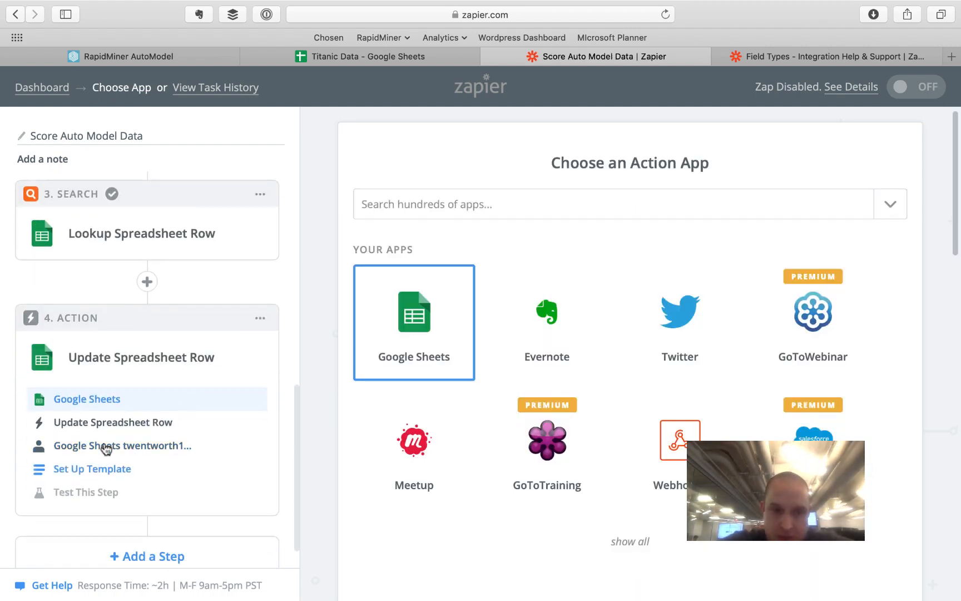
{"action": "left_click", "coordinate": [102, 463]}
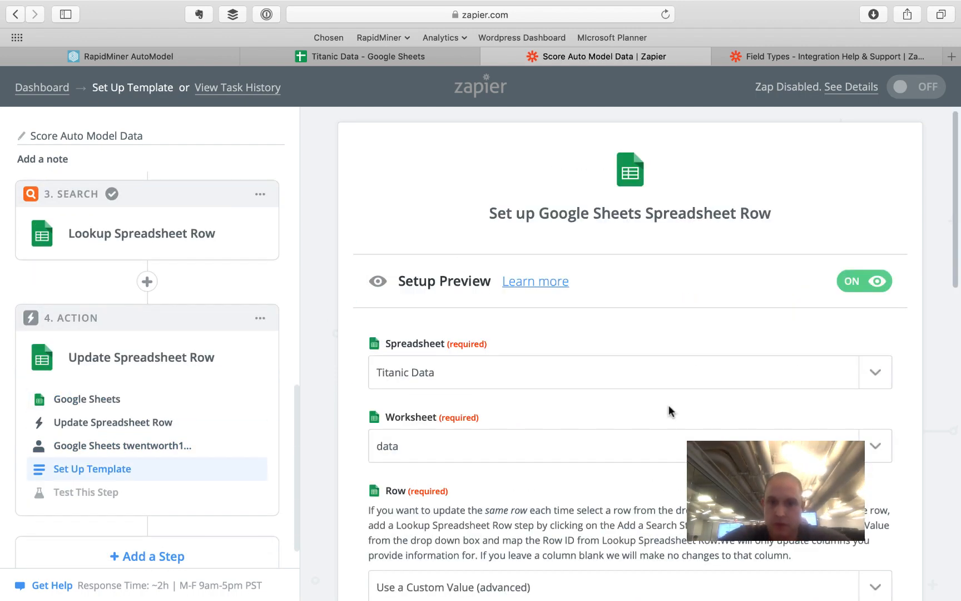
{"action": "scroll", "coordinate": [593, 423], "scroll_direction": "down", "scroll_amount": 5}
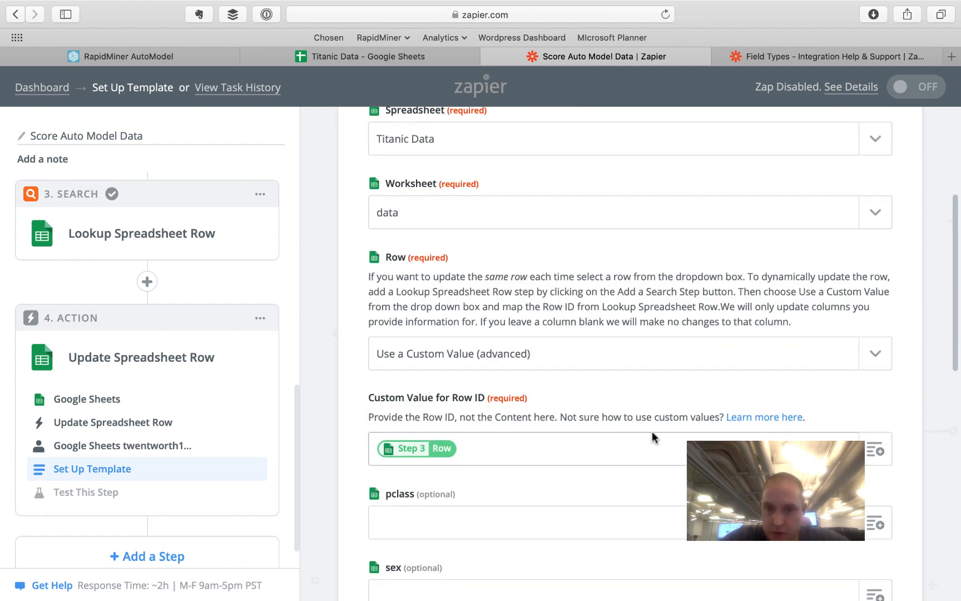
{"action": "scroll", "coordinate": [652, 435], "scroll_direction": "down", "scroll_amount": 2}
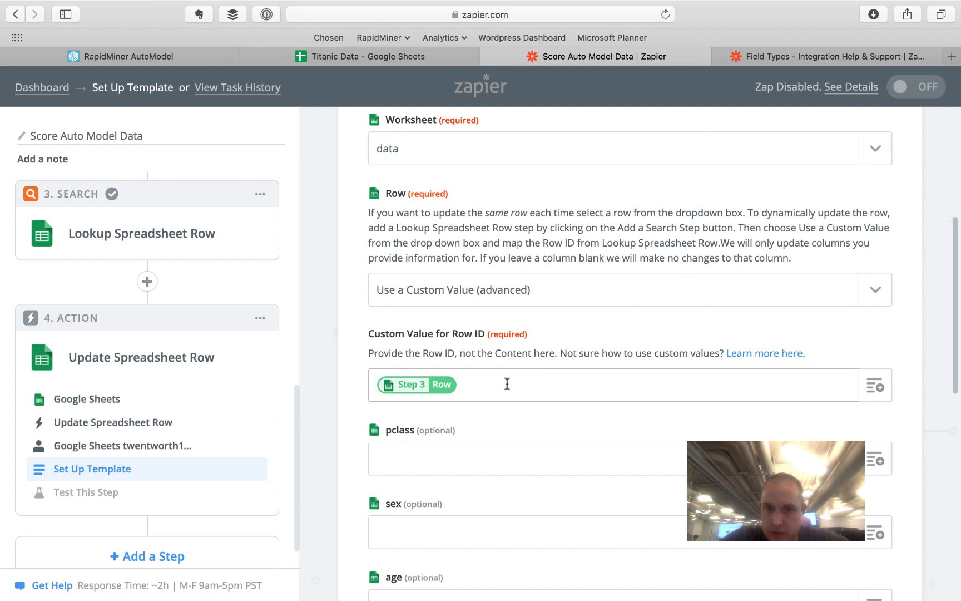
{"action": "scroll", "coordinate": [507, 384], "scroll_direction": "down", "scroll_amount": 8}
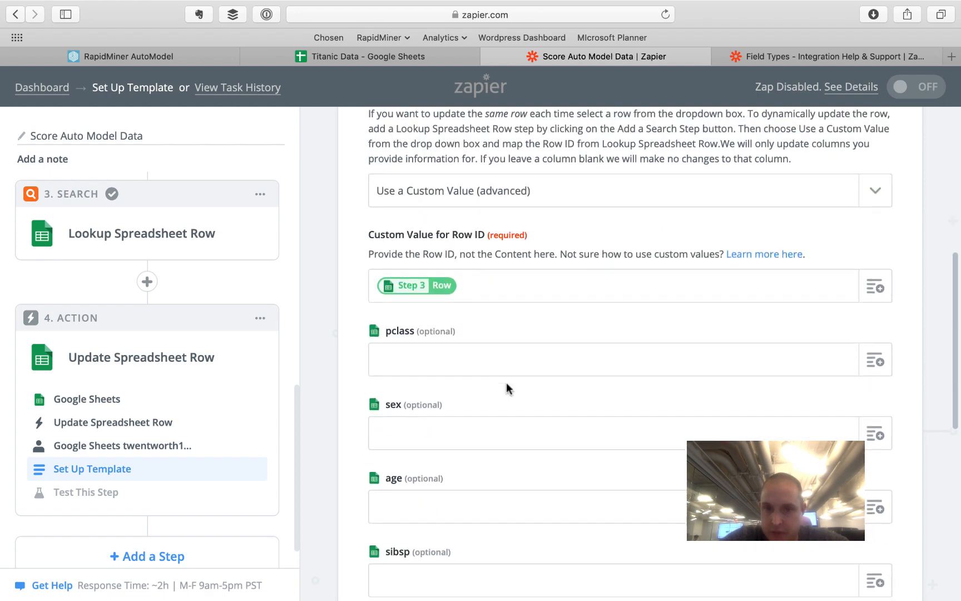
{"action": "scroll", "coordinate": [506, 387], "scroll_direction": "down", "scroll_amount": 2}
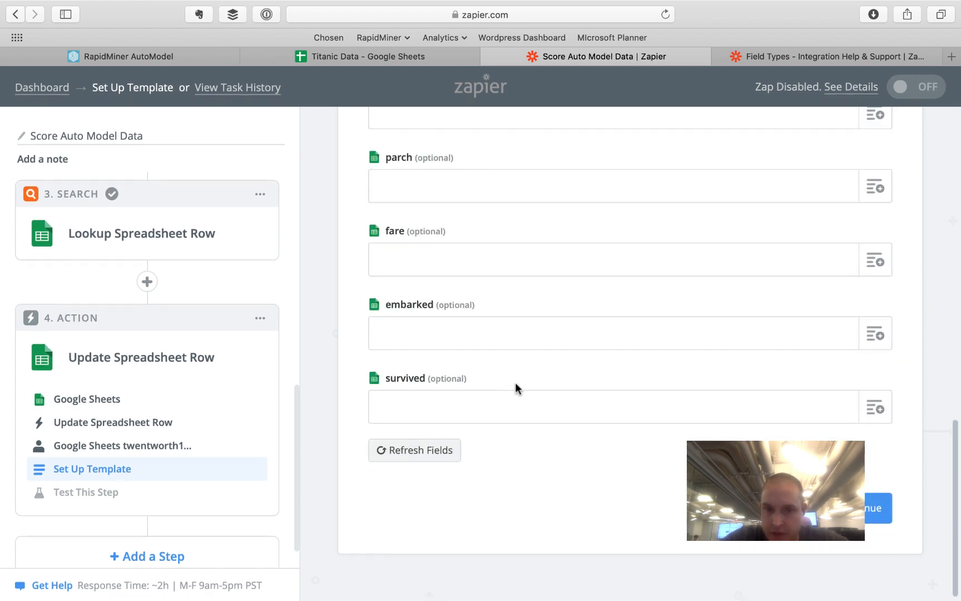
{"action": "left_click", "coordinate": [874, 408]}
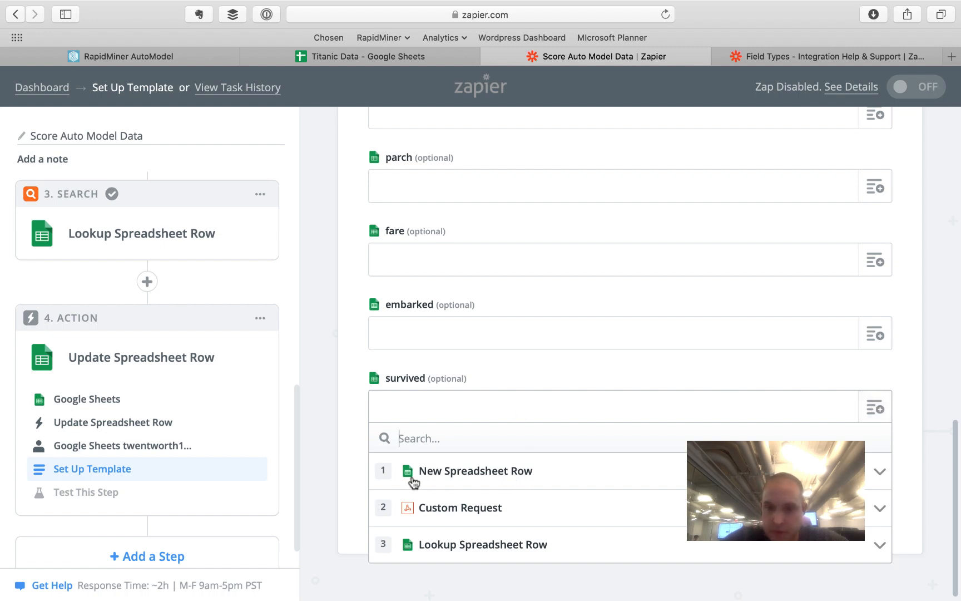
{"action": "left_click", "coordinate": [871, 507]}
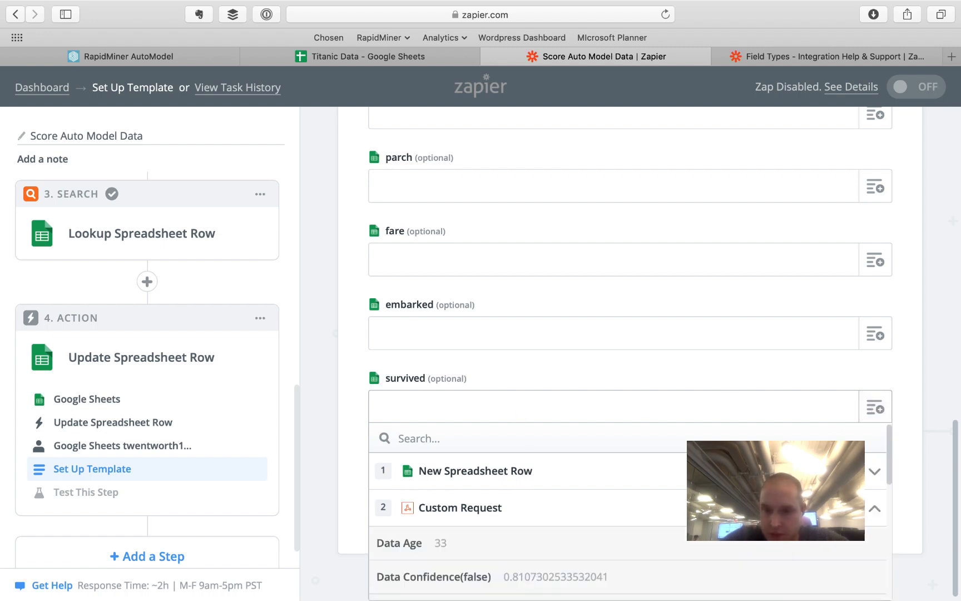
{"action": "scroll", "coordinate": [548, 541], "scroll_direction": "down", "scroll_amount": 5}
{"action": "scroll", "coordinate": [548, 540], "scroll_direction": "down", "scroll_amount": 1}
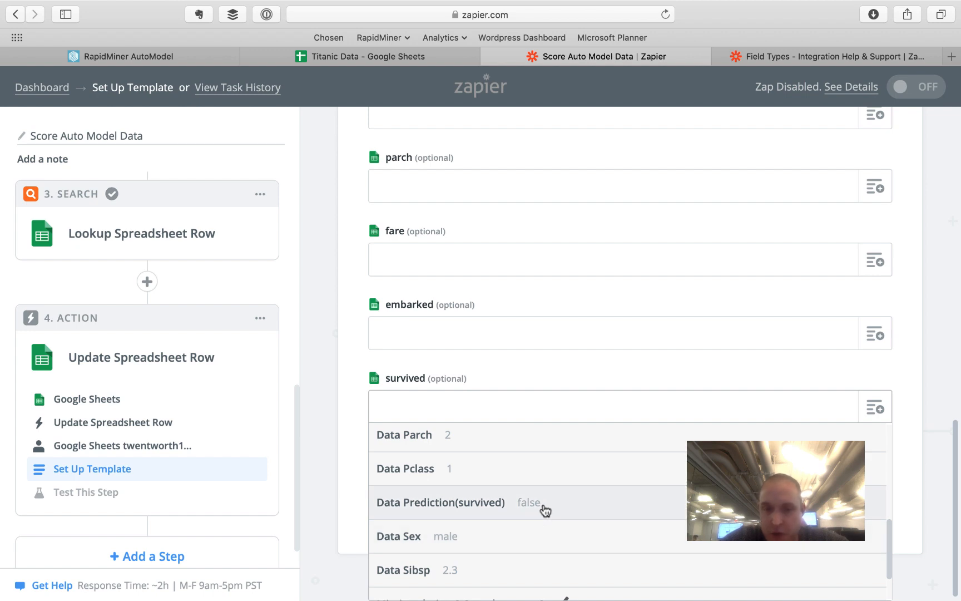
{"action": "left_click", "coordinate": [546, 511]}
{"action": "left_click", "coordinate": [851, 507]}
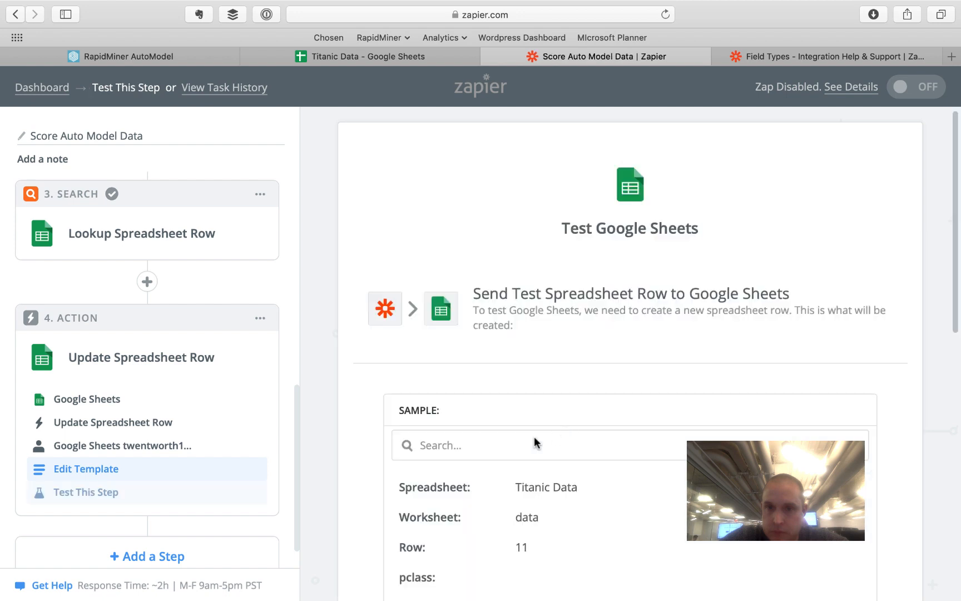
- Send a test update and check row 11 in the Titanic Data sheet
{"action": "scroll", "coordinate": [525, 389], "scroll_direction": "down", "scroll_amount": 10}
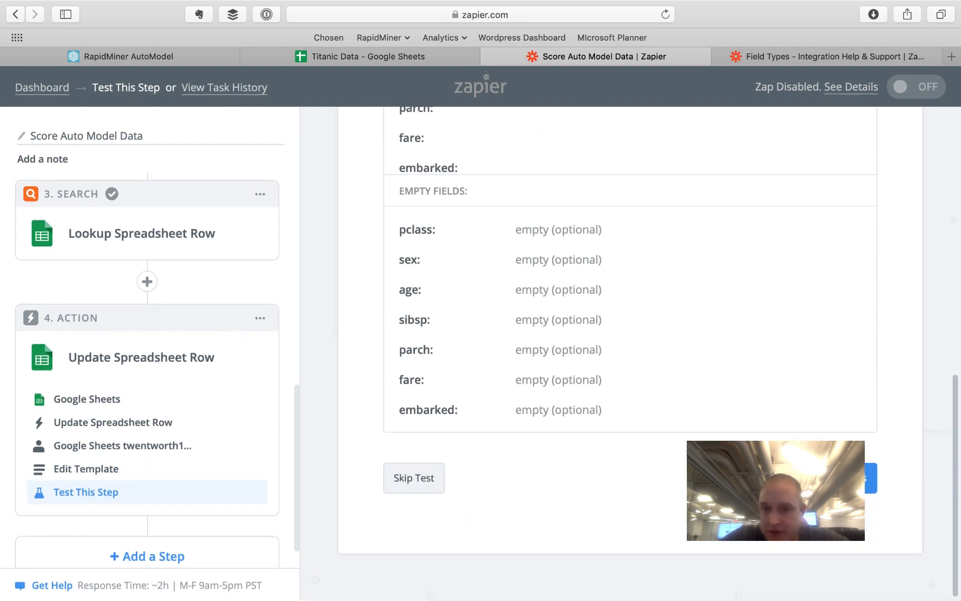
{"action": "left_click", "coordinate": [871, 478]}
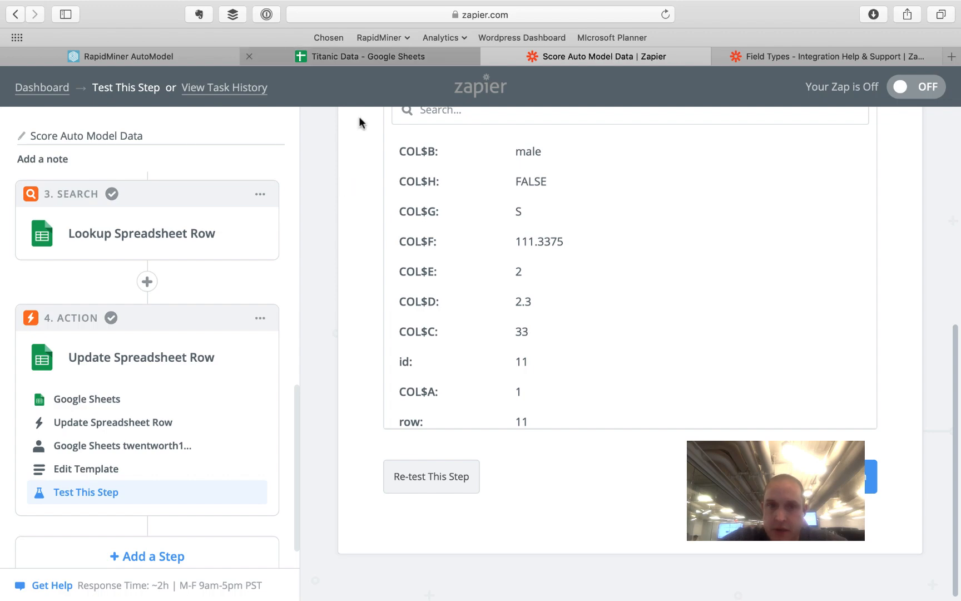
{"action": "left_click", "coordinate": [360, 56]}
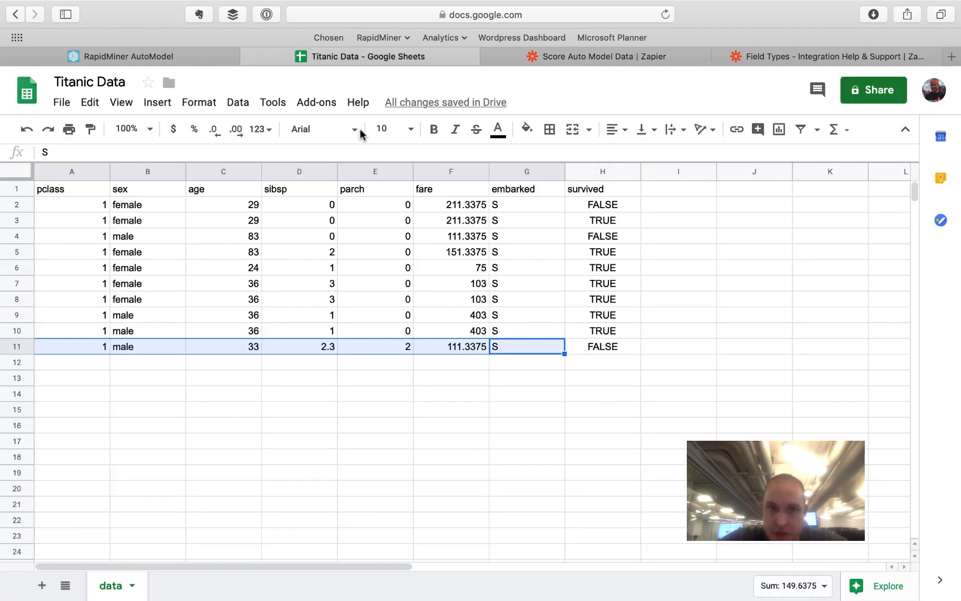
{"action": "left_click", "coordinate": [202, 58]}
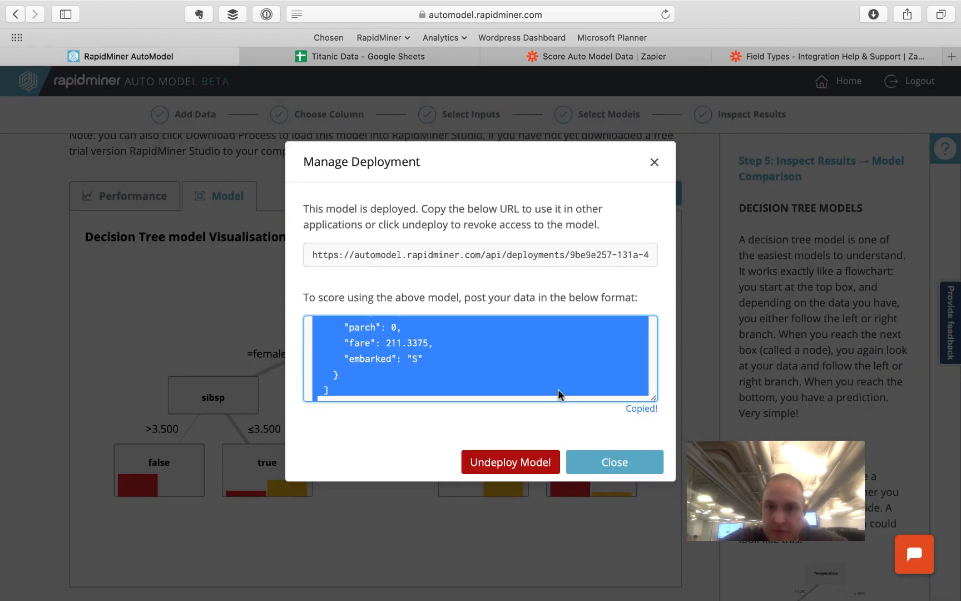
{"action": "left_click", "coordinate": [589, 57]}
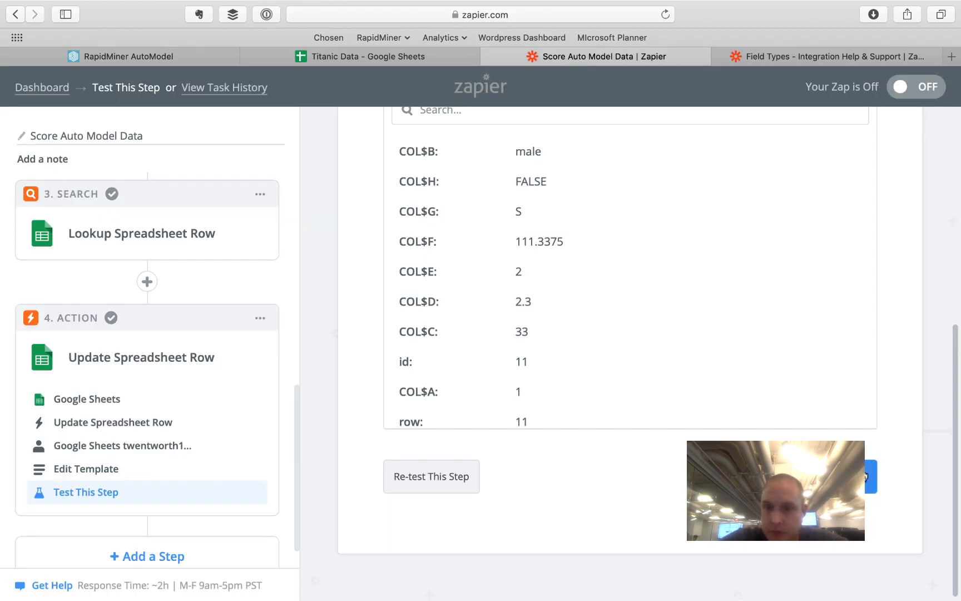
{"action": "scroll", "coordinate": [741, 399], "scroll_direction": "down", "scroll_amount": 1}
{"action": "scroll", "coordinate": [740, 399], "scroll_direction": "up", "scroll_amount": 1}
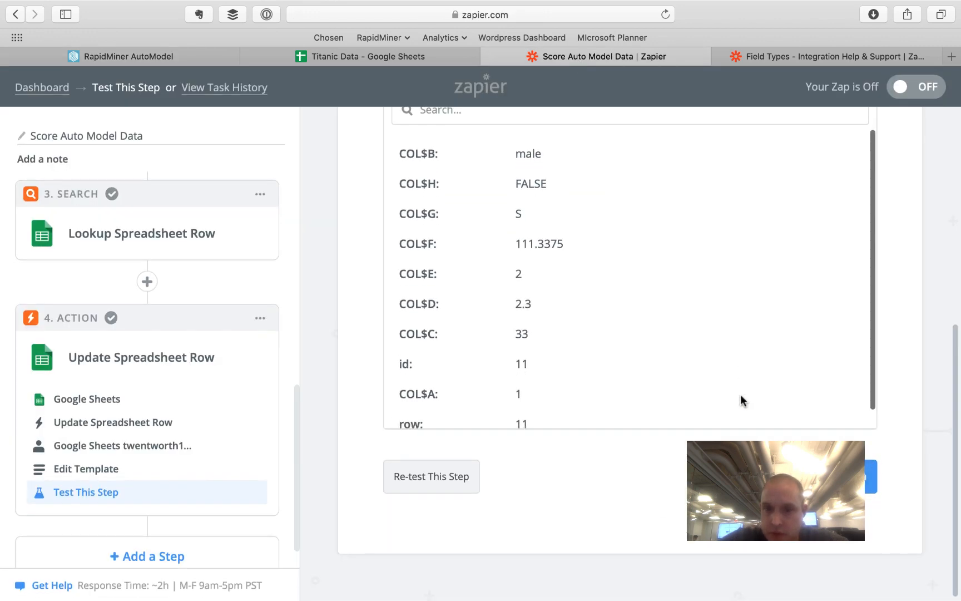
- Re-test and skip the test, confirm row 11 shows survived FALSE, then finish the zap
{"action": "left_click", "coordinate": [412, 494]}
{"action": "scroll", "coordinate": [463, 453], "scroll_direction": "down", "scroll_amount": 5}
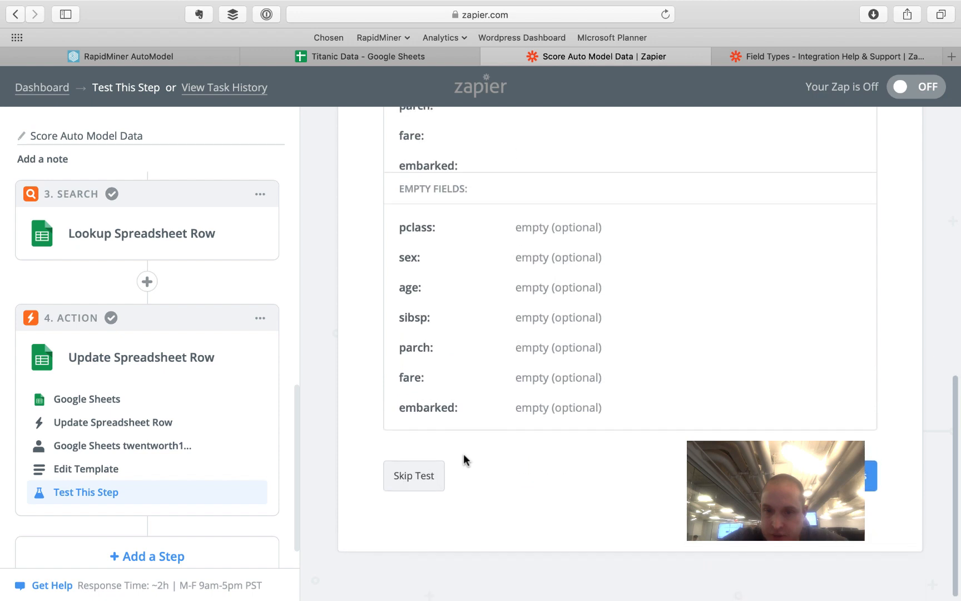
{"action": "left_click", "coordinate": [801, 478]}
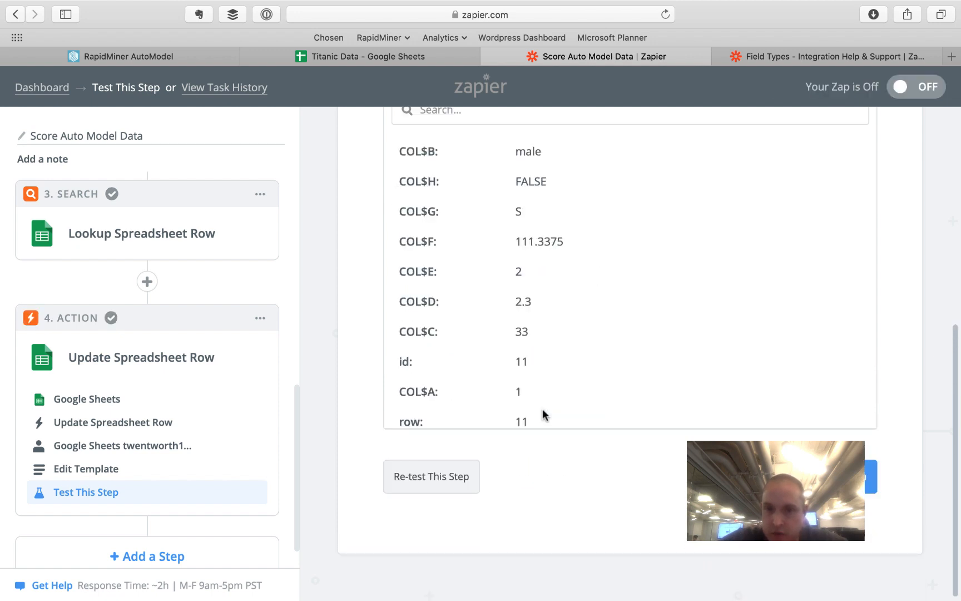
{"action": "scroll", "coordinate": [592, 258], "scroll_direction": "down", "scroll_amount": 1}
{"action": "scroll", "coordinate": [512, 202], "scroll_direction": "up", "scroll_amount": 1}
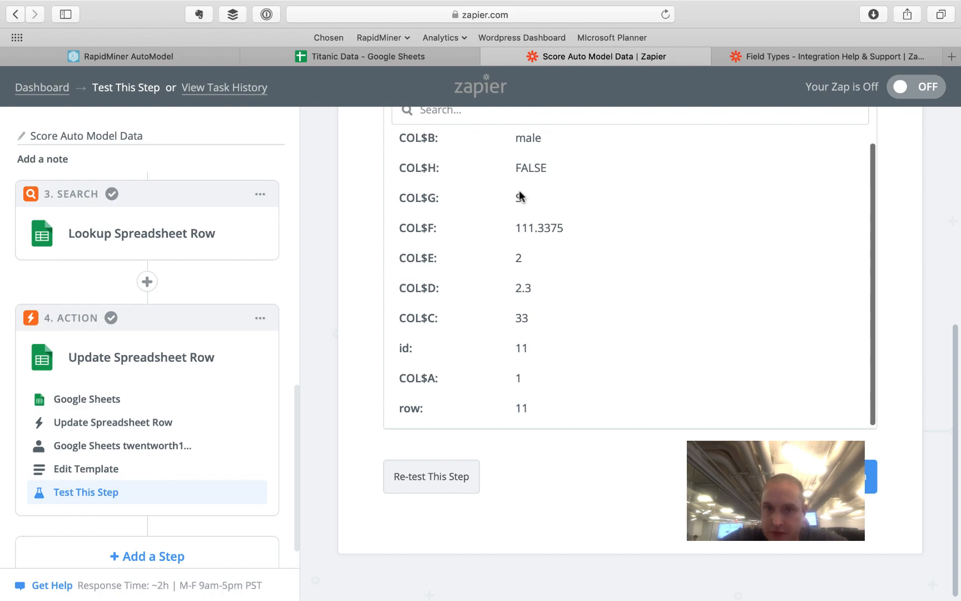
{"action": "left_click", "coordinate": [409, 51]}
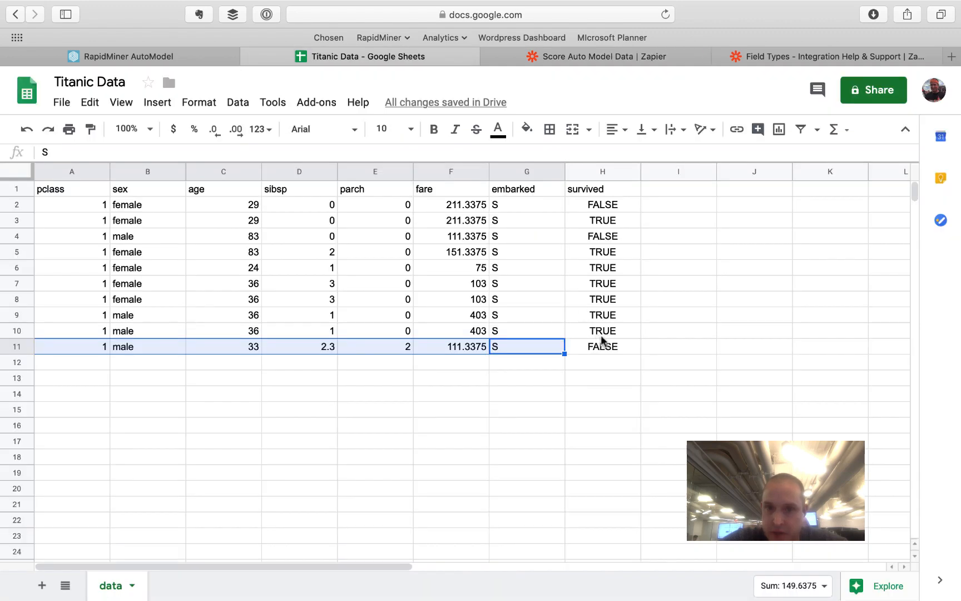
{"action": "left_click", "coordinate": [605, 341]}
{"action": "left_click", "coordinate": [176, 55]}
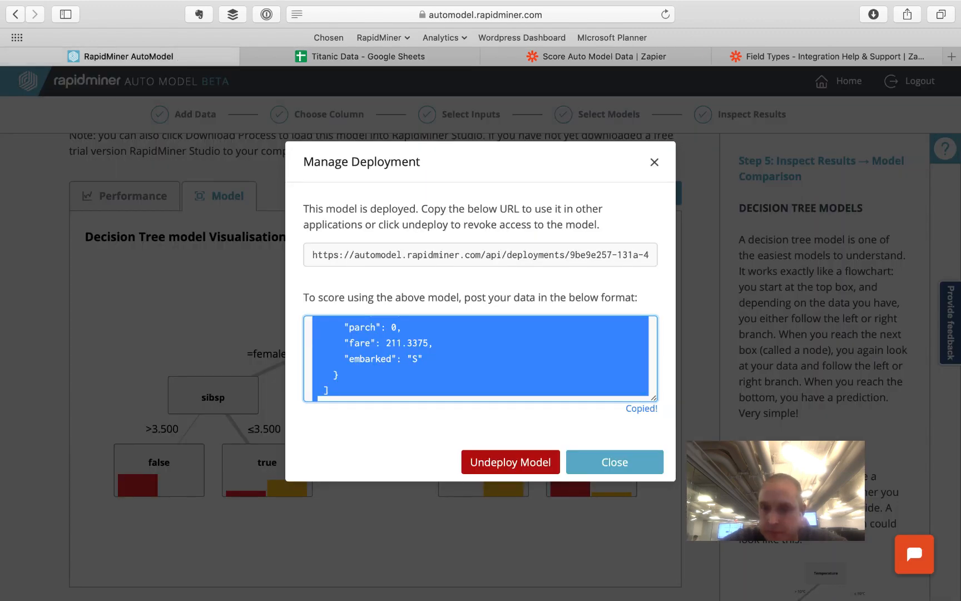
{"action": "left_click", "coordinate": [365, 58]}
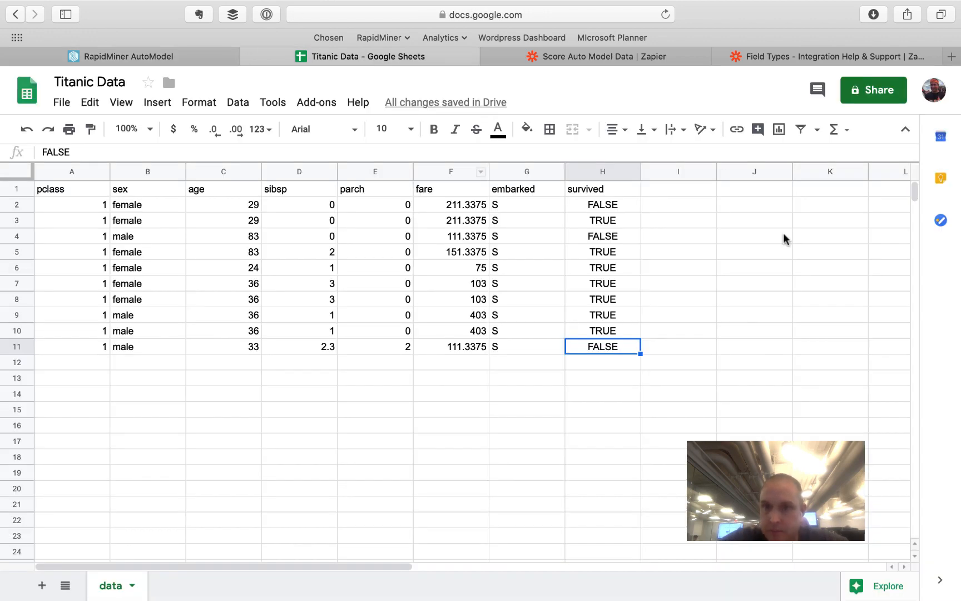
{"action": "left_click", "coordinate": [610, 59]}
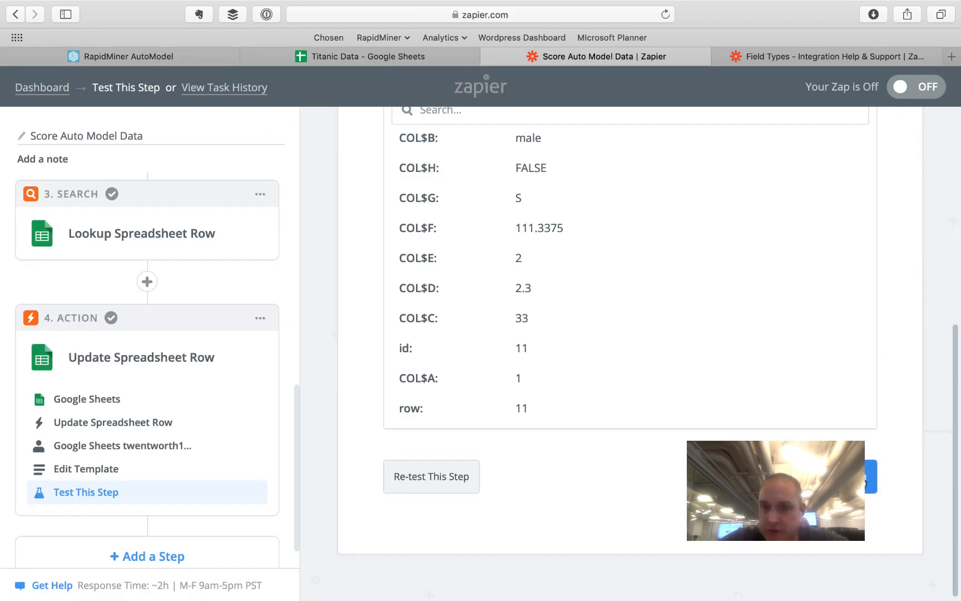
{"action": "left_click", "coordinate": [860, 479]}
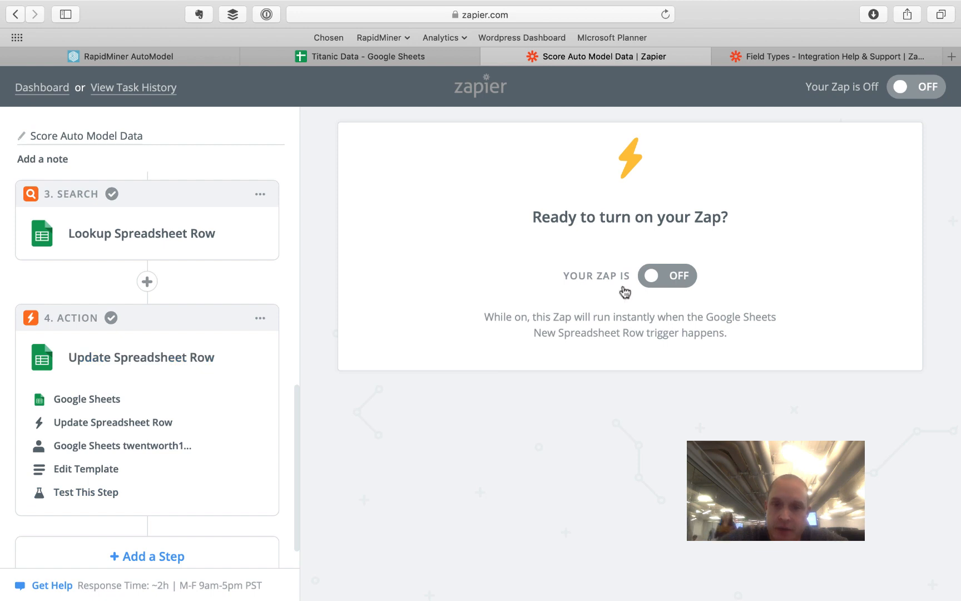
- Turn the zap on, check the Zaps dashboard, then view the Titanic Data spreadsheet
{"action": "left_click", "coordinate": [664, 275]}
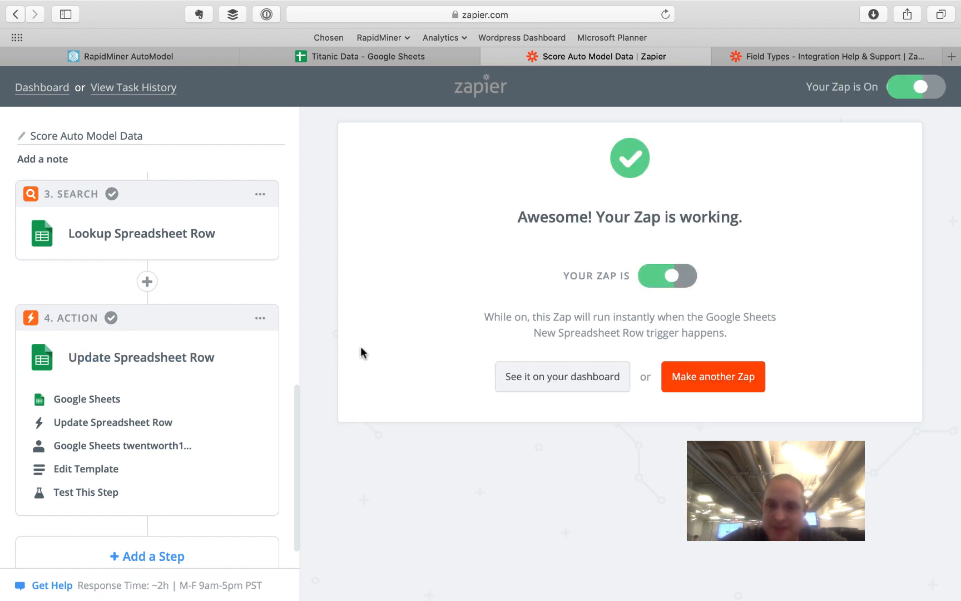
{"action": "left_click", "coordinate": [42, 88]}
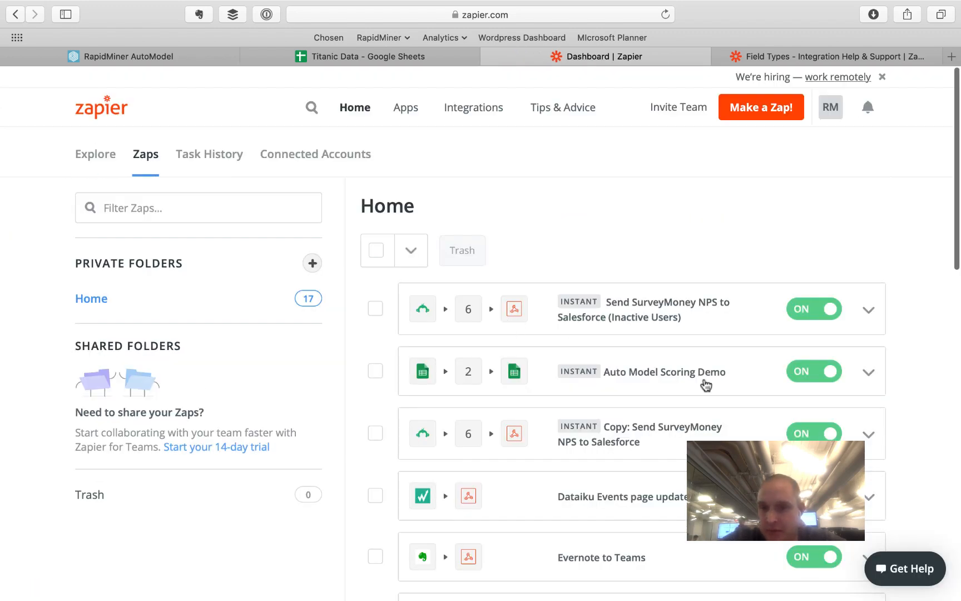
{"action": "scroll", "coordinate": [706, 384], "scroll_direction": "down", "scroll_amount": 2}
{"action": "scroll", "coordinate": [686, 339], "scroll_direction": "up", "scroll_amount": 2}
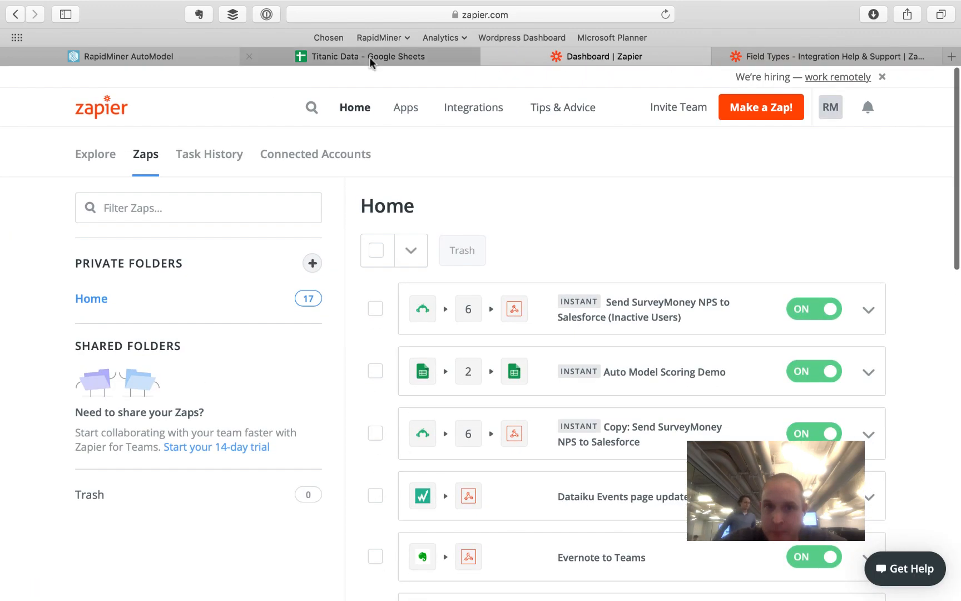
{"action": "left_click", "coordinate": [350, 56]}
- Copy row 11's passenger values (A11:G11) into row 12
{"action": "left_click", "coordinate": [515, 364]}
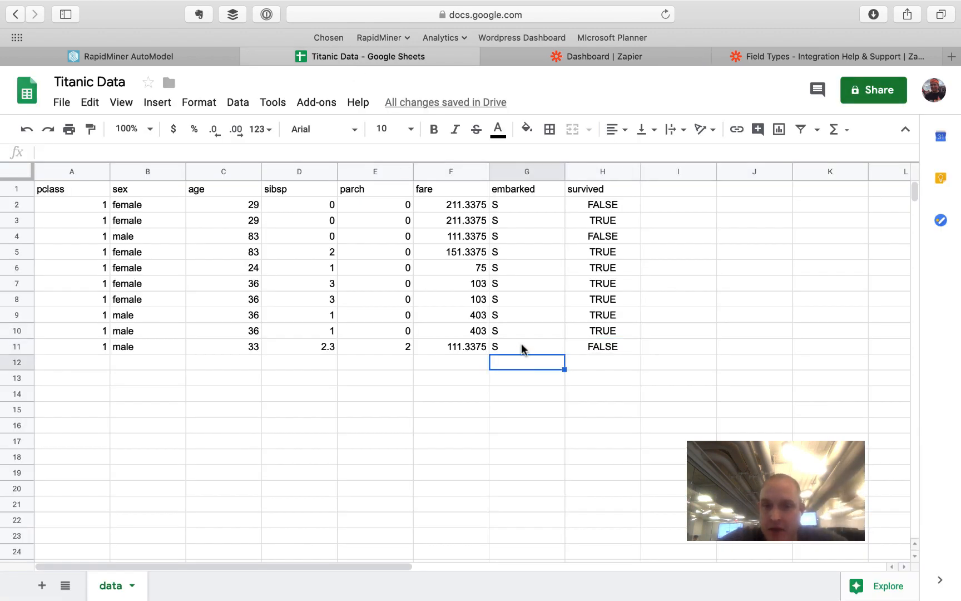
{"action": "left_click_drag", "start_coordinate": [521, 345], "coordinate": [98, 349]}
{"action": "key", "text": "super+c"}
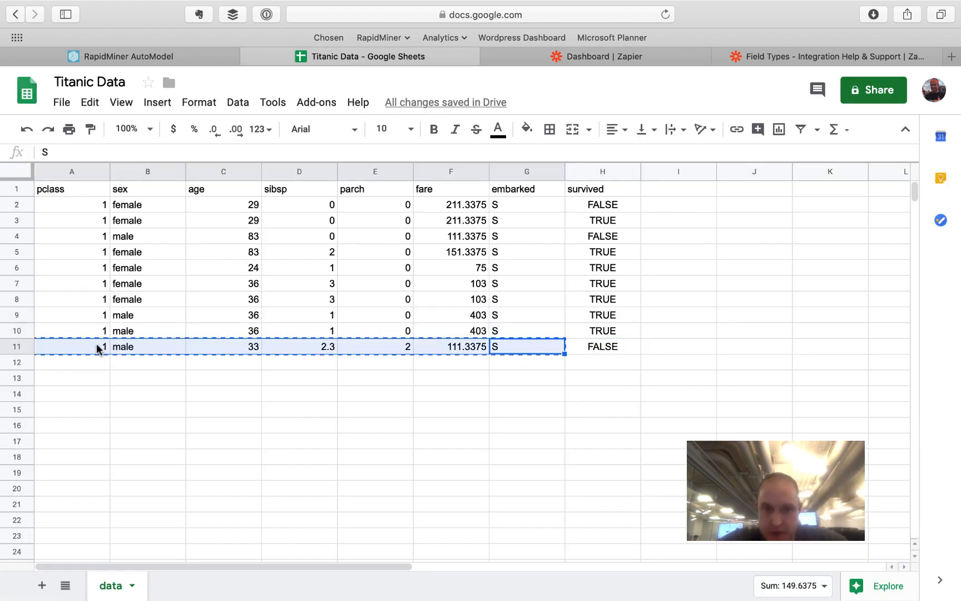
{"action": "left_click", "coordinate": [78, 367]}
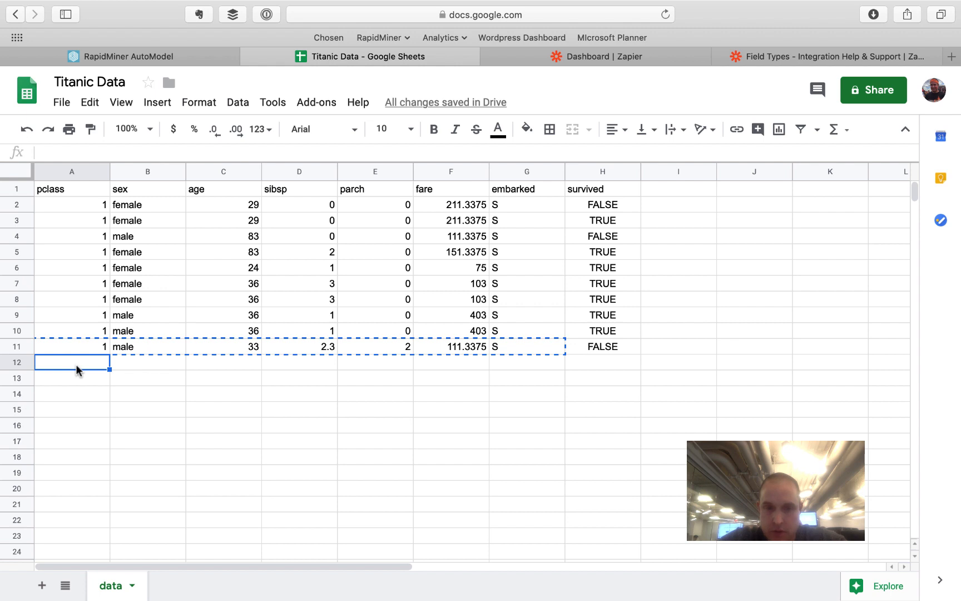
{"action": "key", "text": "super+v"}
- Set row 12's survived to UNKNOWN, fare to 65 and age to 23
{"action": "left_click", "coordinate": [609, 362]}
{"action": "type", "text": "UN"}
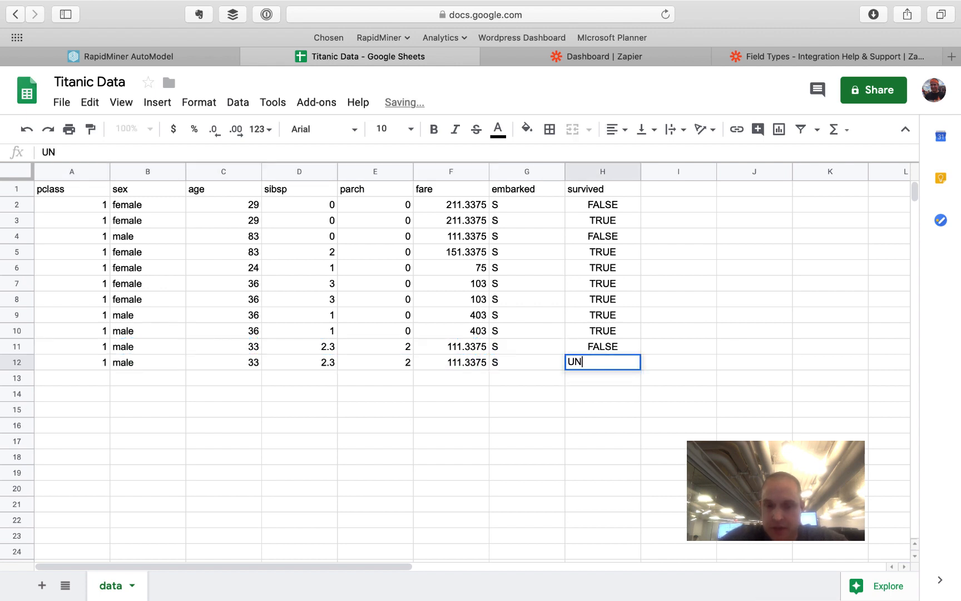
{"action": "type", "text": "KNOWN"}
{"action": "key", "text": "Return"}
{"action": "left_click", "coordinate": [452, 364]}
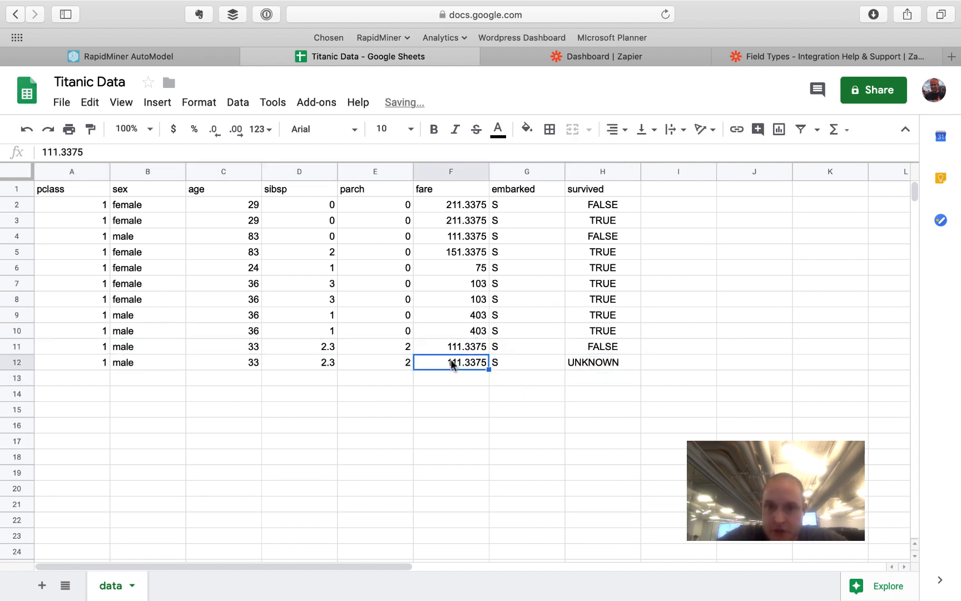
{"action": "type", "text": "65"}
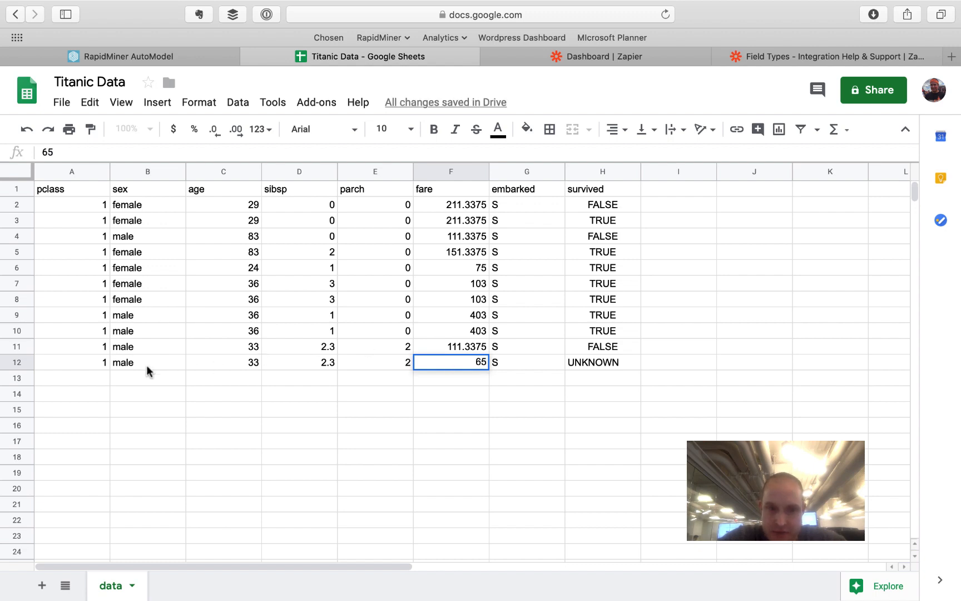
{"action": "left_click", "coordinate": [140, 367]}
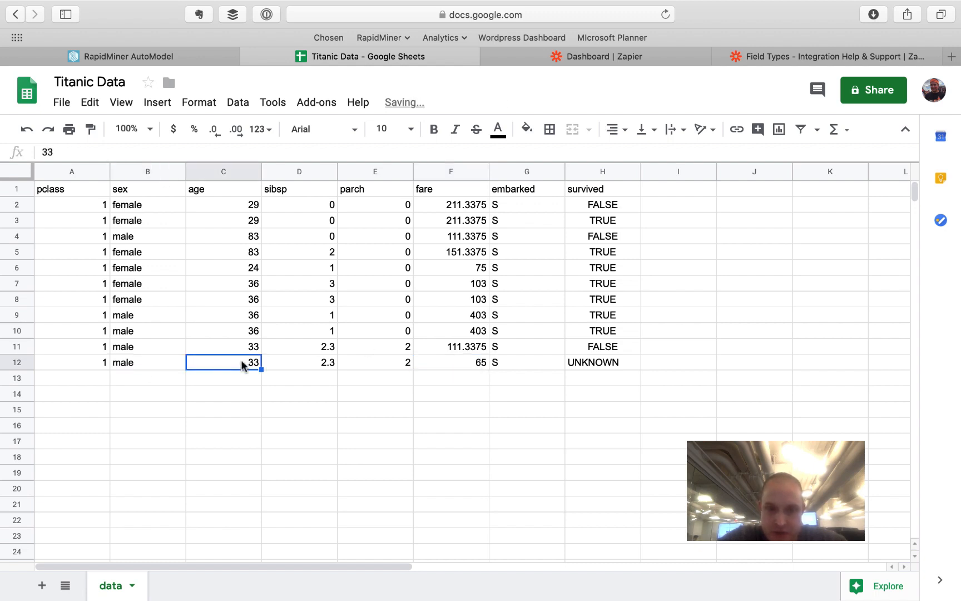
{"action": "type", "text": "23"}
{"action": "key", "text": "Return"}
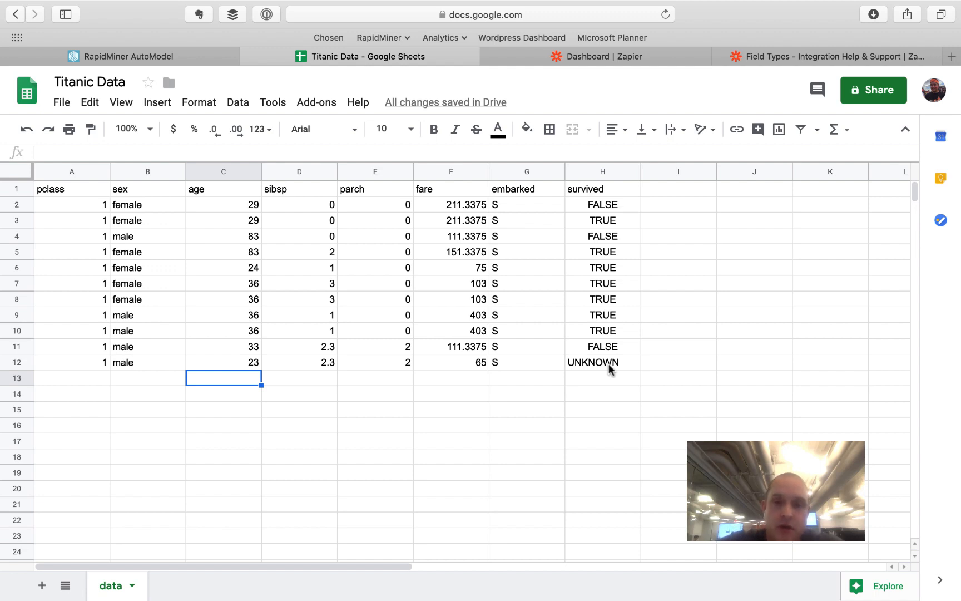
- Verify H12 now shows the zap's predicted FALSE in place of UNKNOWN
{"action": "left_click", "coordinate": [578, 365]}
{"action": "type", "text": "FALSE"}
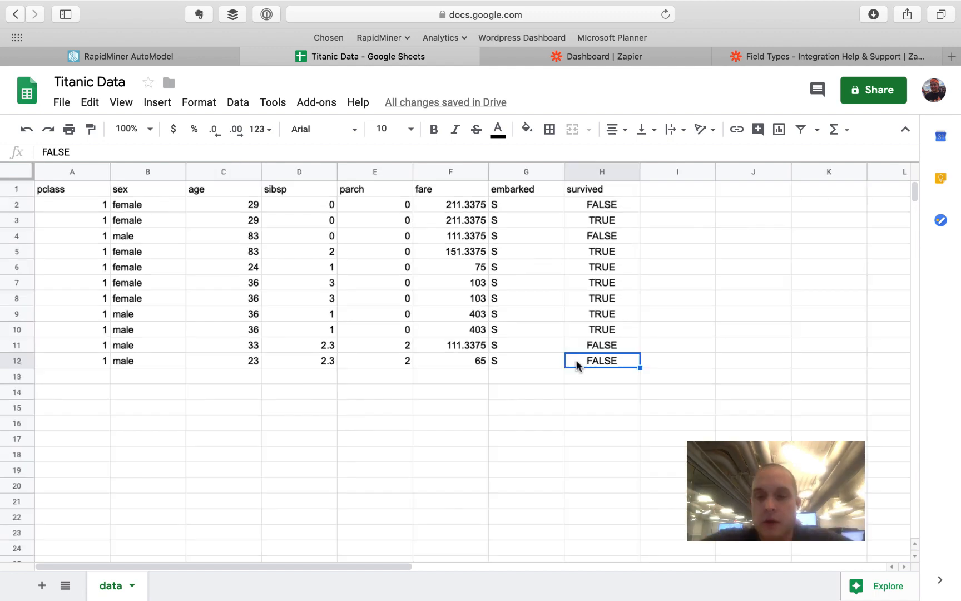